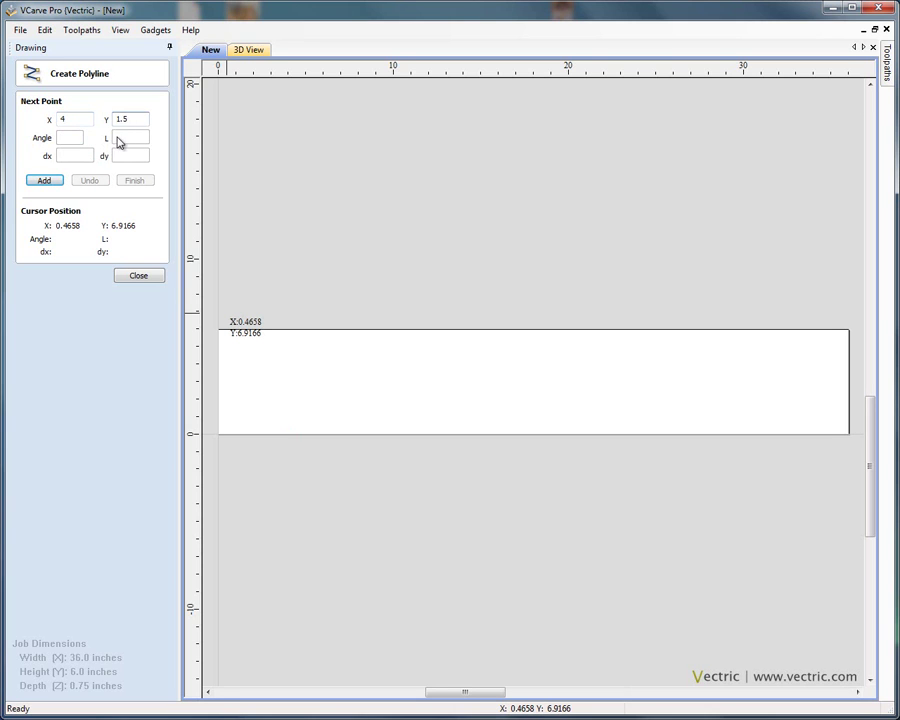
Draw a horizontal polyline 27 inches long starting at X 4, Y 1.5
click(50, 181)
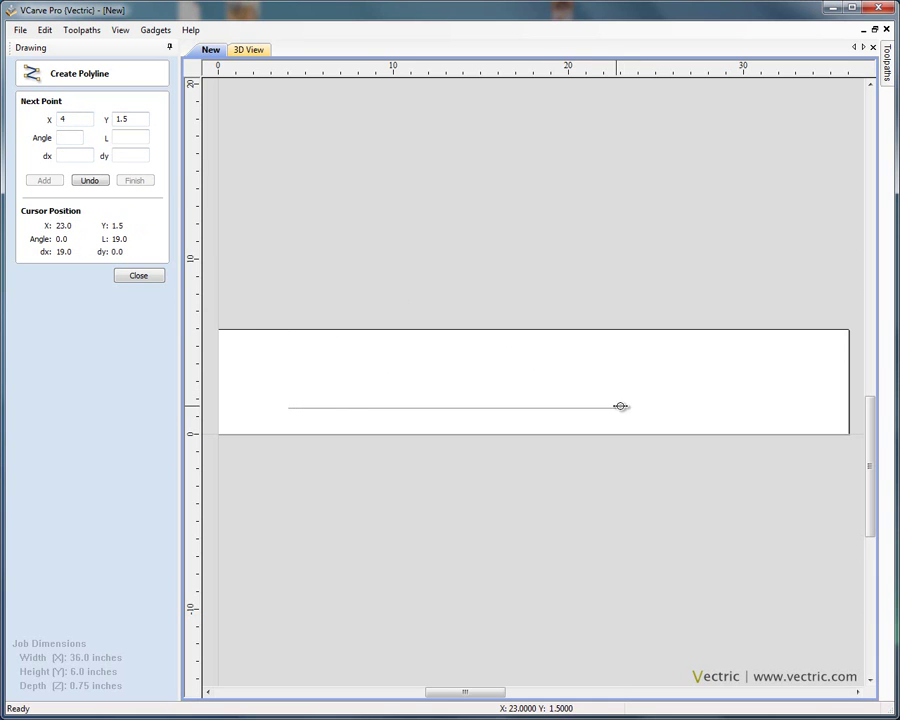
click(764, 408)
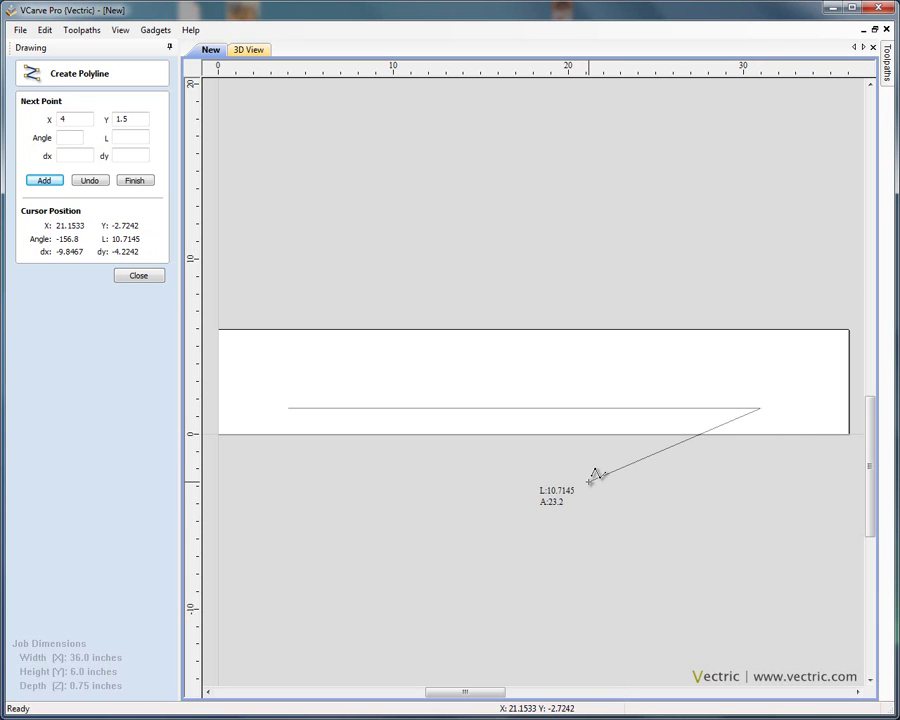
key(Escape)
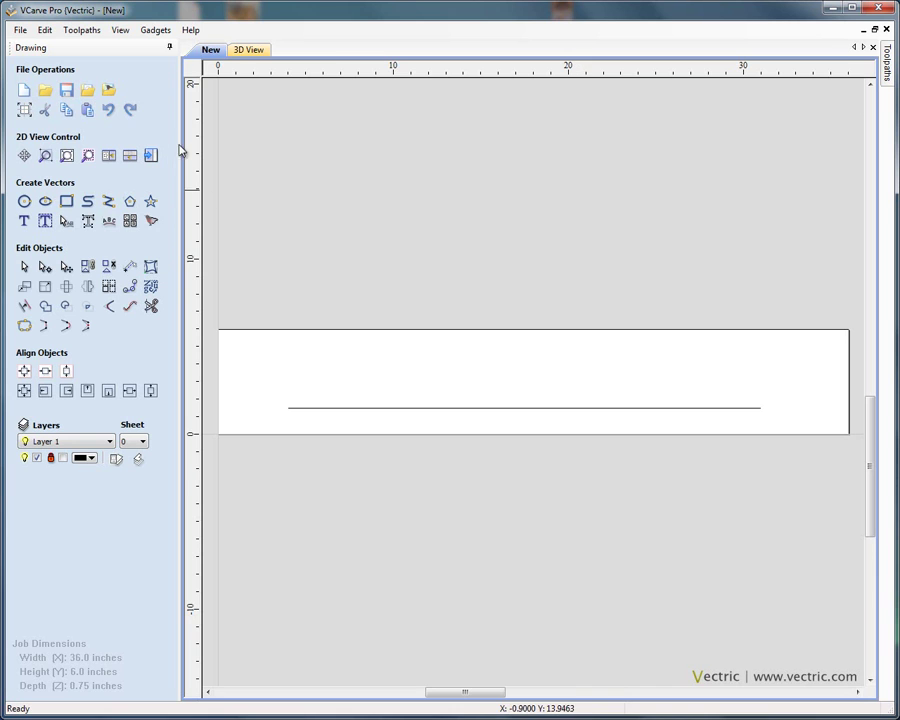
Array copy the line into 4 rows and 1 column with gap spacing X 0.0 and Y 1.0 inch
click(508, 408)
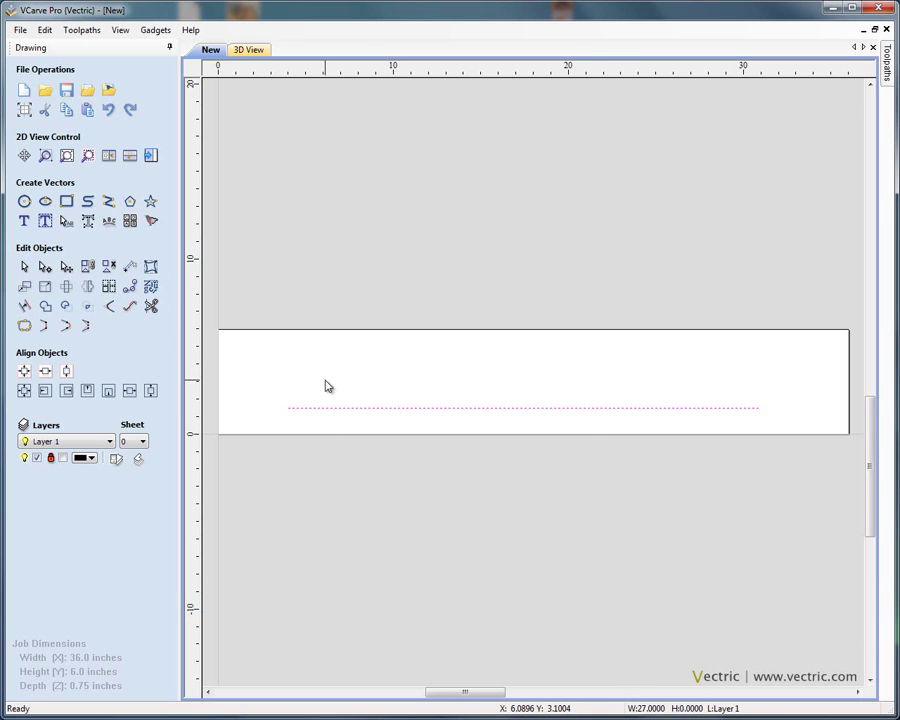
click(109, 287)
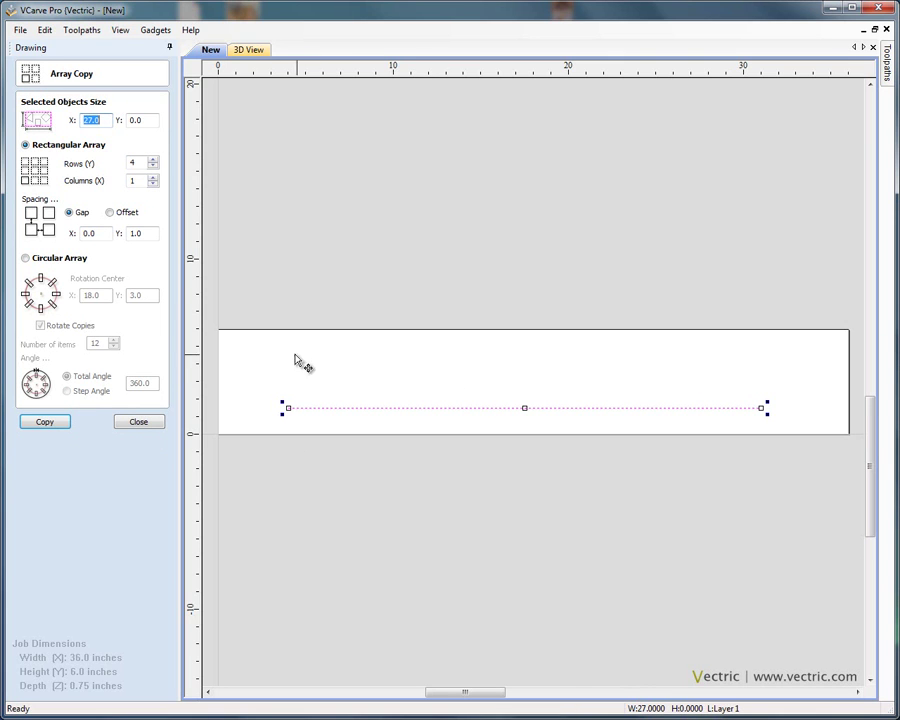
click(104, 231)
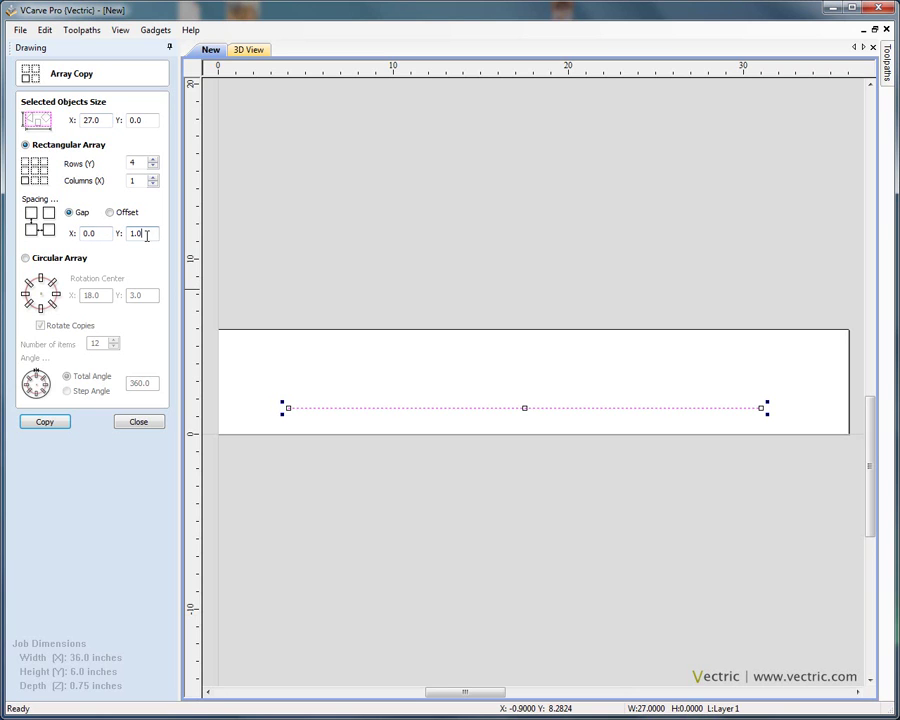
click(60, 421)
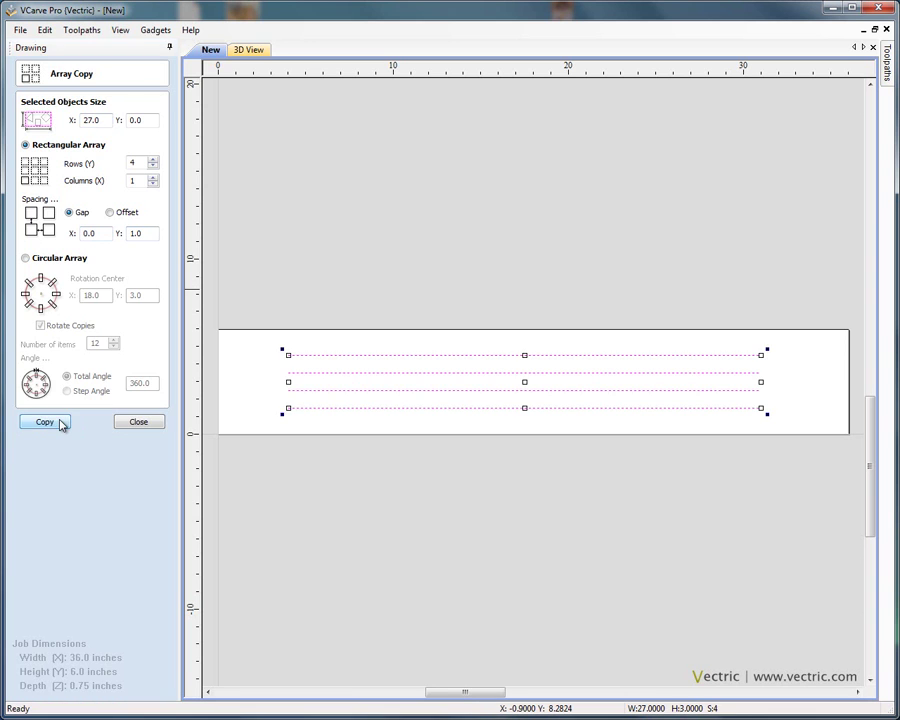
click(152, 423)
Check each of the four horizontal lines by selecting them one at a time, then clear the selection
click(298, 364)
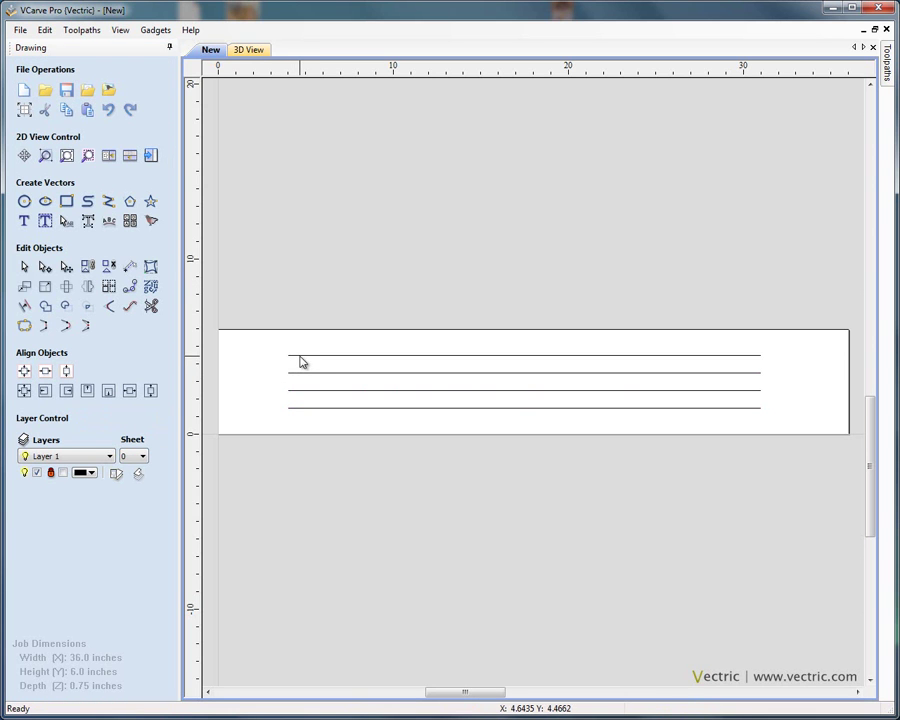
click(300, 357)
click(302, 373)
click(311, 392)
click(314, 409)
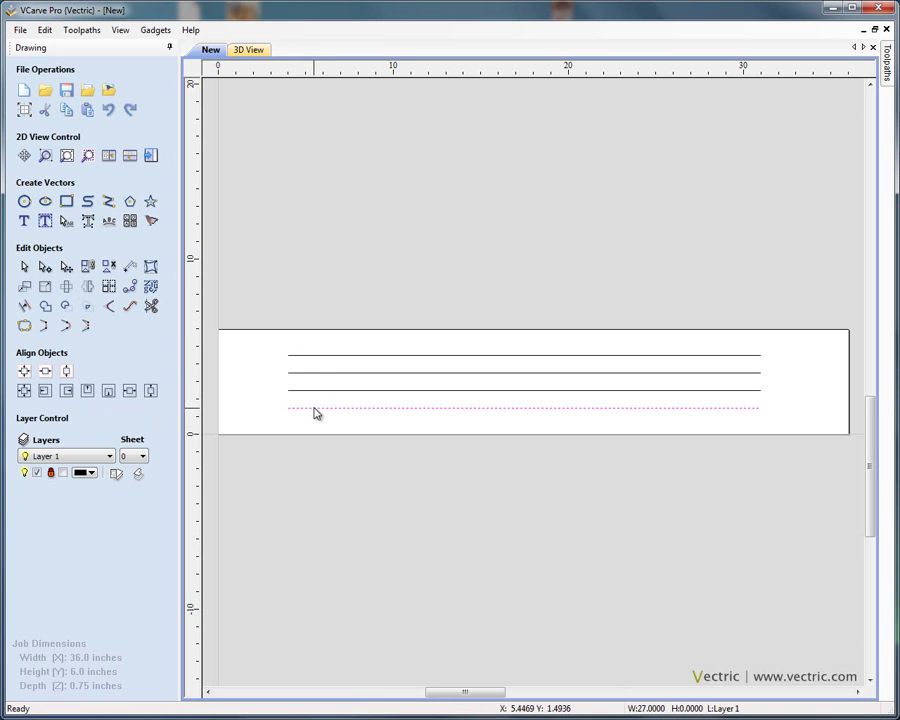
click(311, 337)
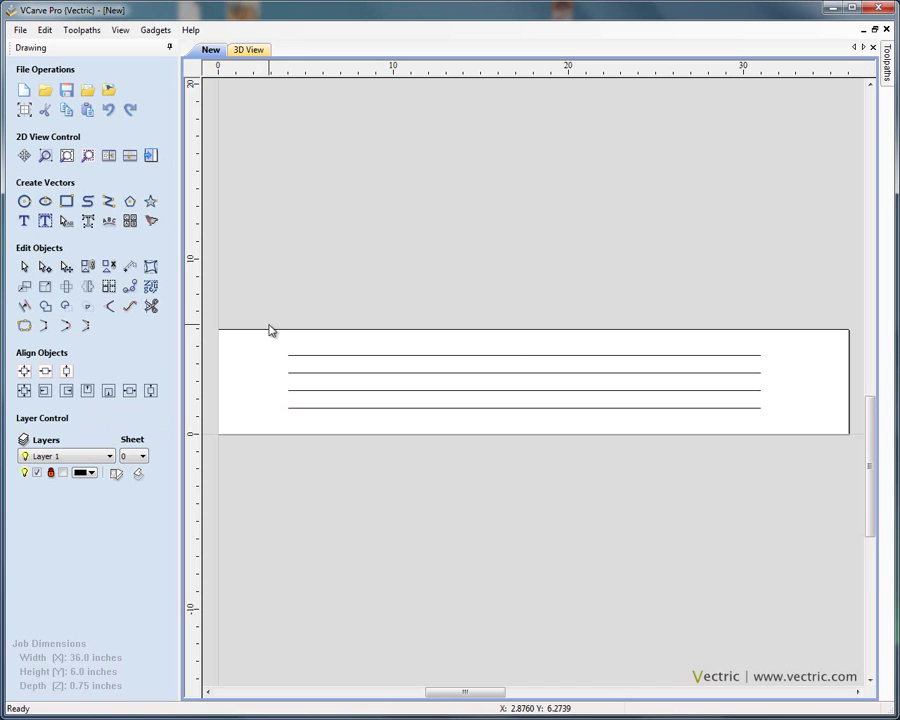
Switch to the toolpath operations and confirm the material setup with 0.75 inch thickness and Z zero on the material's top surface
click(152, 155)
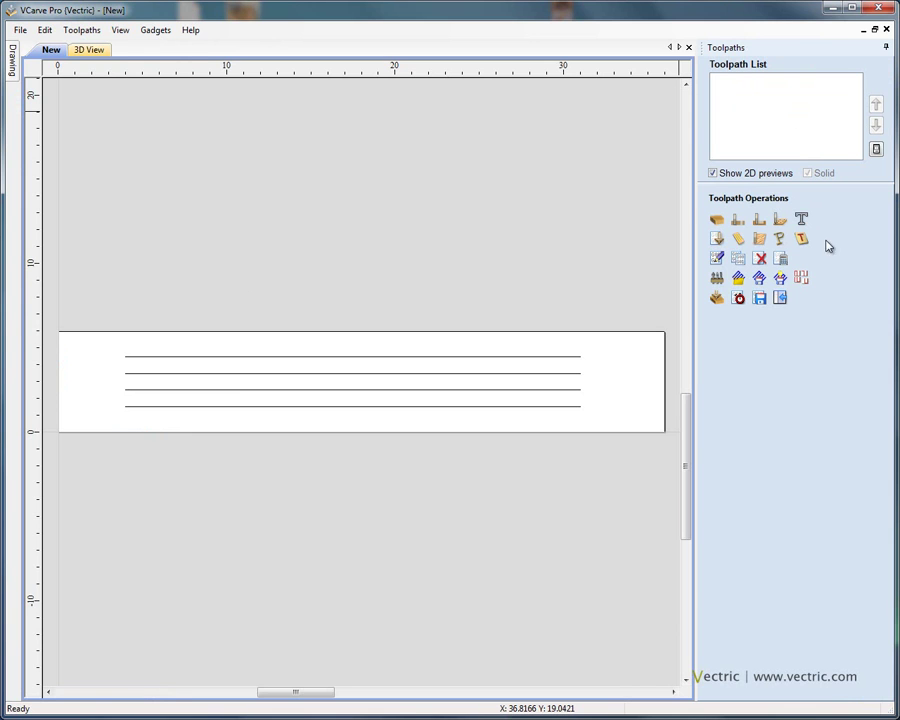
click(717, 220)
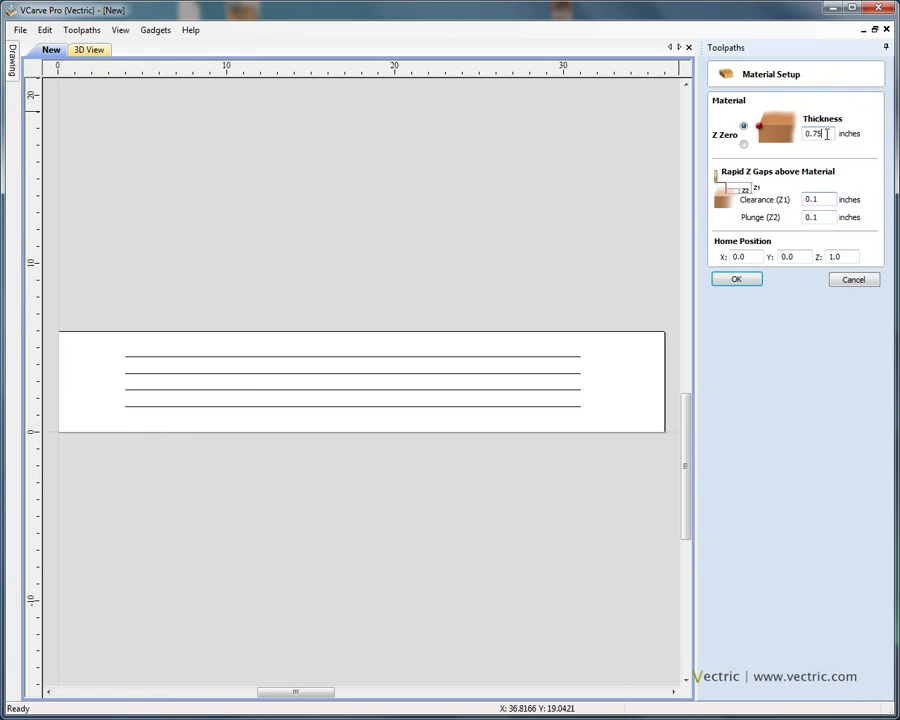
click(746, 281)
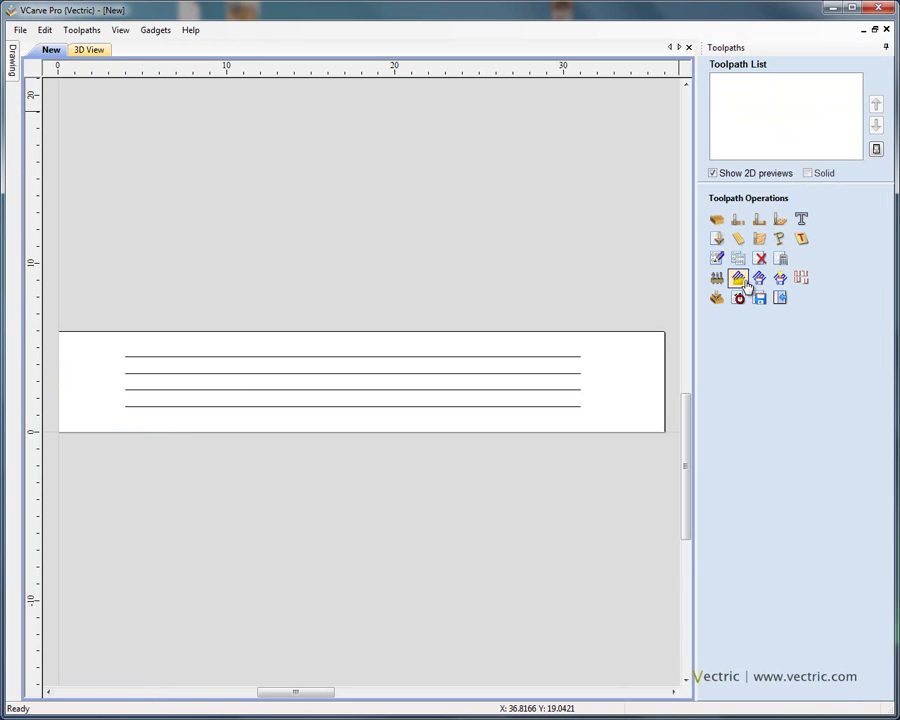
Start a Fluting toolpath on all four lines with a flute depth of 0.25 inches
drag(102, 320, 633, 451)
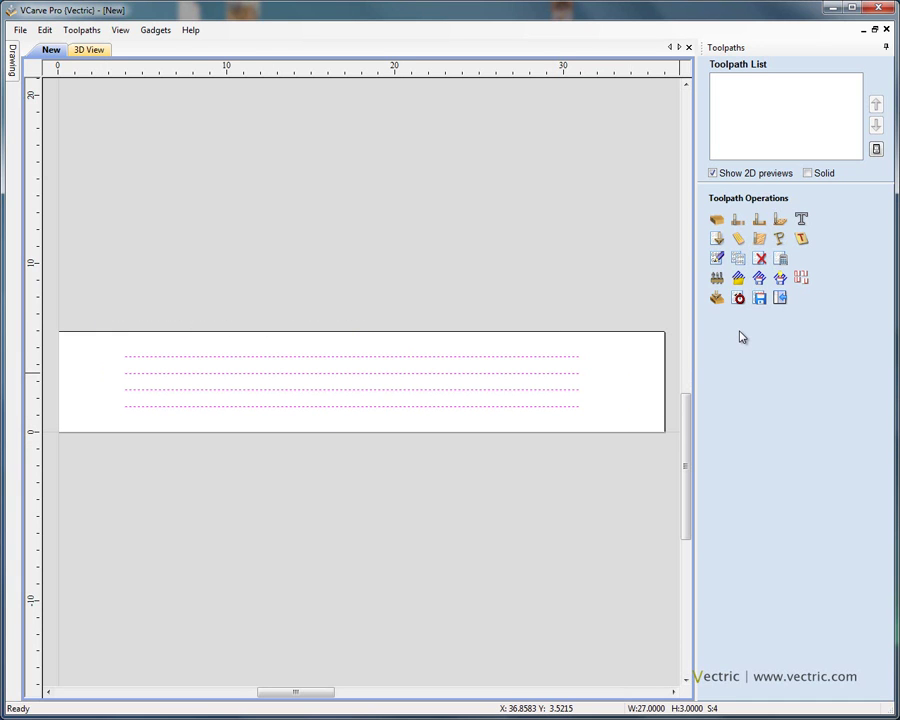
click(740, 241)
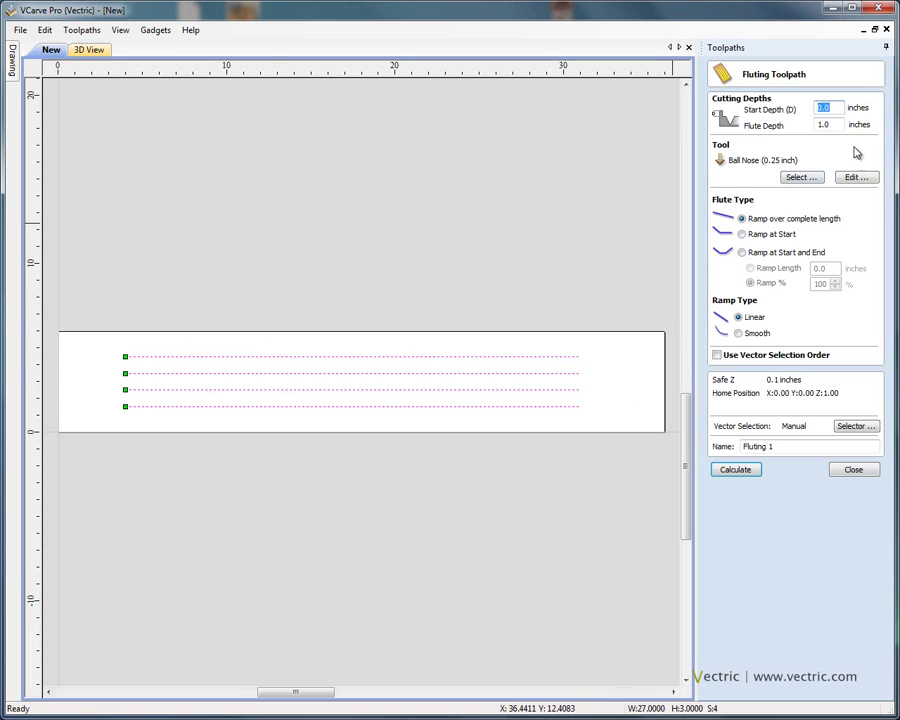
double_click(817, 125)
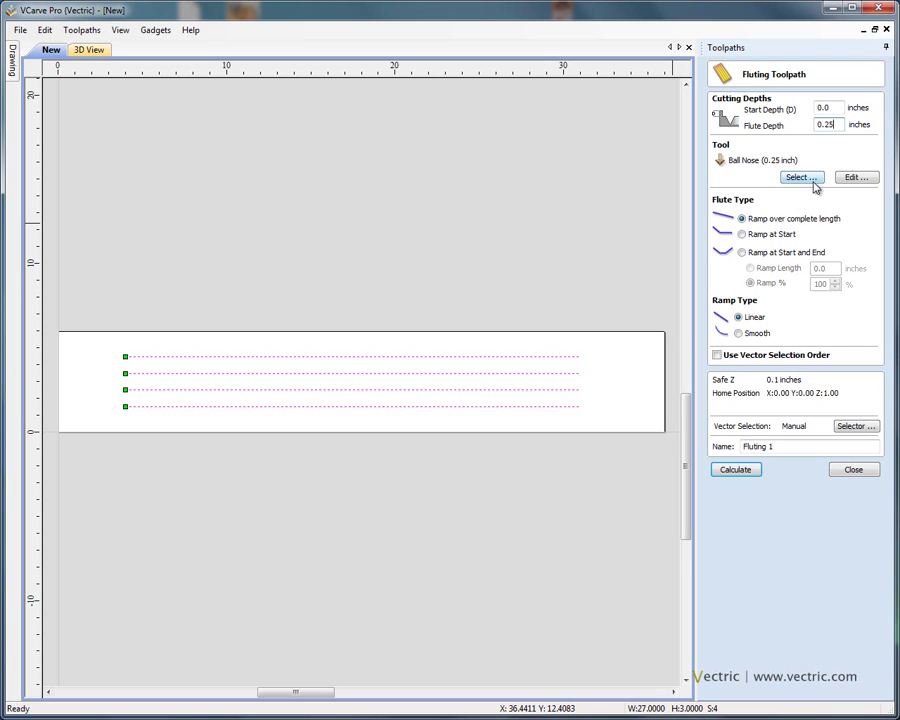
Duplicate the imperial Ball Nose (0.25 inch) tool in the tool database
click(810, 179)
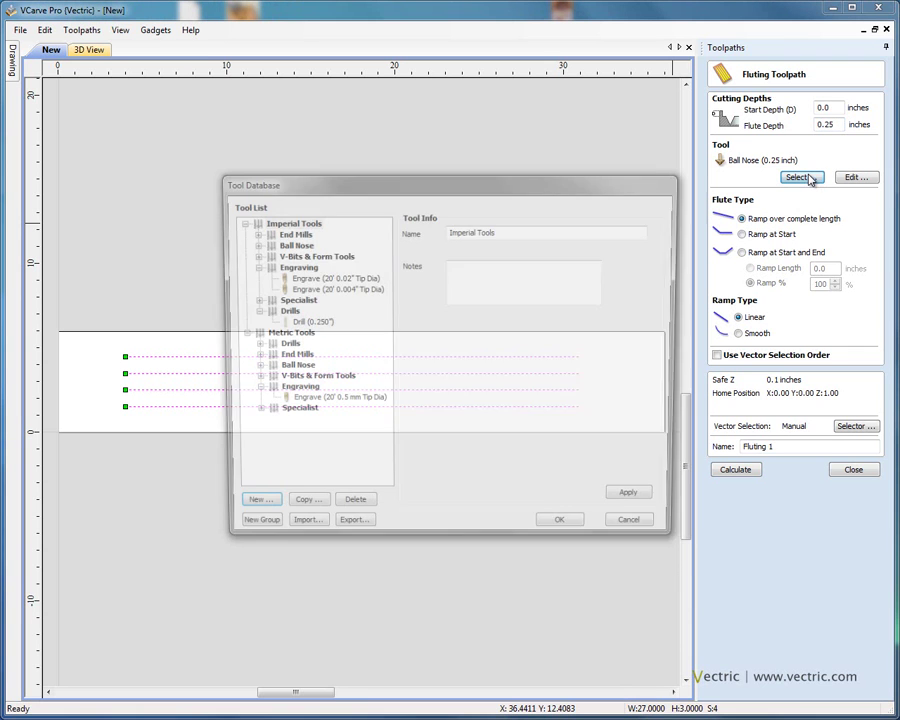
click(251, 244)
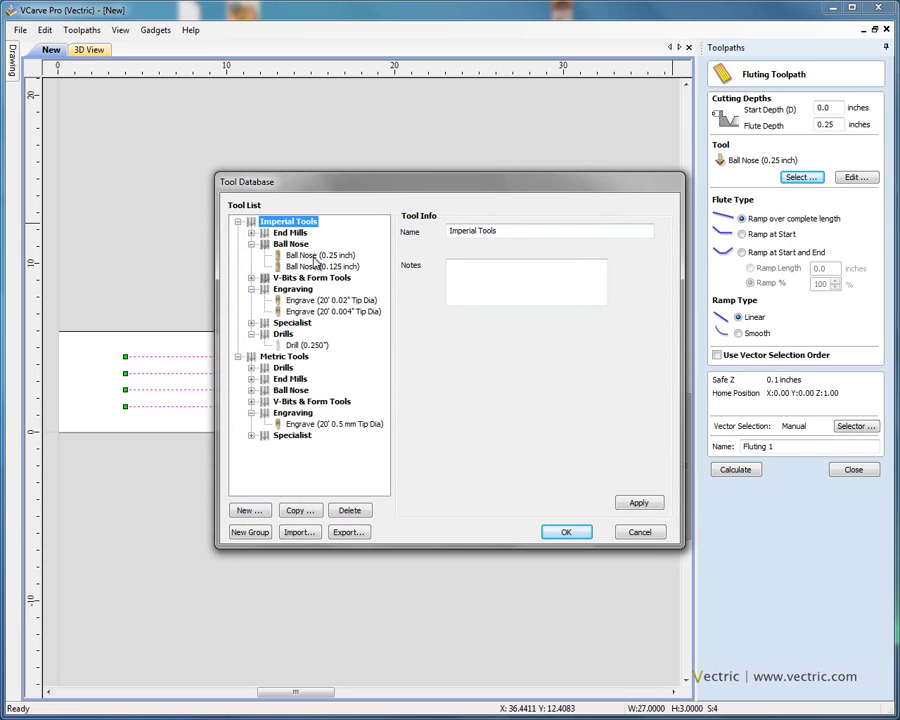
click(340, 256)
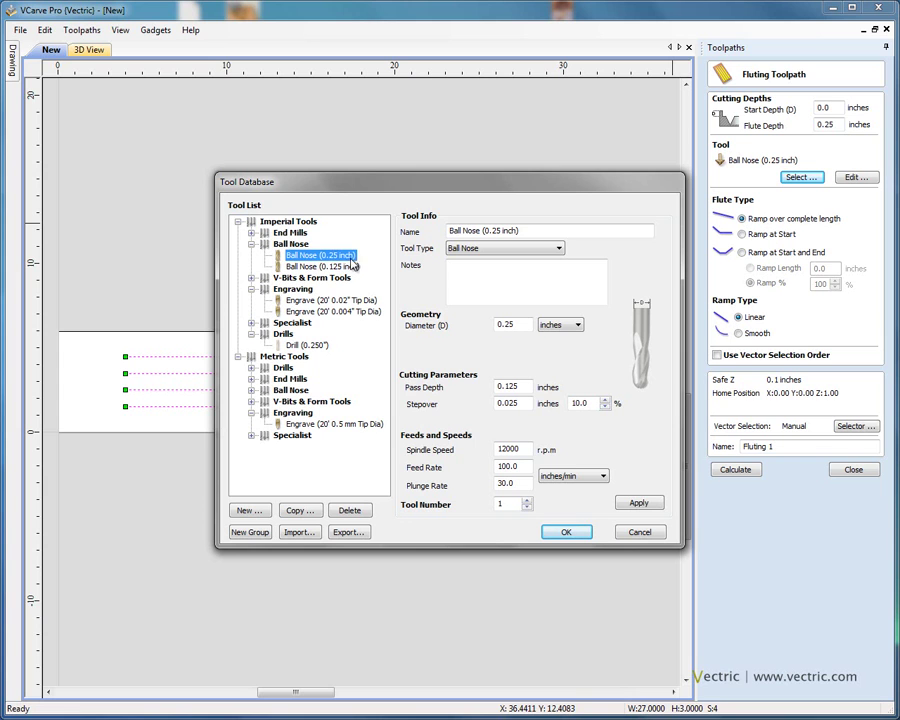
click(309, 512)
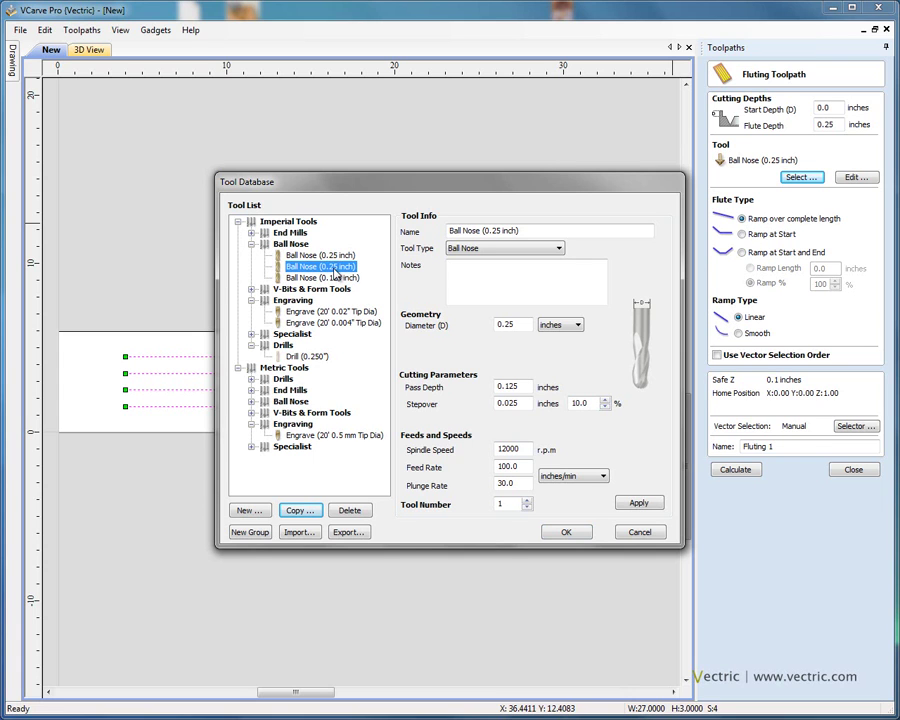
Give the duplicated tool a 0.5 inch diameter, the name Ball Nose (0.5 inch) and a 0.25 inch pass depth, and apply
click(520, 325)
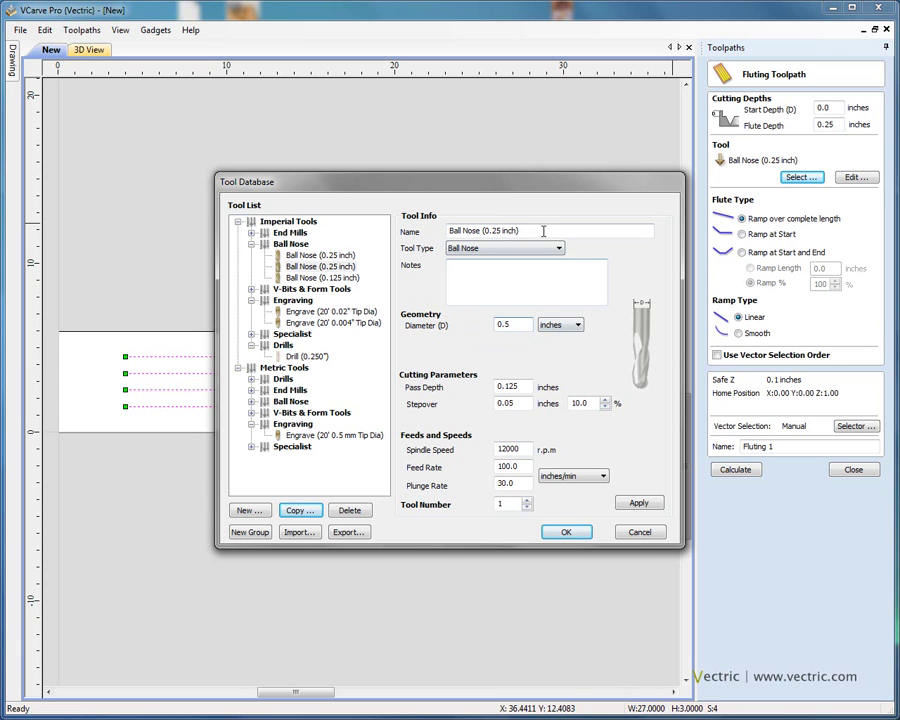
key(BackSpace)
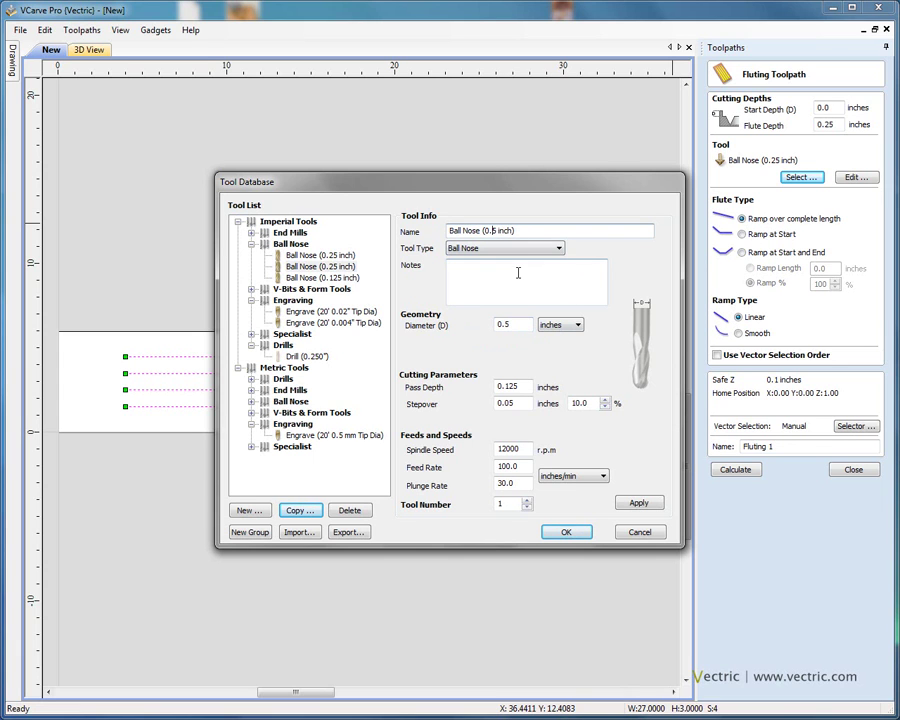
click(524, 389)
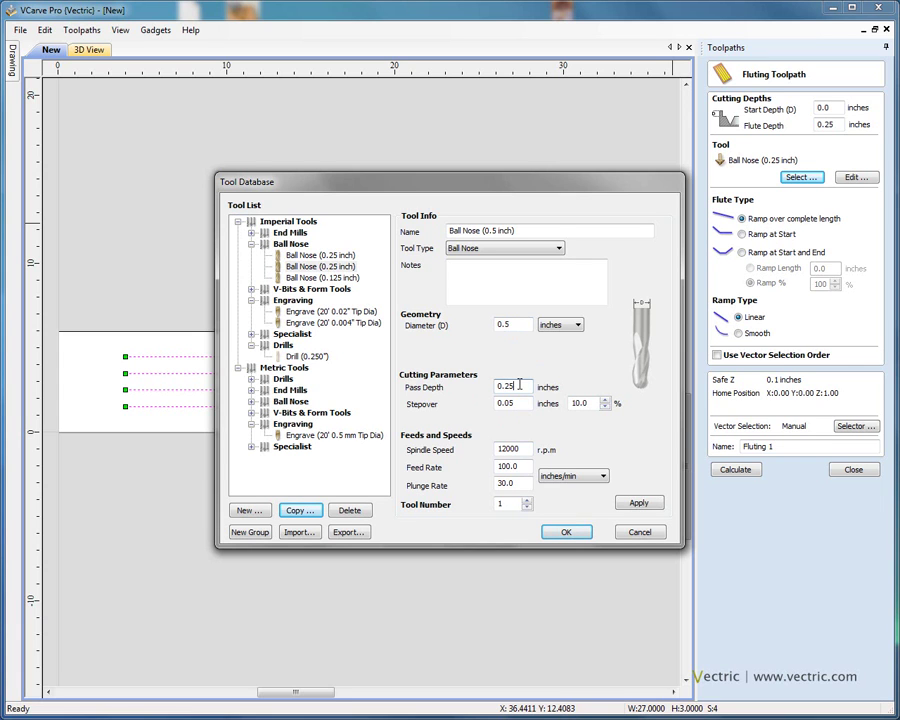
click(641, 504)
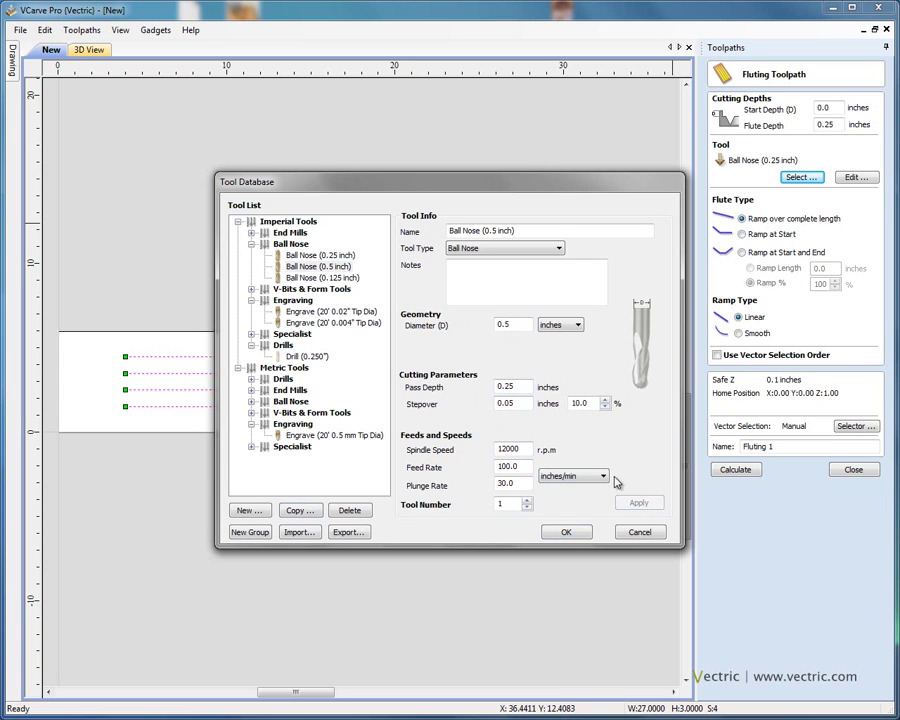
Reorder the imperial ball nose tools as 0.125, 0.25 and 0.5 inch, and choose the 0.5 inch one for the toolpath
click(318, 266)
click(337, 255)
click(344, 277)
key(Up)
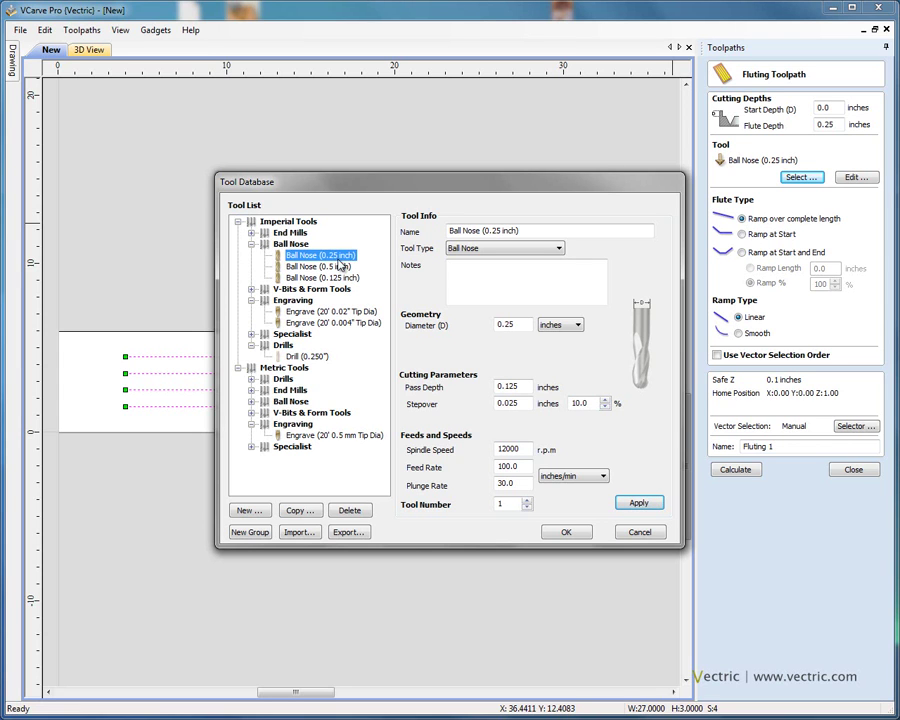
click(340, 268)
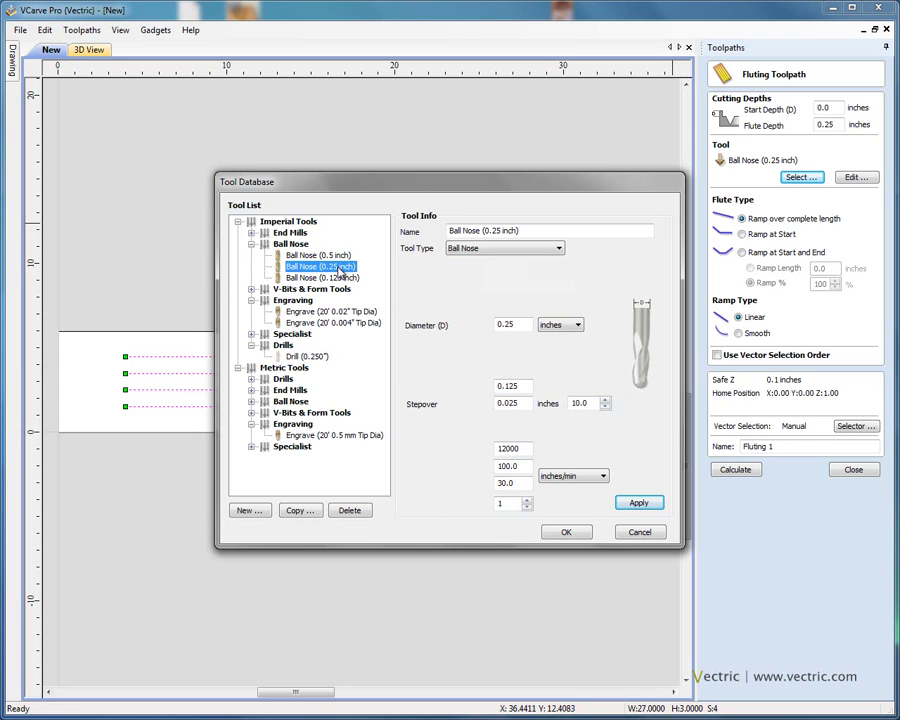
drag(325, 275, 335, 285)
click(338, 266)
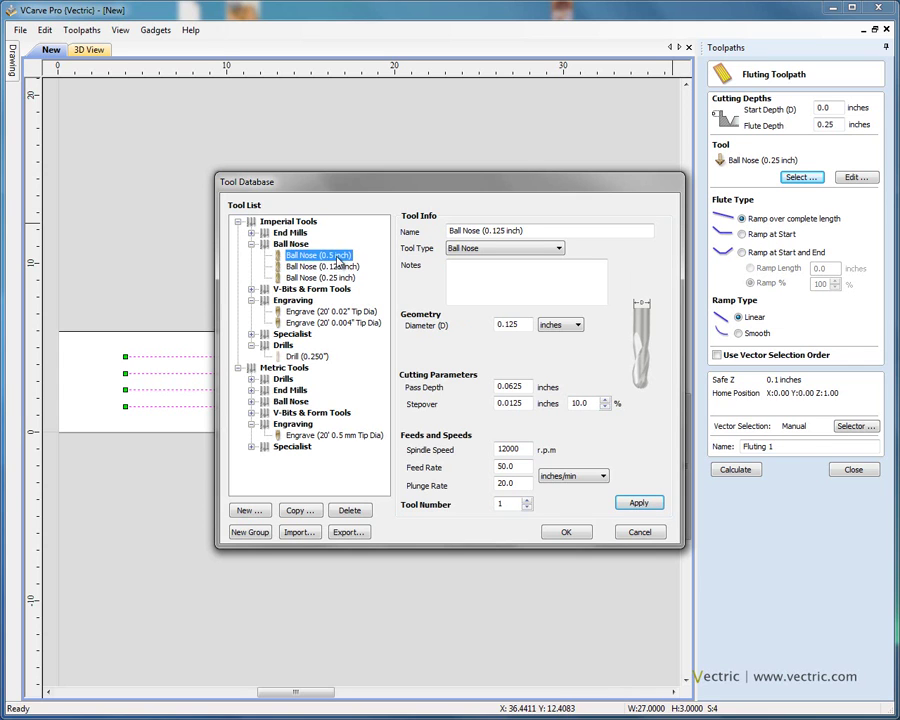
click(340, 256)
mouse_move(340, 258)
mouse_down()
mouse_move(352, 288)
mouse_move(341, 279)
mouse_up()
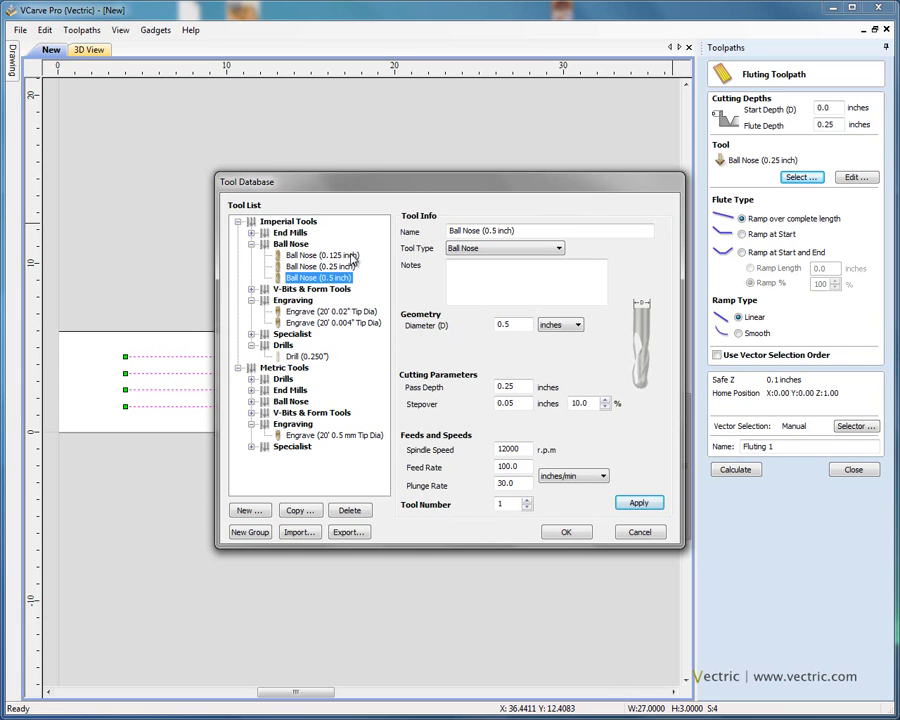
double_click(336, 279)
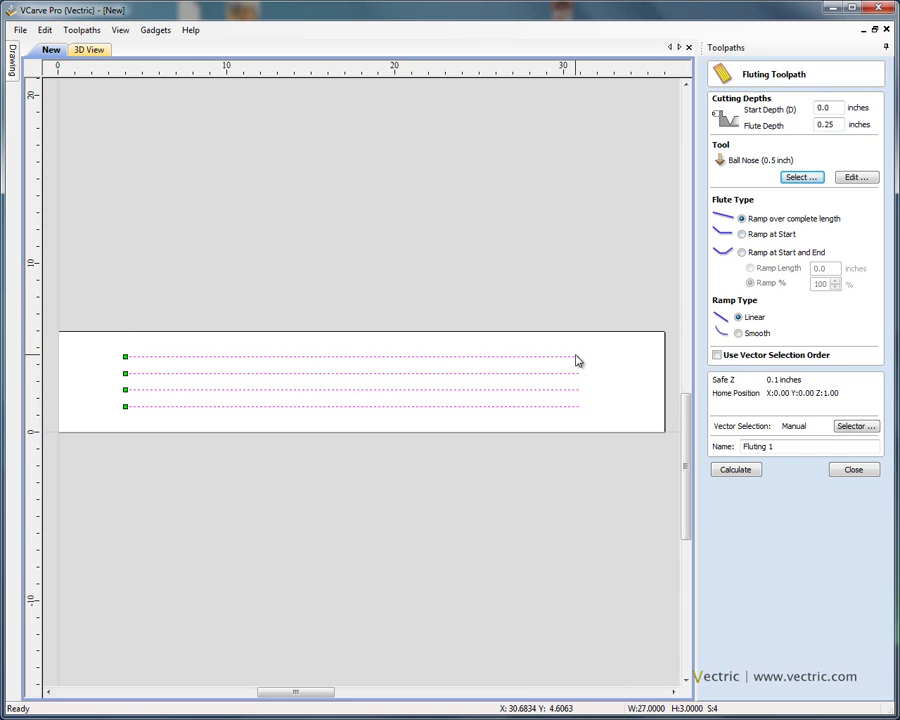
Calculate the fluting toolpath with a smooth ramp at start and end and a ramp length of 2 inches
click(742, 253)
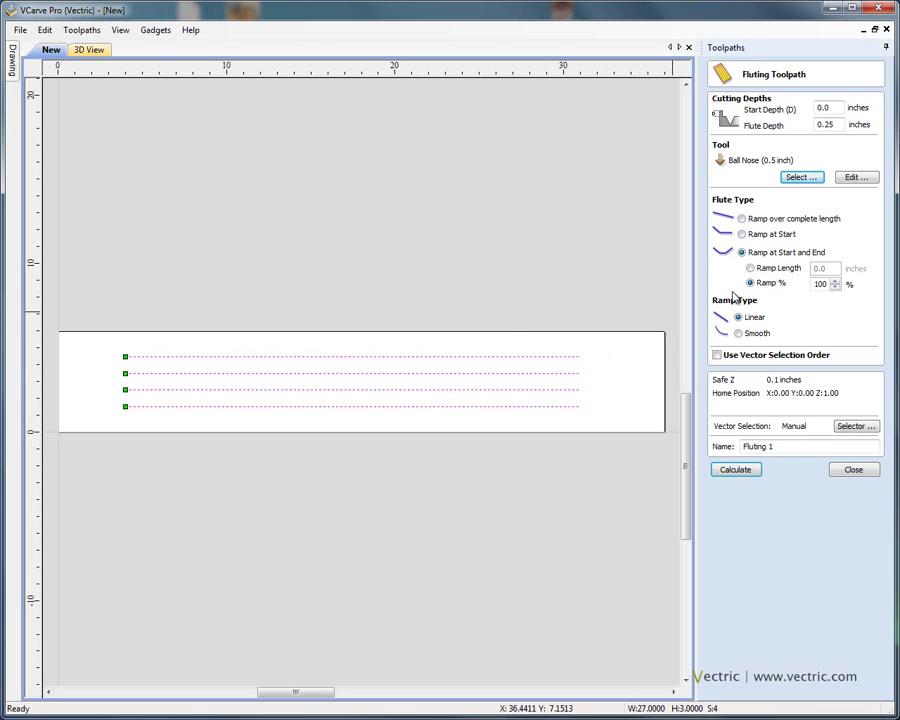
click(751, 269)
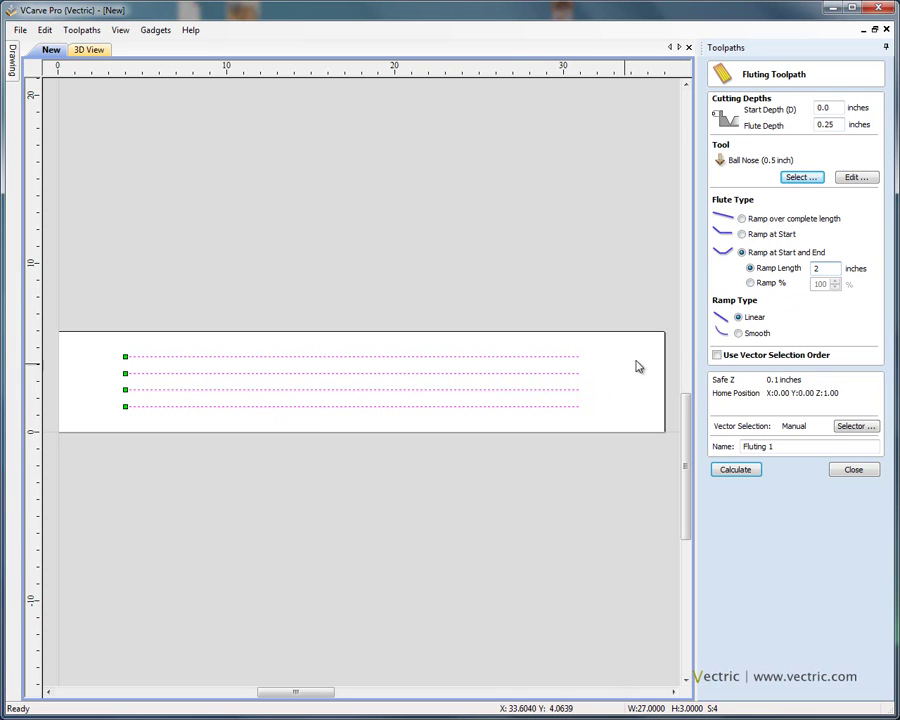
click(739, 334)
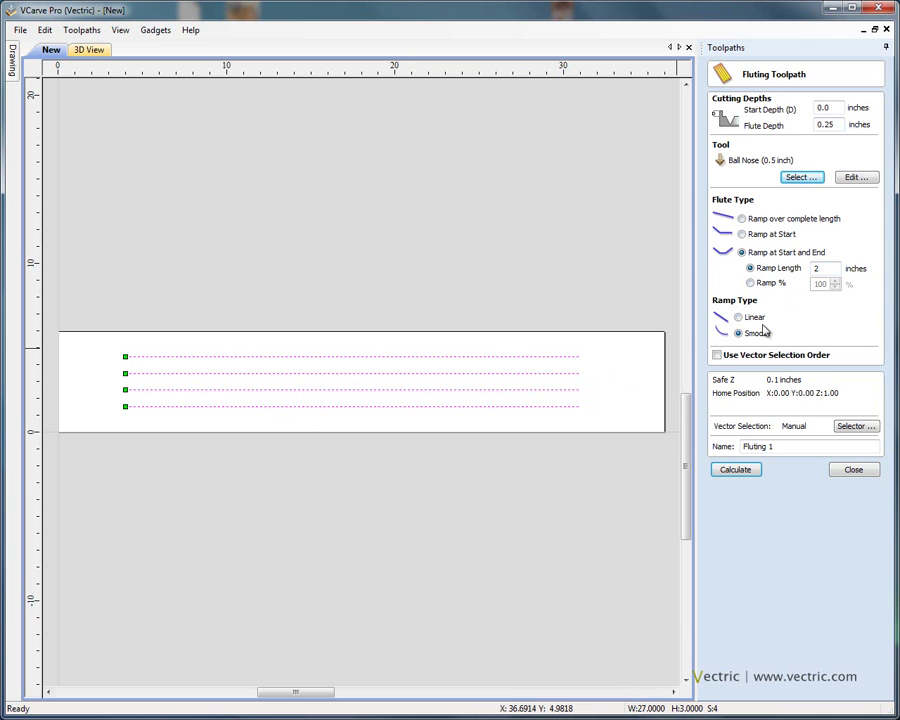
click(737, 470)
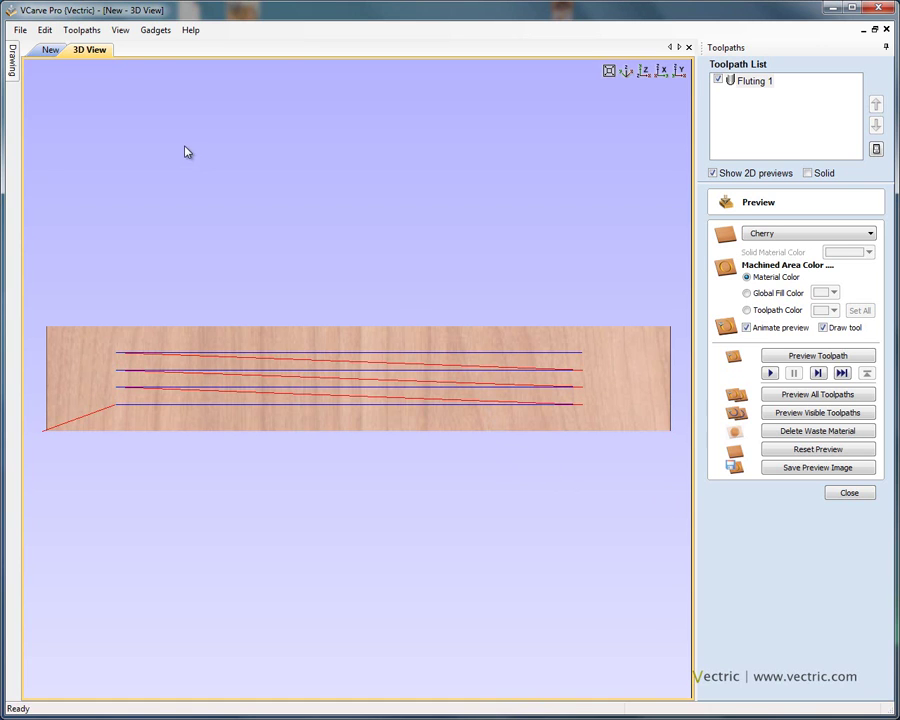
Tile the 2D and 3D view windows horizontally
click(124, 34)
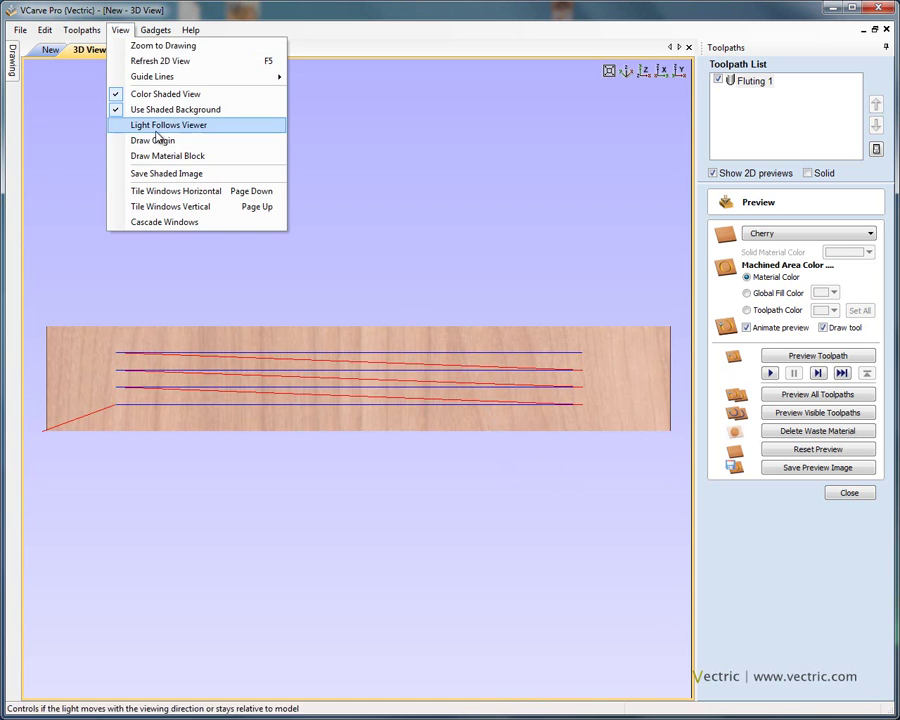
click(200, 195)
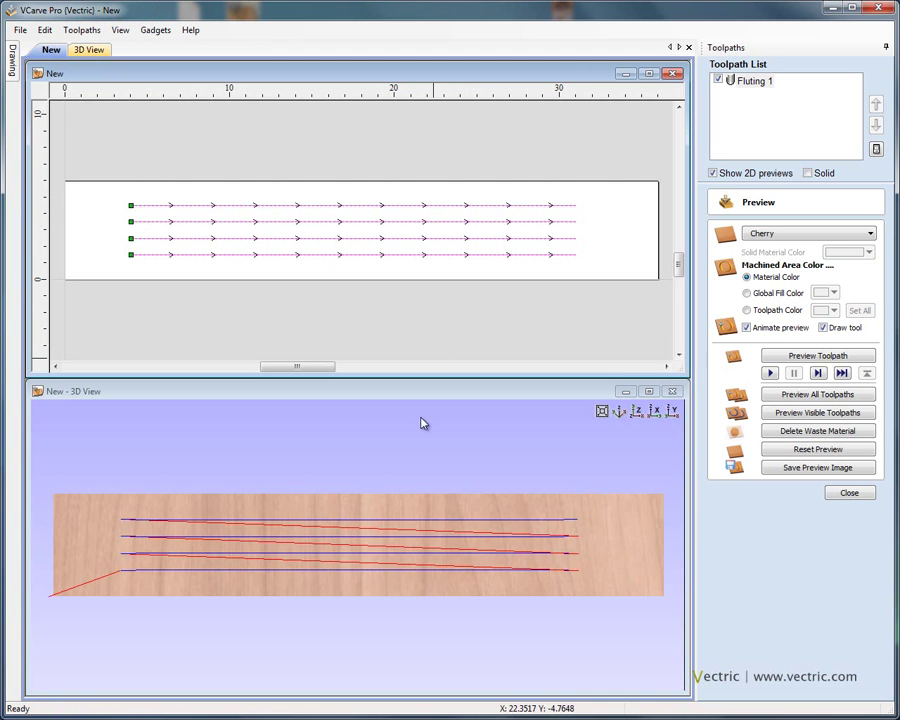
Preview the fluting toolpath's cut on the board, seen at an angle in the 3D view
drag(496, 502, 538, 439)
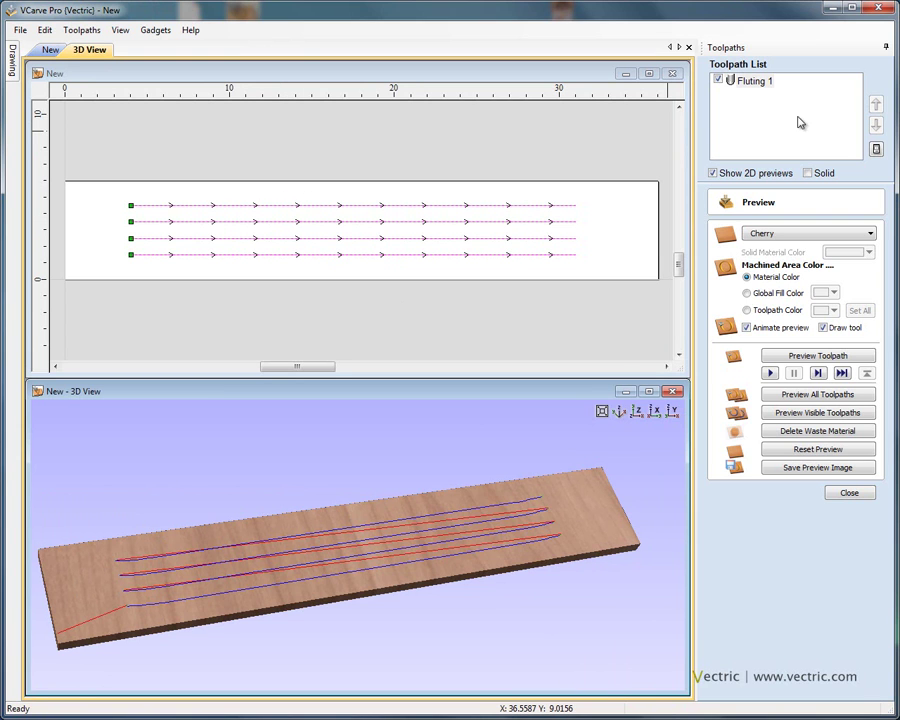
click(760, 84)
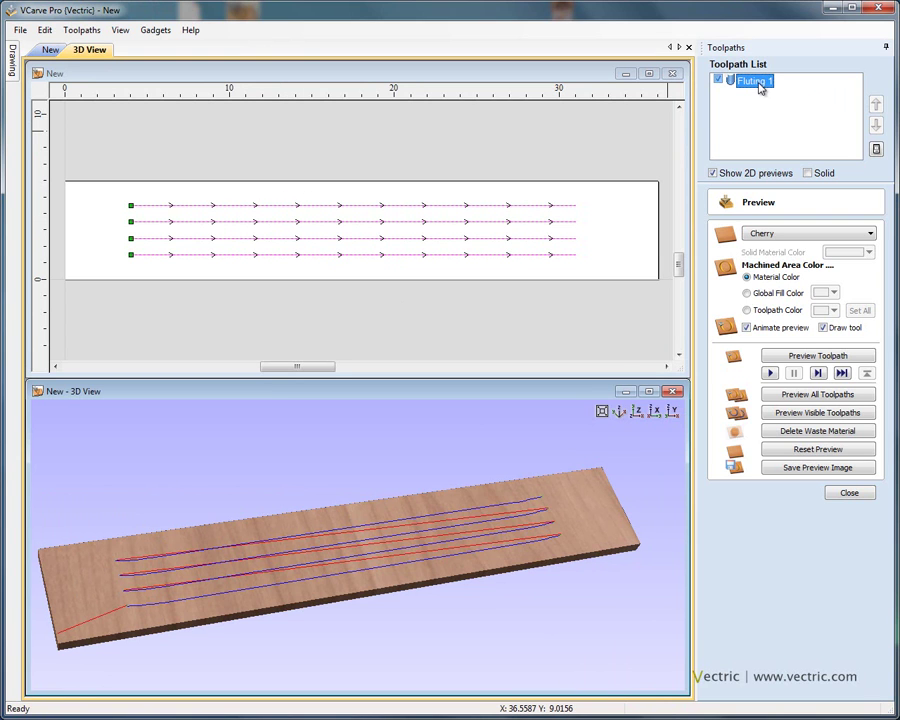
click(810, 358)
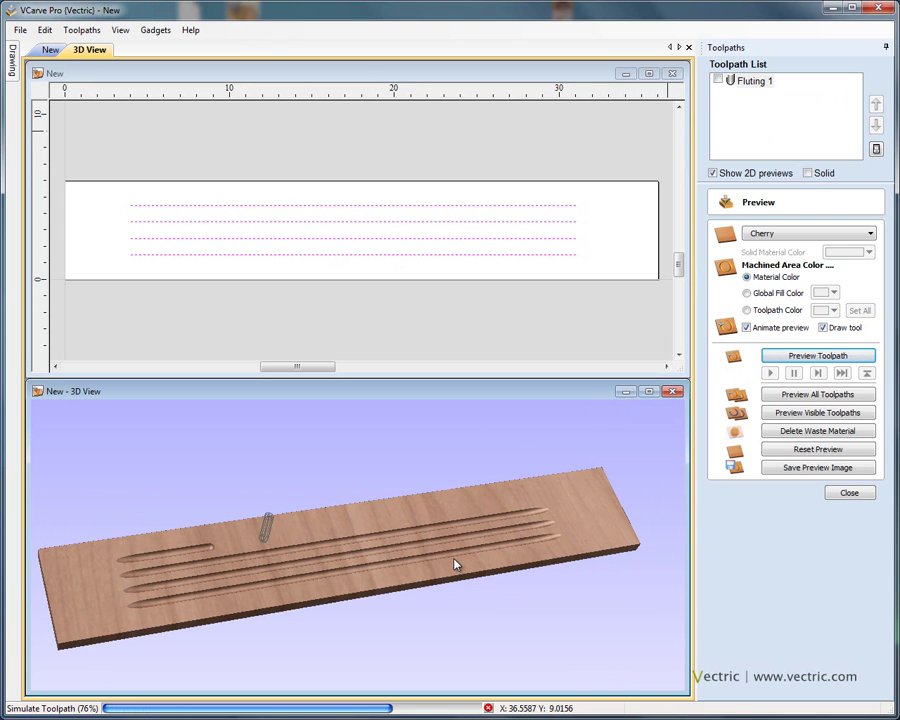
Inspect the carved flutes at both ends of the board, and reopen the fluting toolpath's settings to review the ramp length
drag(452, 560, 493, 531)
scroll(493, 531, up, 5)
drag(404, 526, 454, 509)
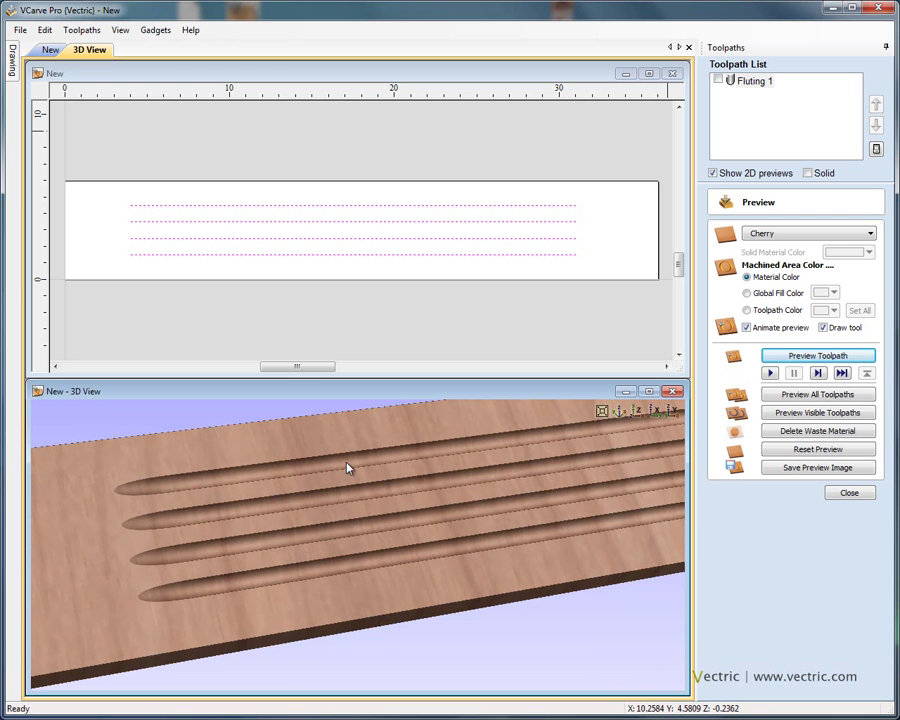
drag(468, 478, 189, 542)
drag(355, 537, 331, 540)
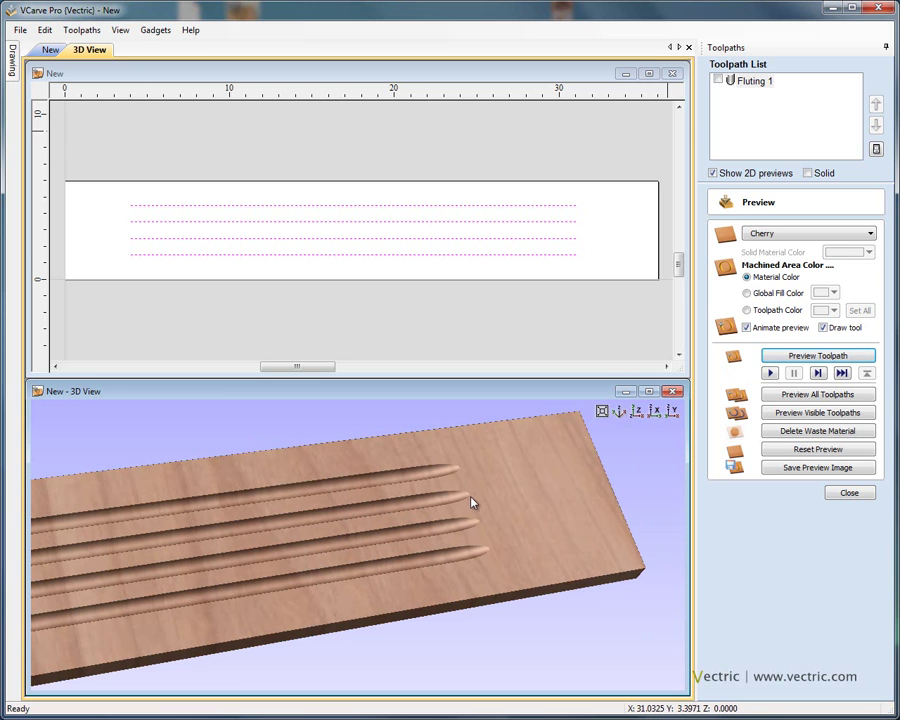
drag(426, 502, 432, 486)
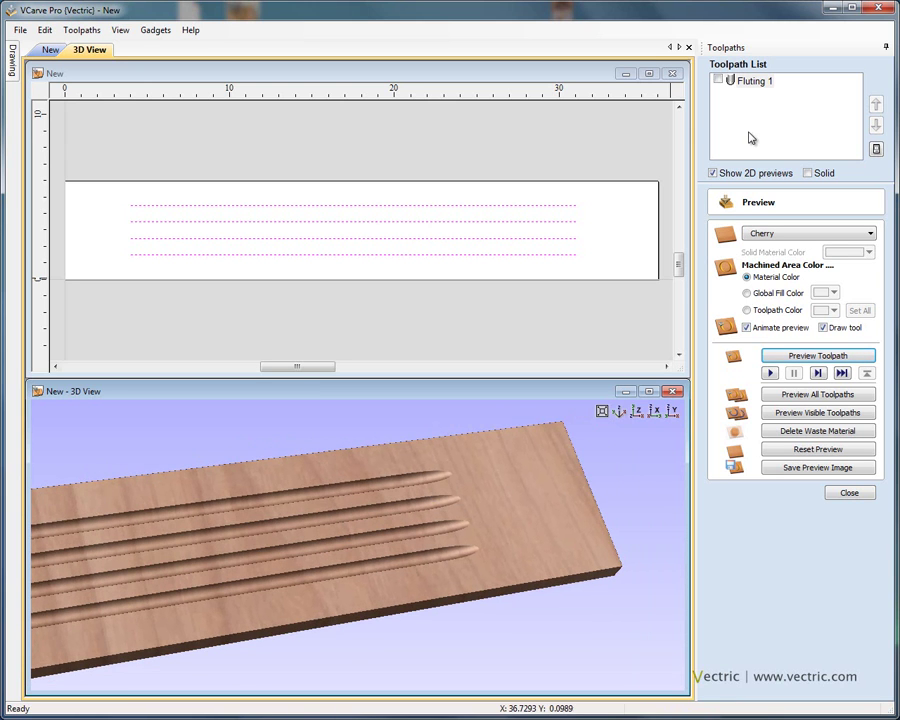
double_click(754, 82)
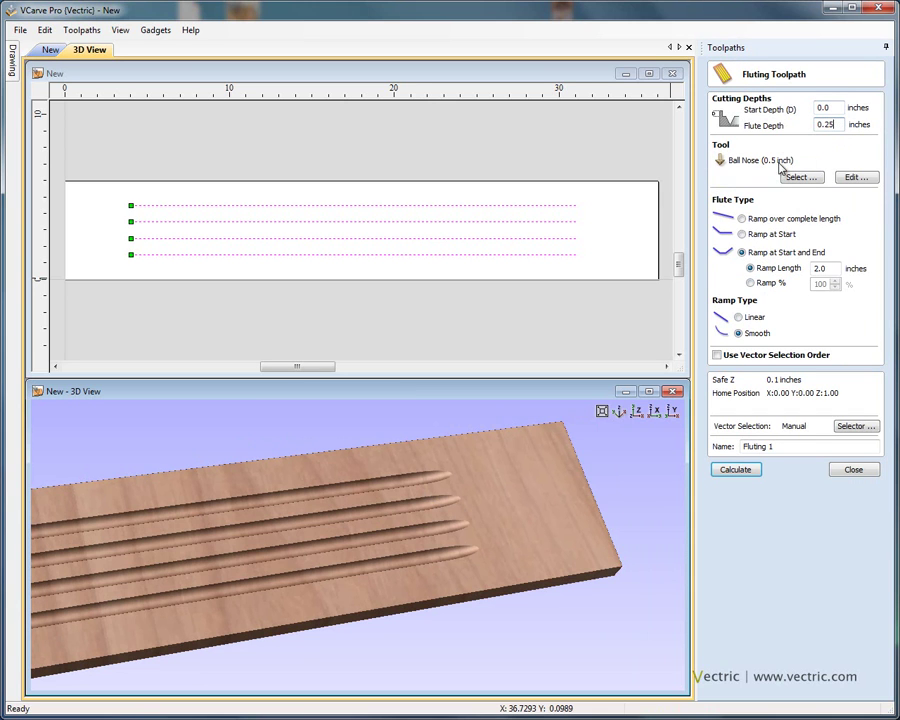
click(826, 268)
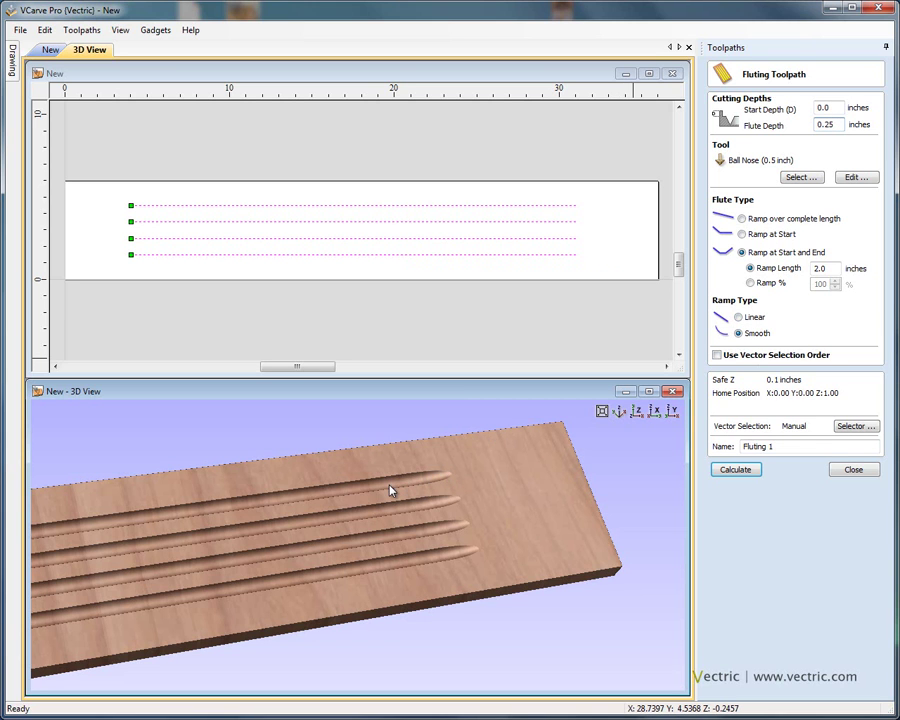
Close the current job without saving the changes and open the recent file Cutting Board.crv
click(22, 31)
click(58, 76)
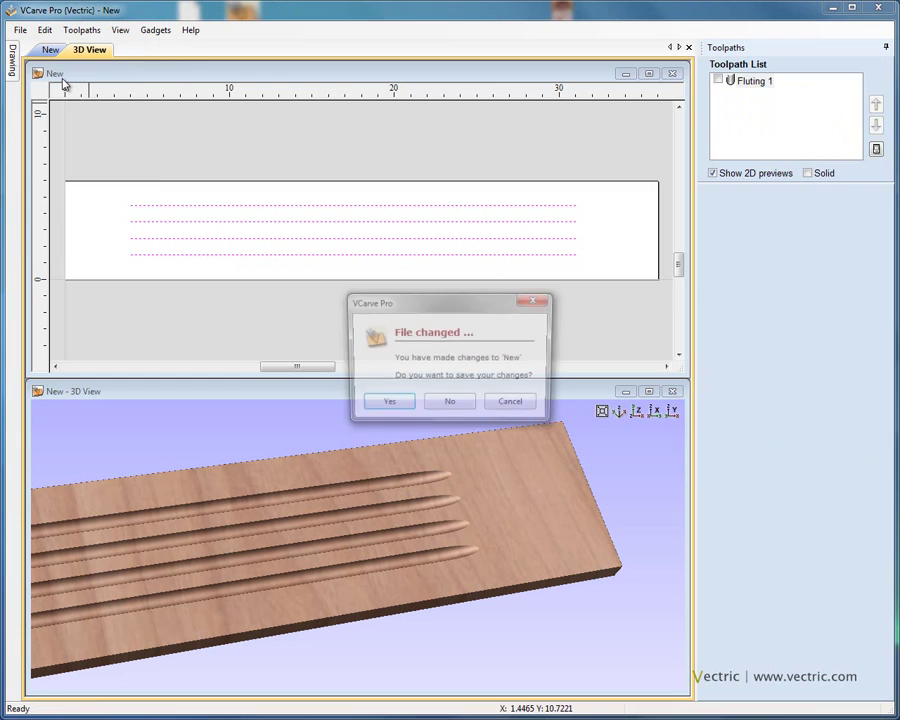
click(455, 407)
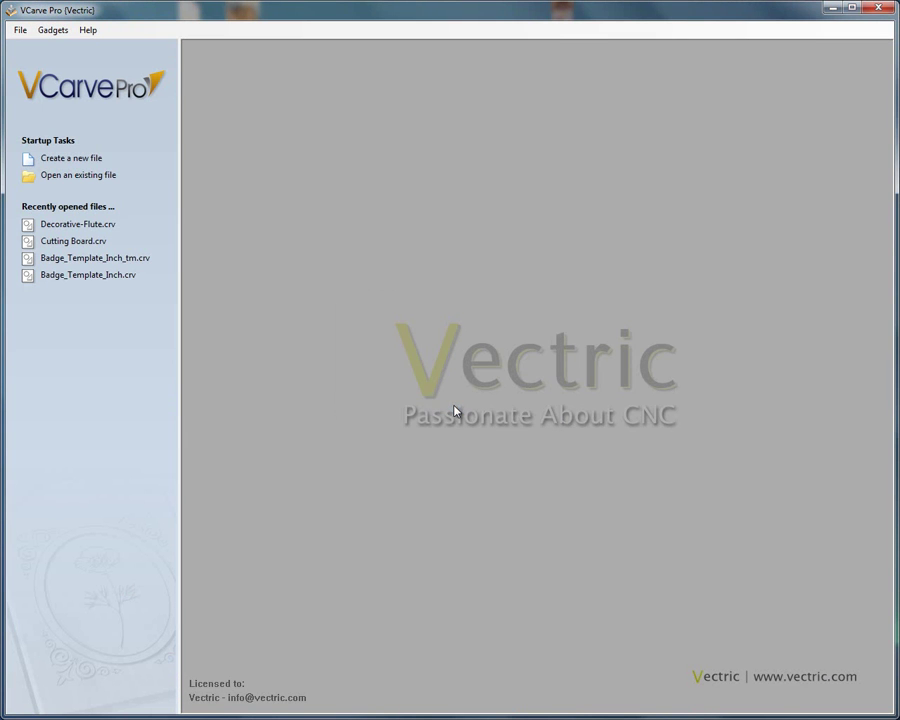
click(86, 244)
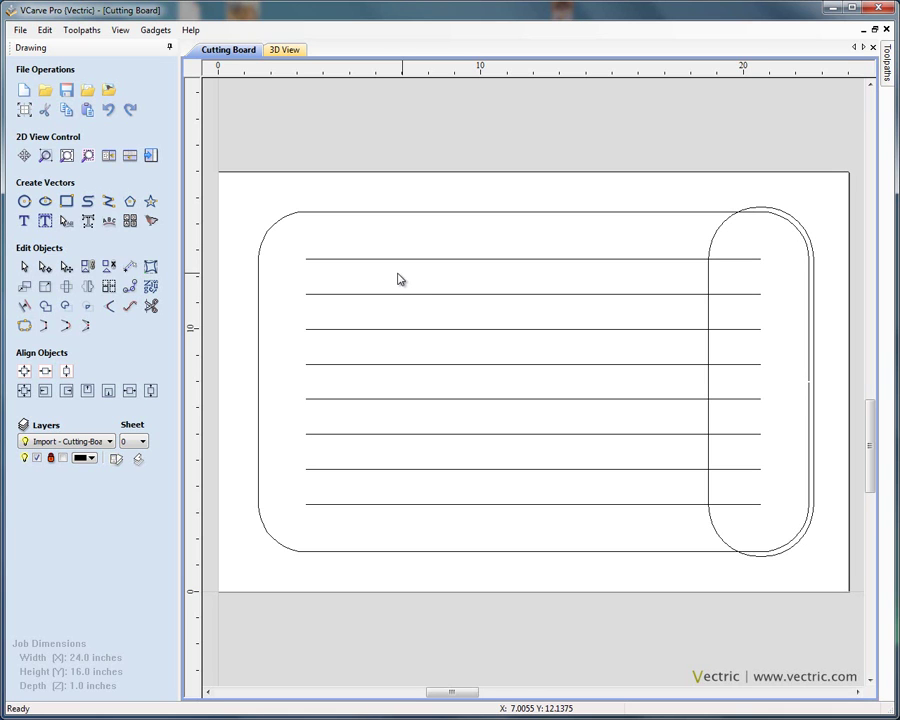
Identify the upper half of the open outline and the individual parallel lines by selecting them, and leave nothing selected
click(377, 212)
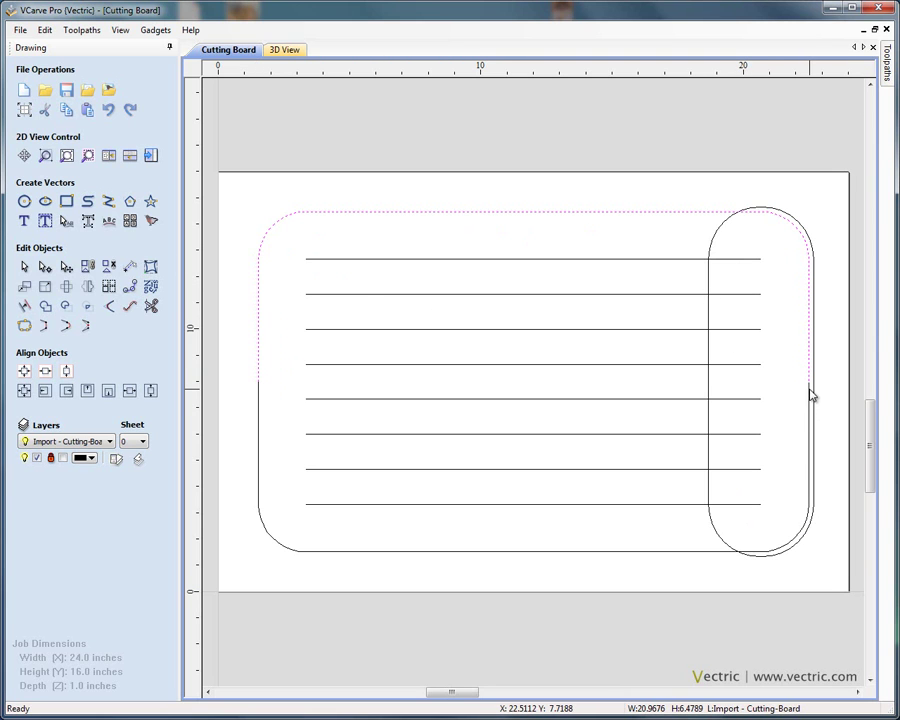
click(412, 262)
click(418, 294)
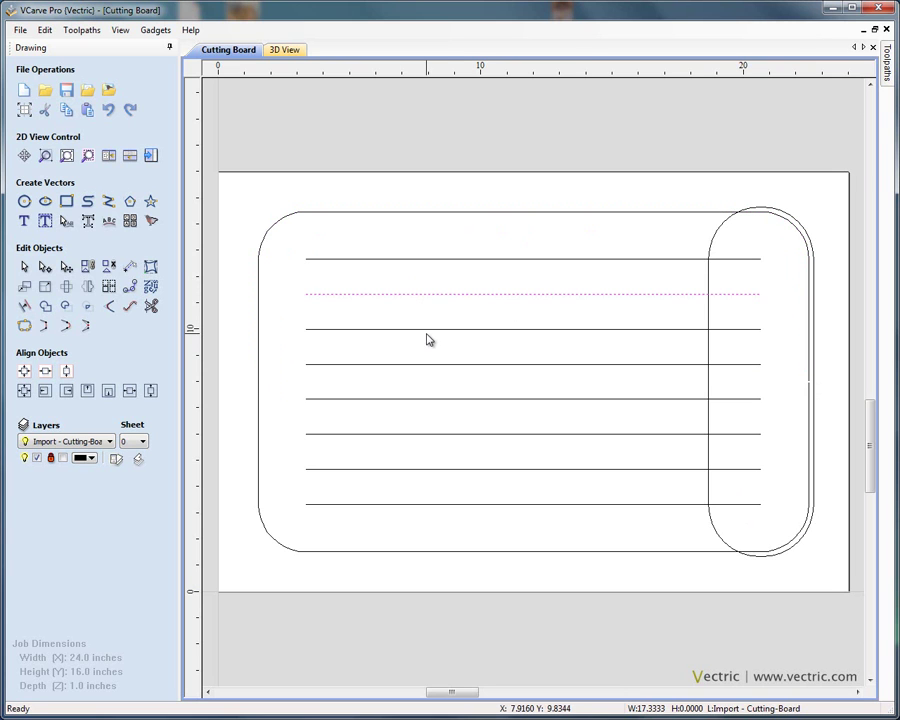
click(428, 338)
click(428, 332)
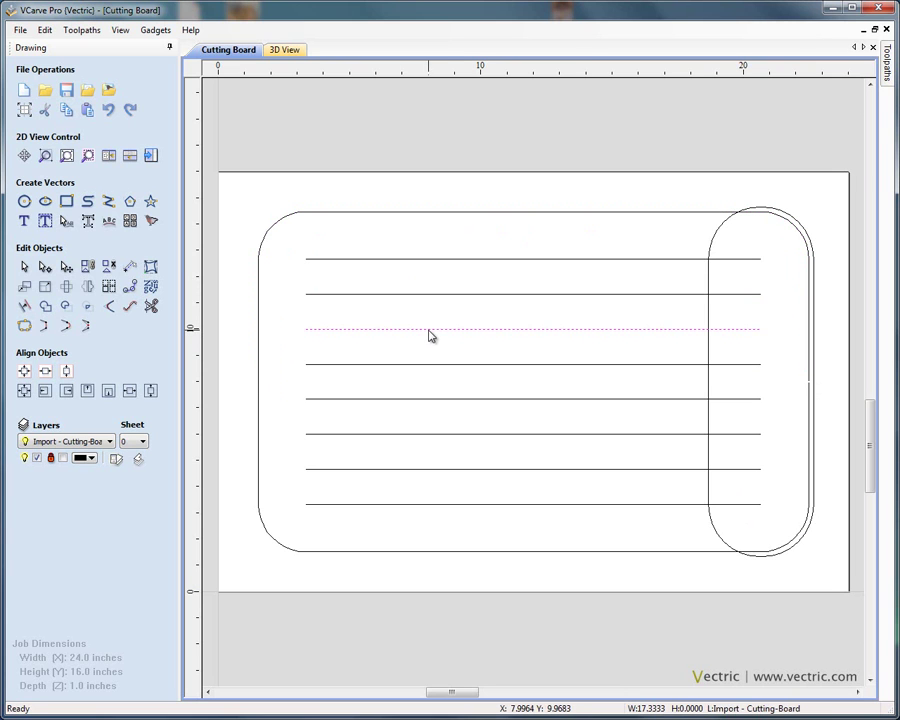
click(417, 232)
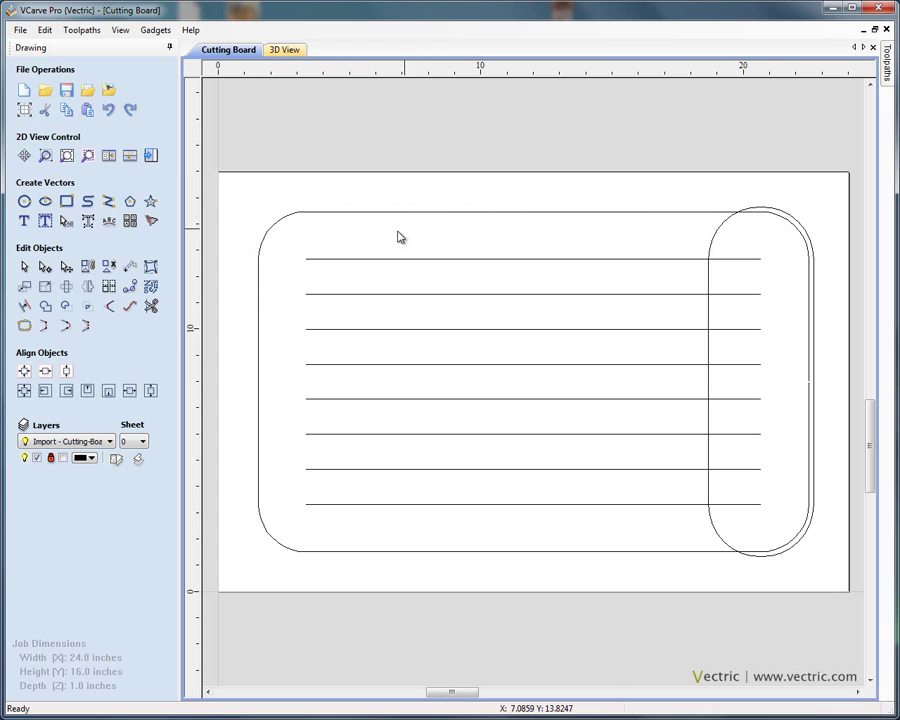
Start a new fluting toolpath and select the eight parallel lines together with both halves of the large rounded outline
click(152, 156)
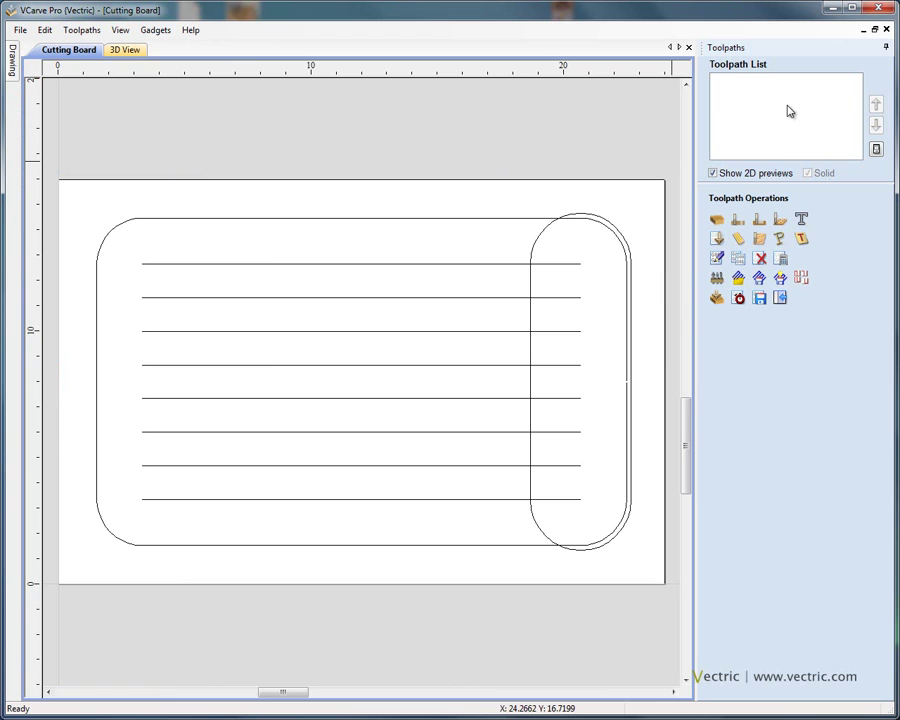
click(739, 241)
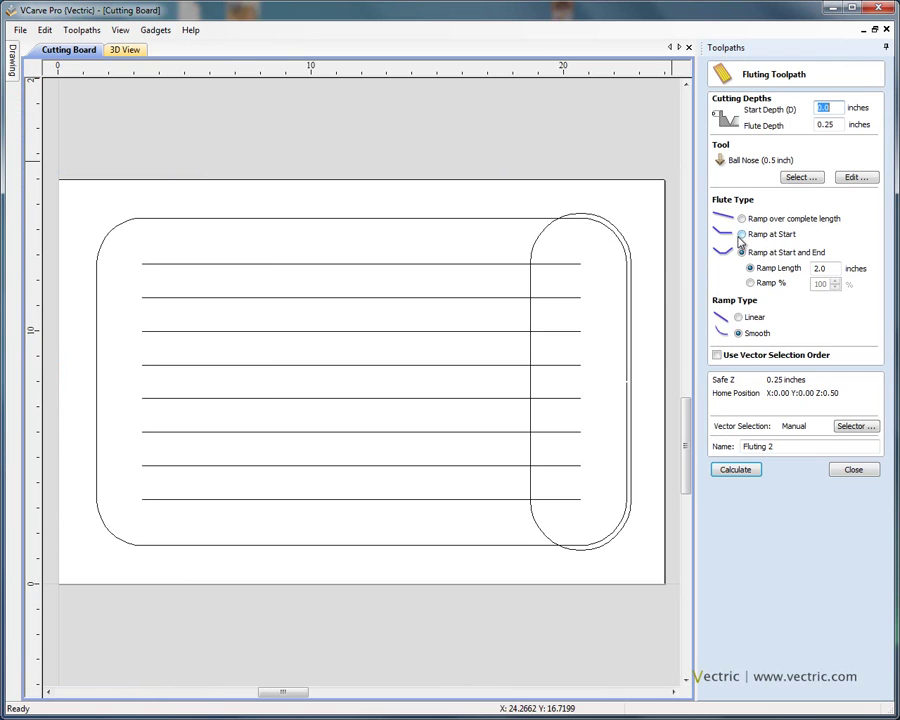
click(840, 123)
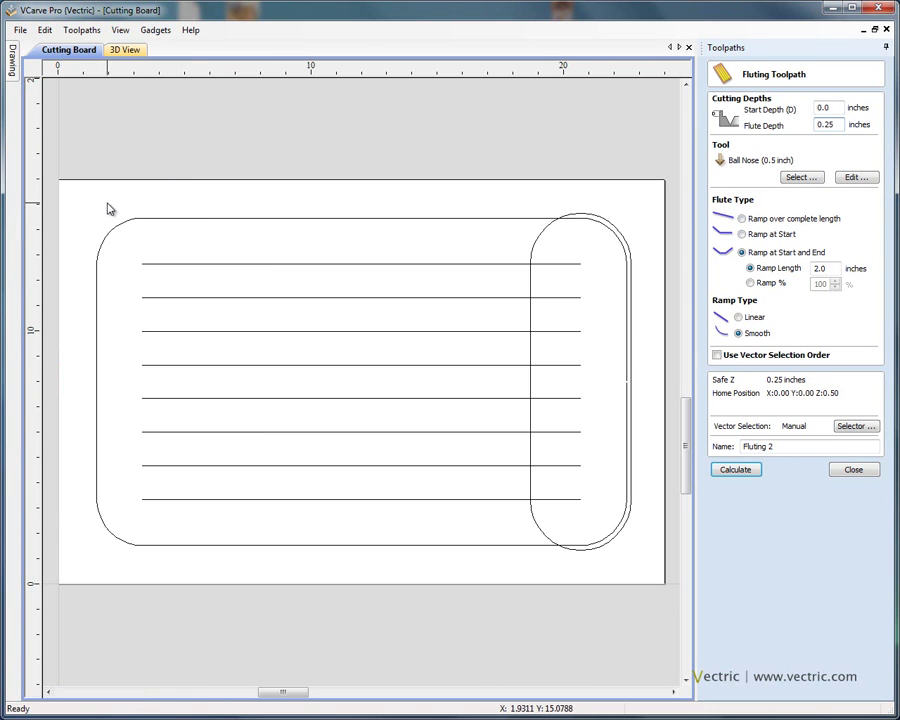
drag(90, 201, 614, 581)
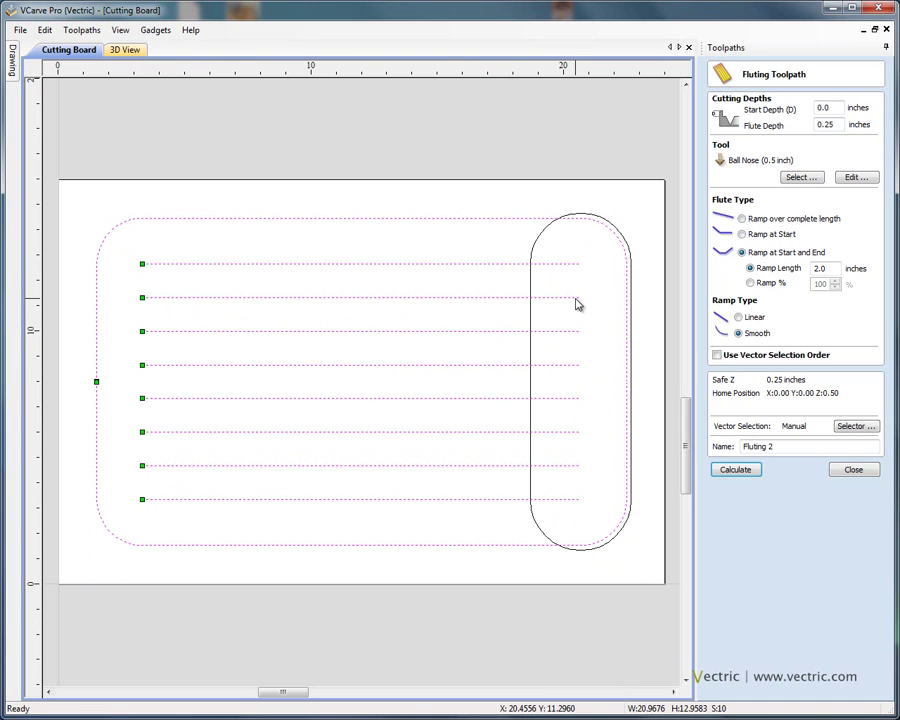
Make the right end of the second line from the top its start point in node editing
click(494, 304)
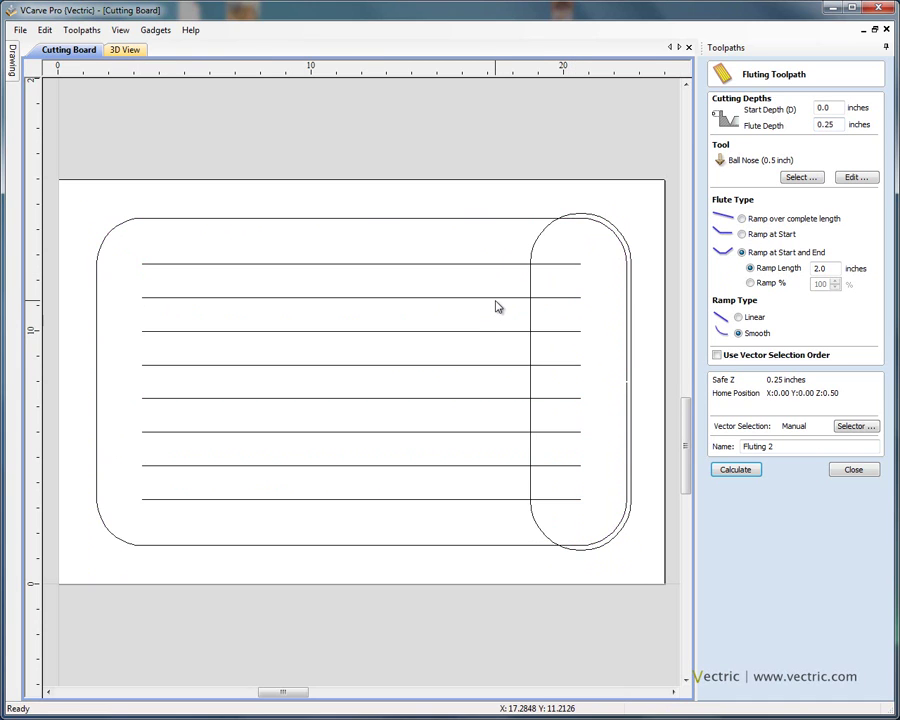
click(495, 298)
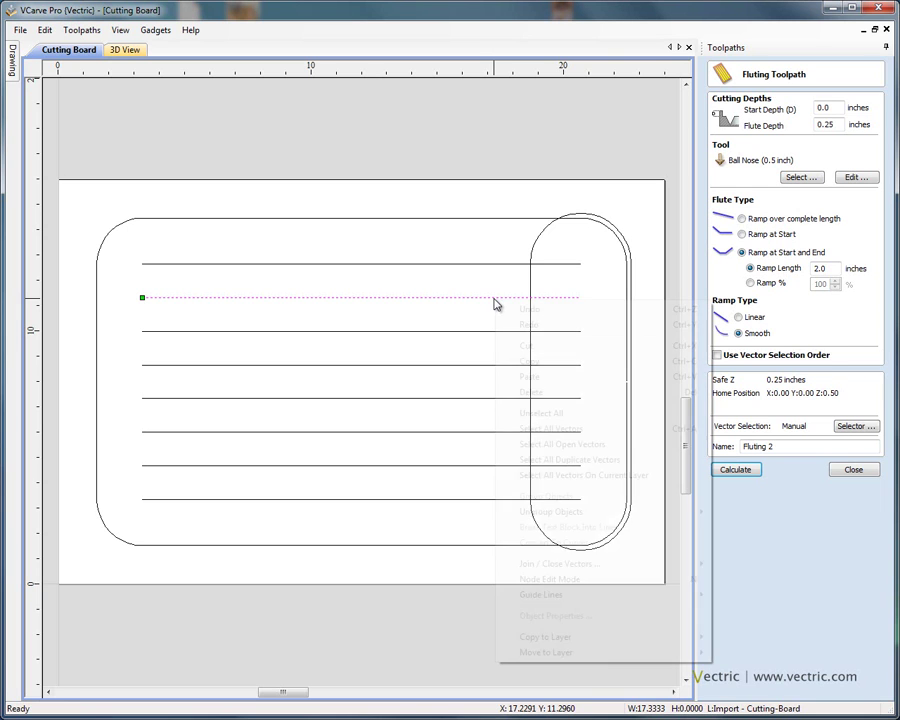
right_click(495, 304)
click(474, 297)
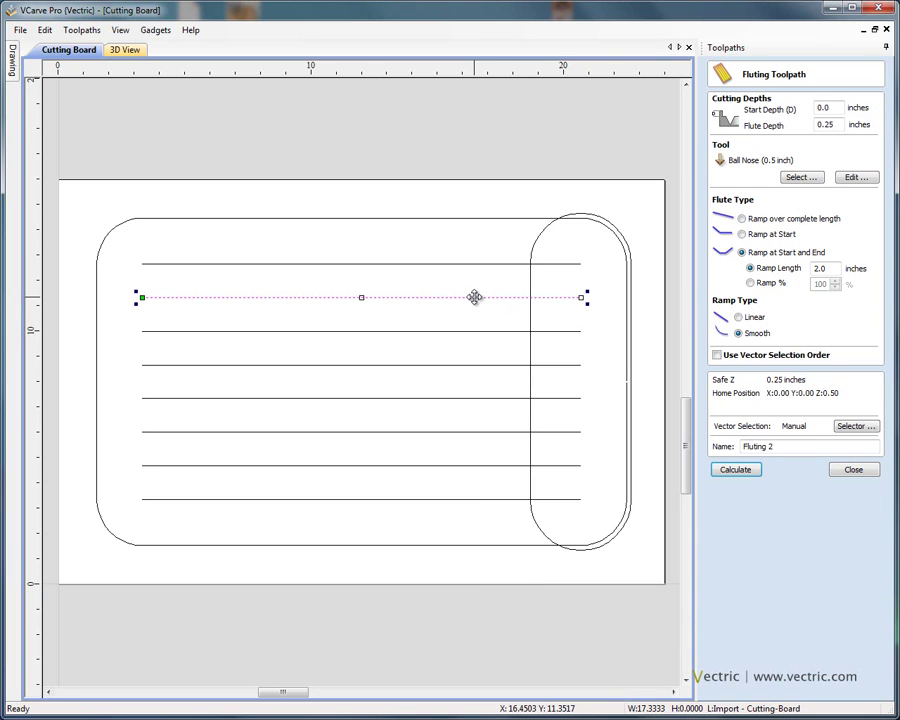
click(474, 297)
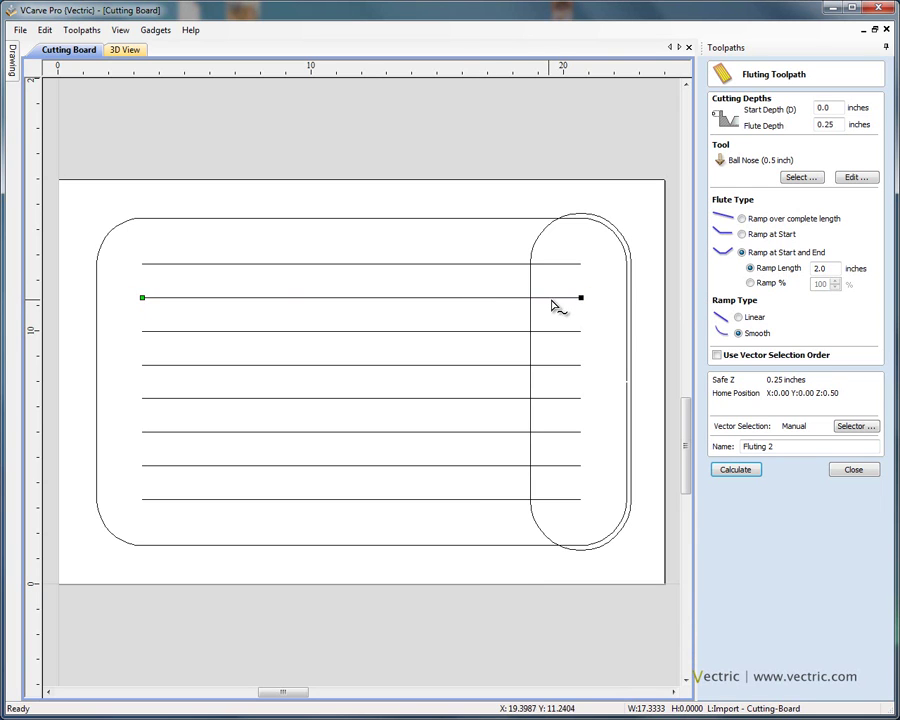
right_click(581, 297)
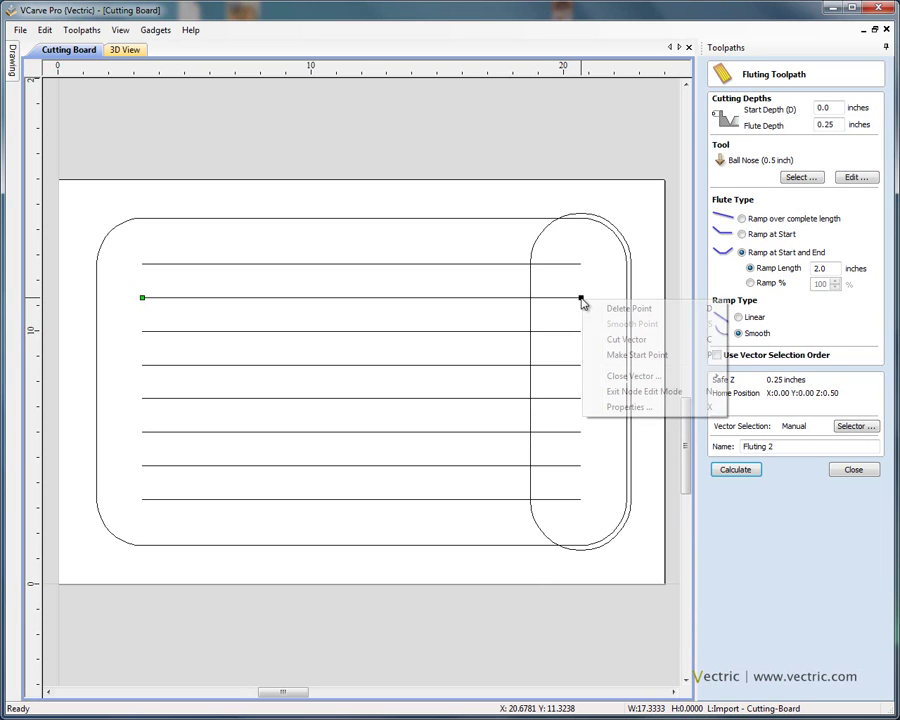
click(638, 356)
click(214, 204)
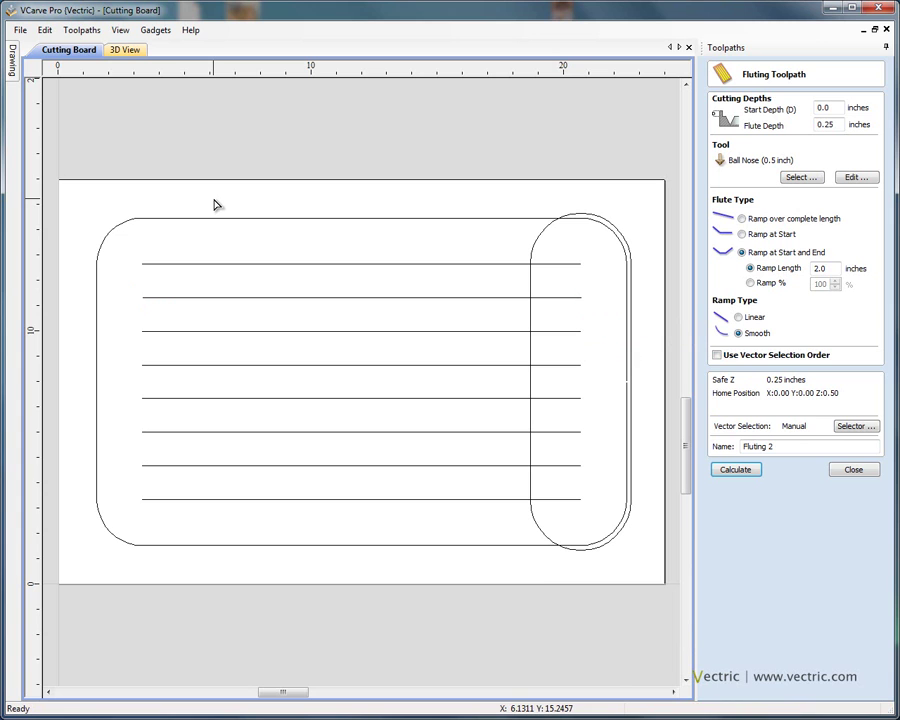
Check the start points of all flute vectors, and return the second line's start point to its left end
mouse_move(82, 194)
mouse_down()
mouse_move(394, 484)
mouse_move(560, 568)
mouse_move(631, 577)
mouse_up()
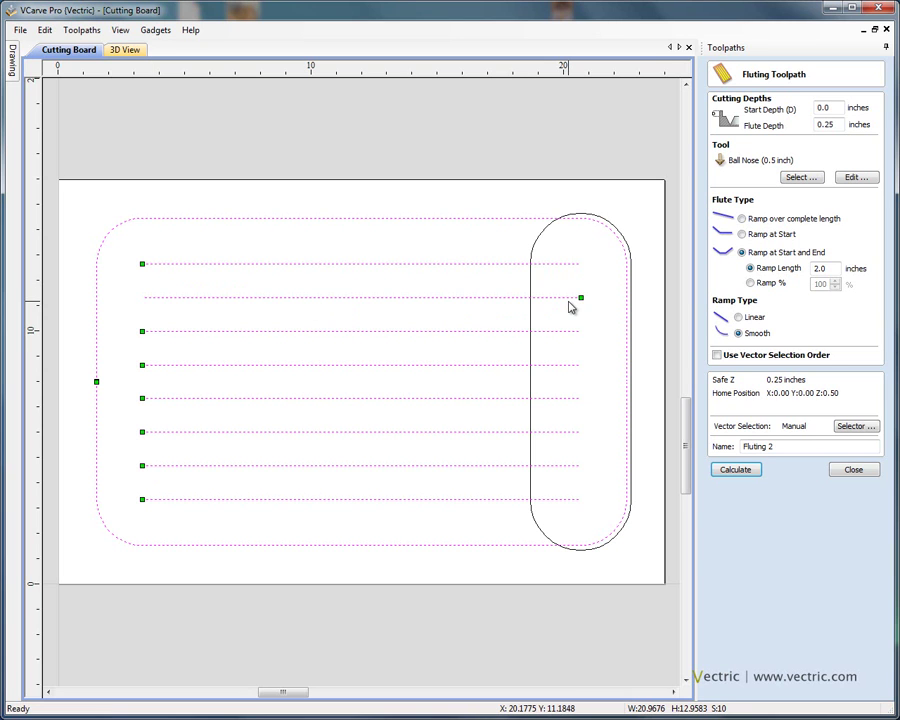
click(596, 318)
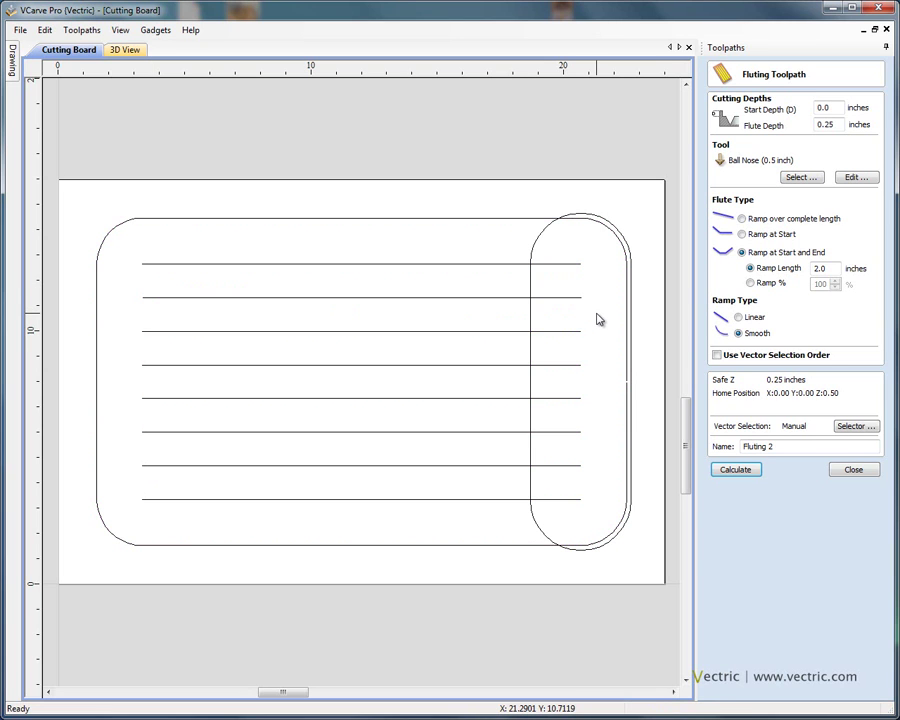
click(564, 300)
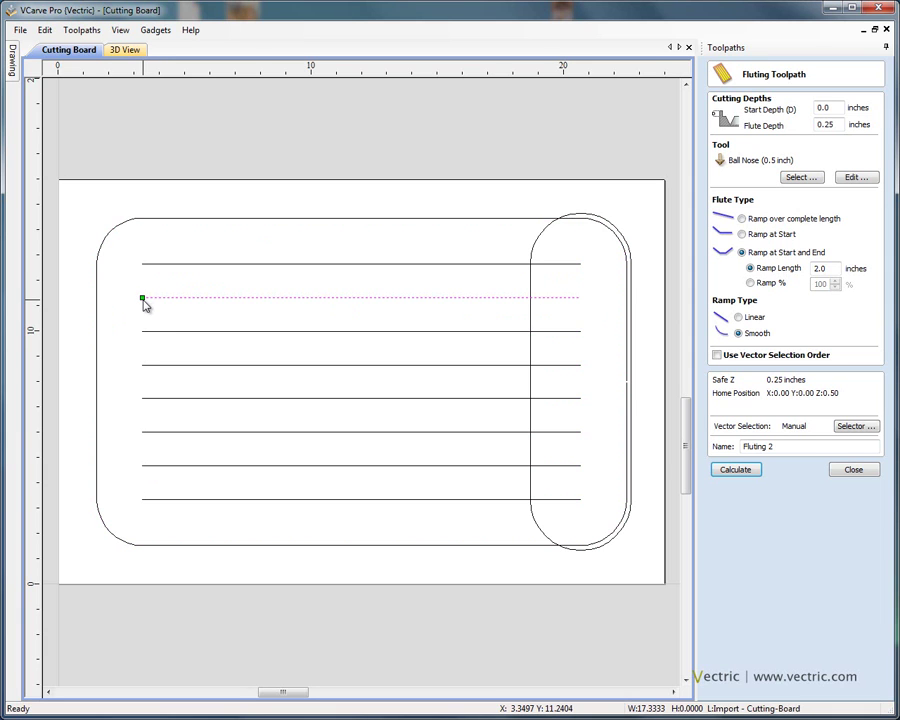
Calculate the fluting toolpath for the eight lines and both outline halves, with a linear ramp over the complete length
drag(80, 194, 630, 574)
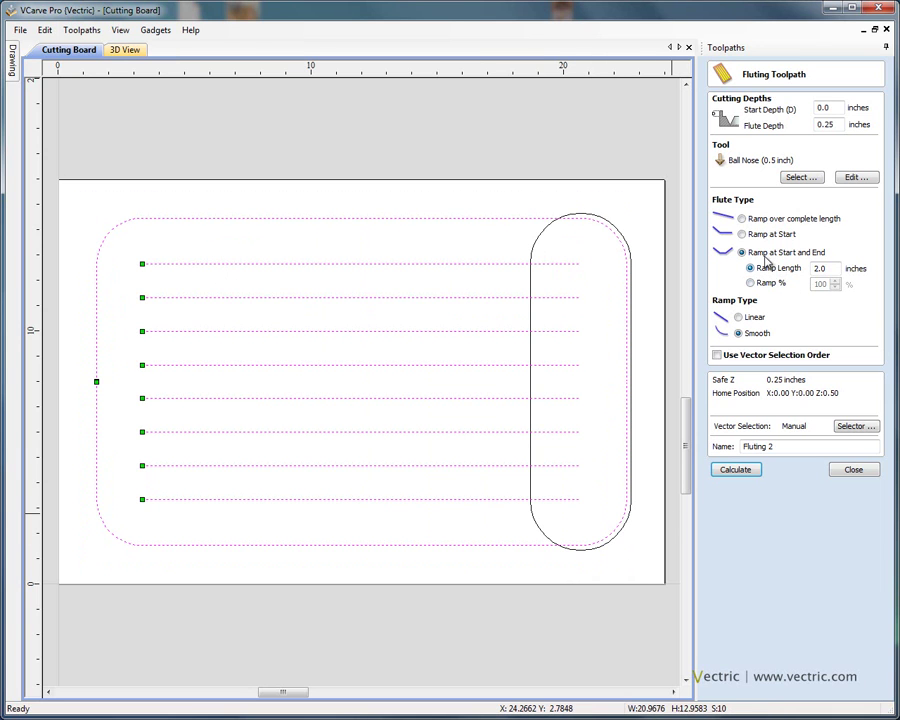
click(832, 124)
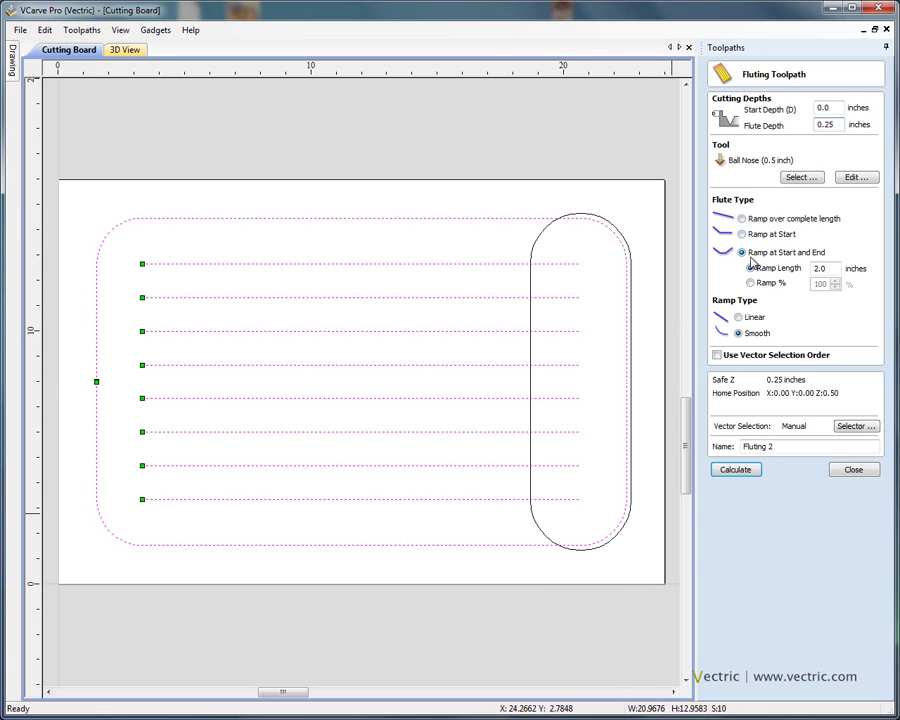
click(745, 220)
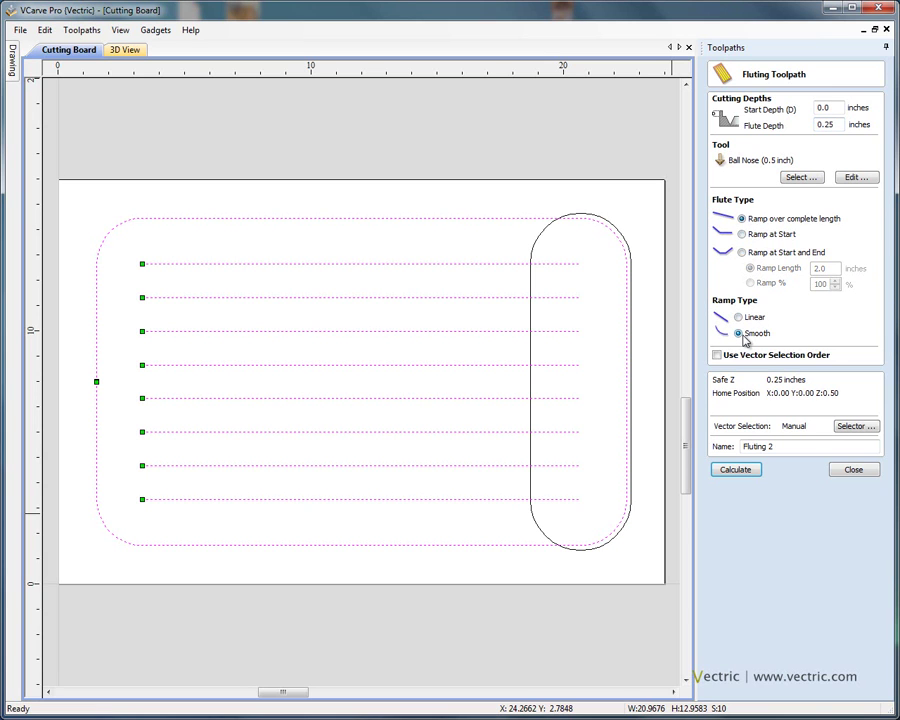
click(739, 317)
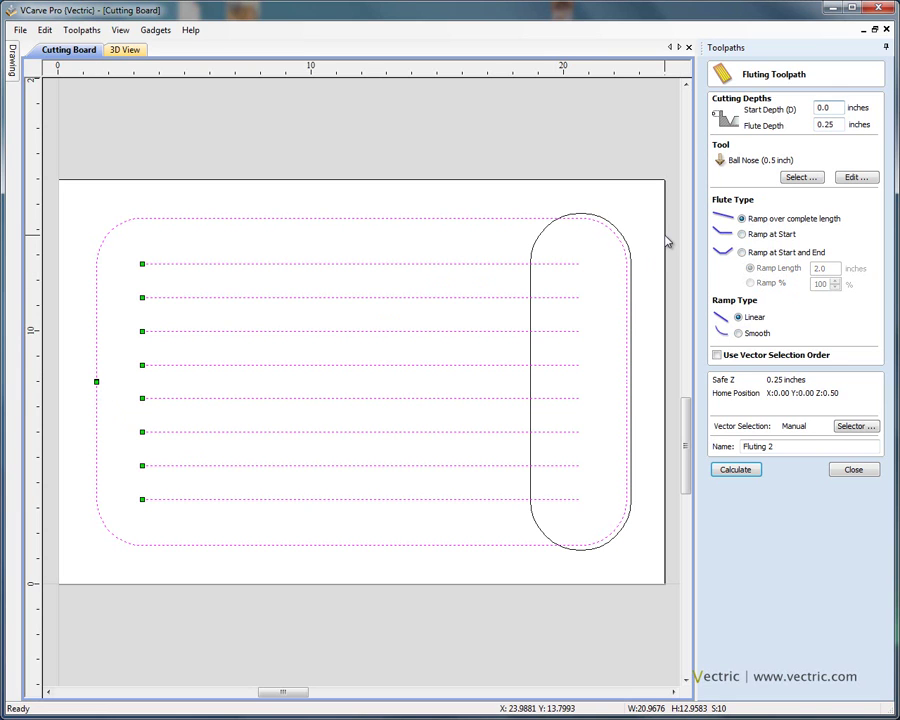
click(748, 472)
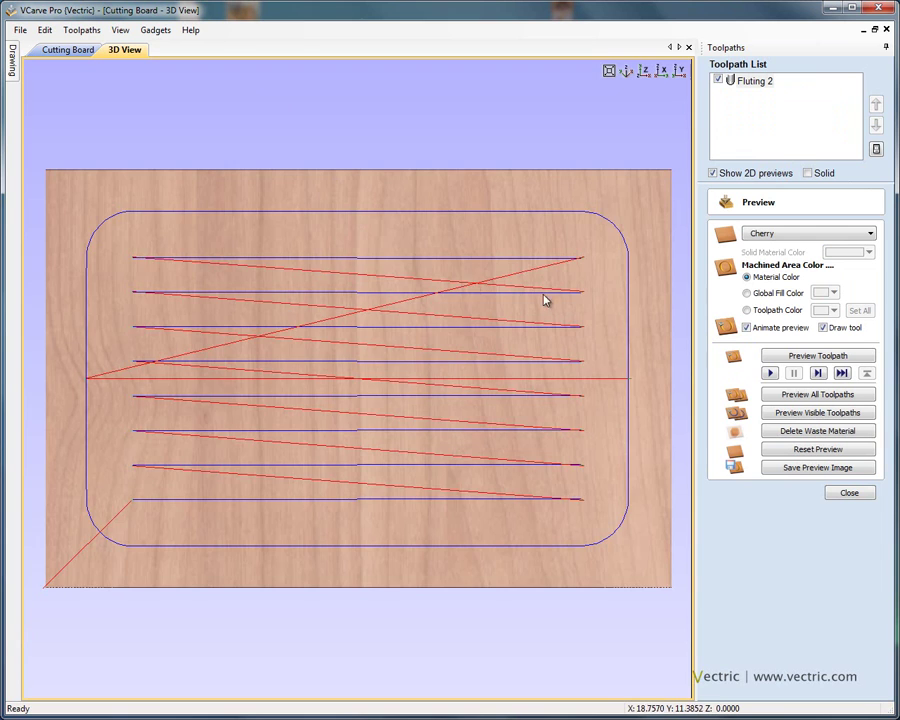
Preview the fluting toolpath on the cherry cutting board and view the machined flutes at an angle
drag(545, 300, 404, 337)
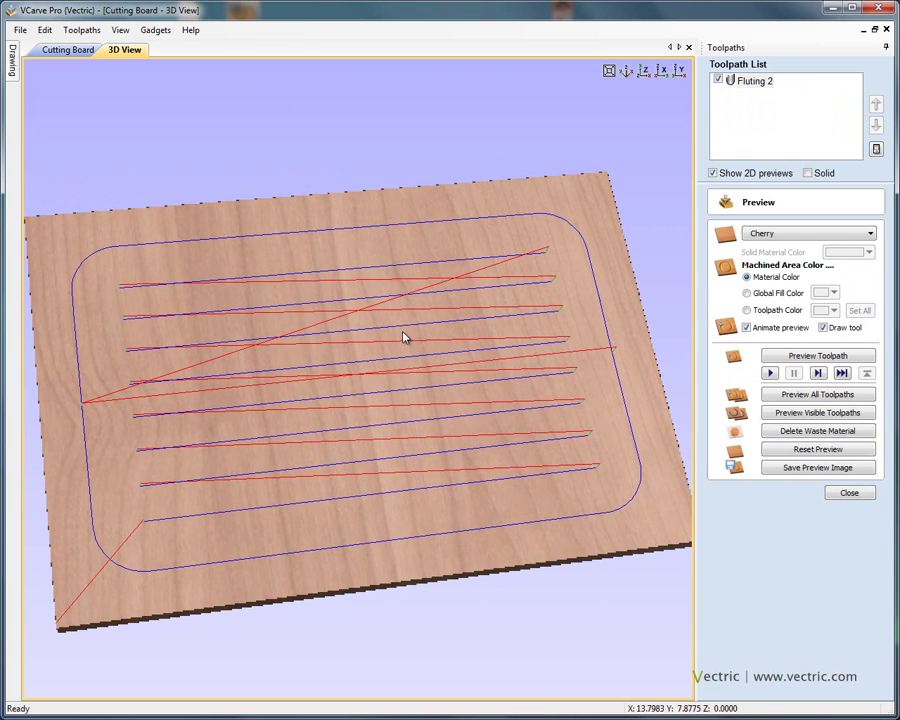
click(755, 81)
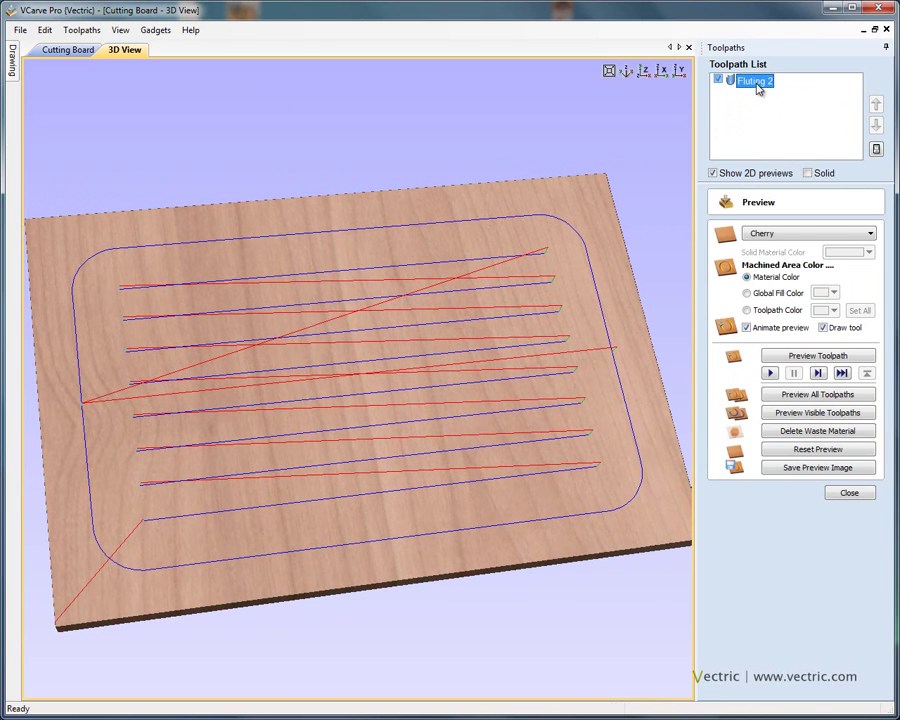
click(818, 356)
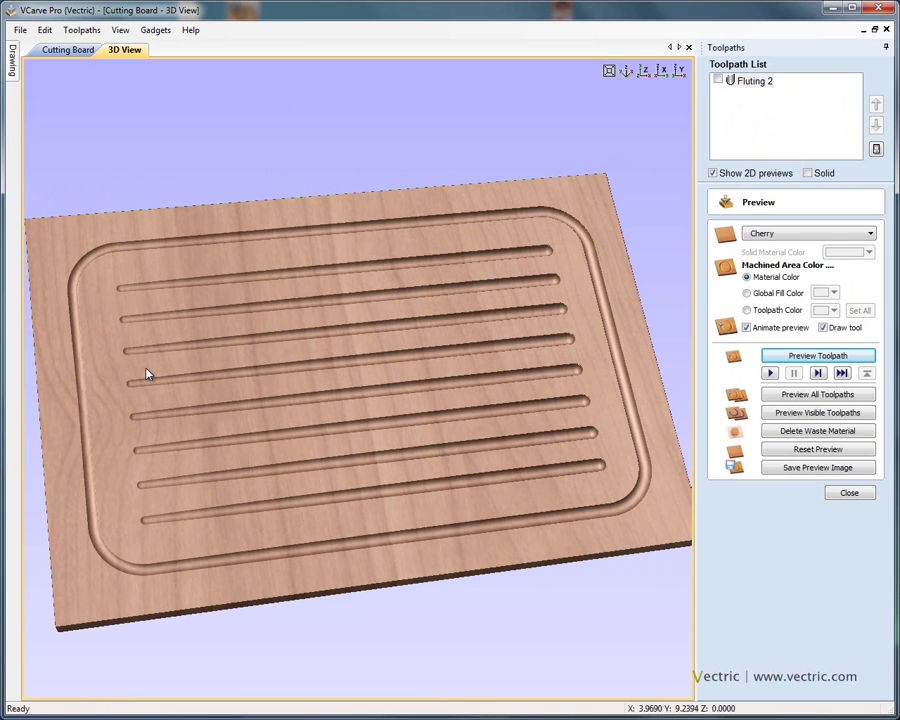
drag(423, 459, 382, 495)
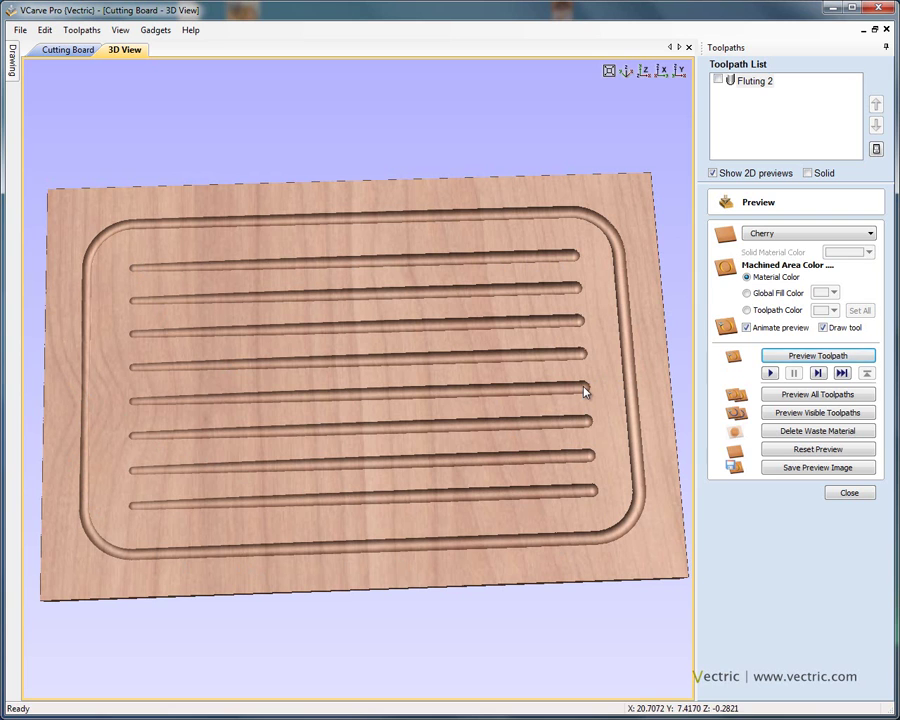
Check the fluting toolpath's start and flute depths, and examine the deep ends of the flutes and the outline groove
double_click(762, 82)
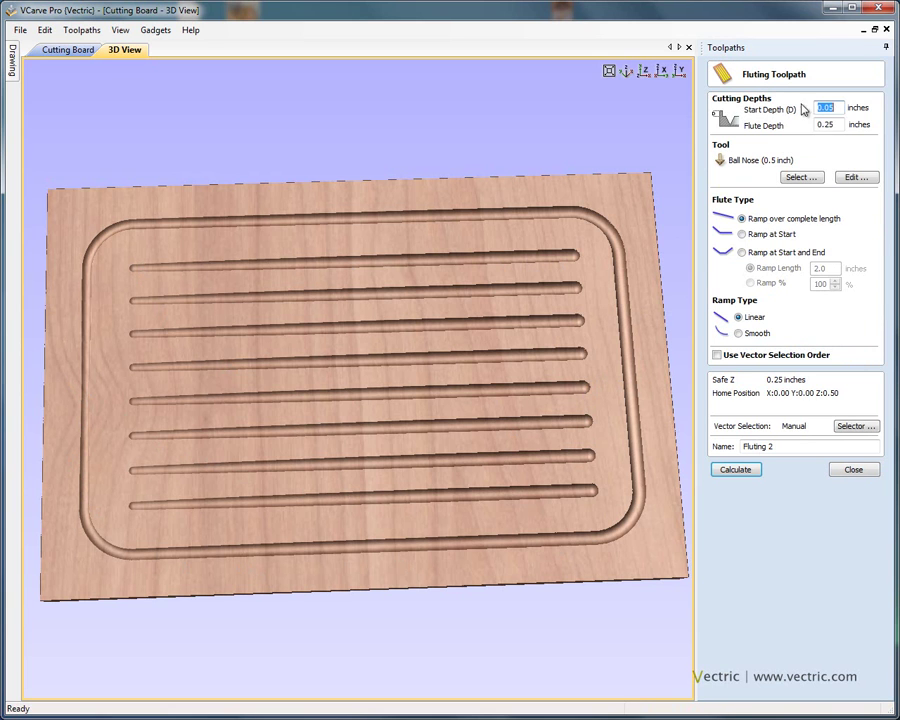
click(830, 124)
drag(588, 305, 575, 383)
scroll(617, 370, up, 3)
middle_drag(617, 364, 392, 358)
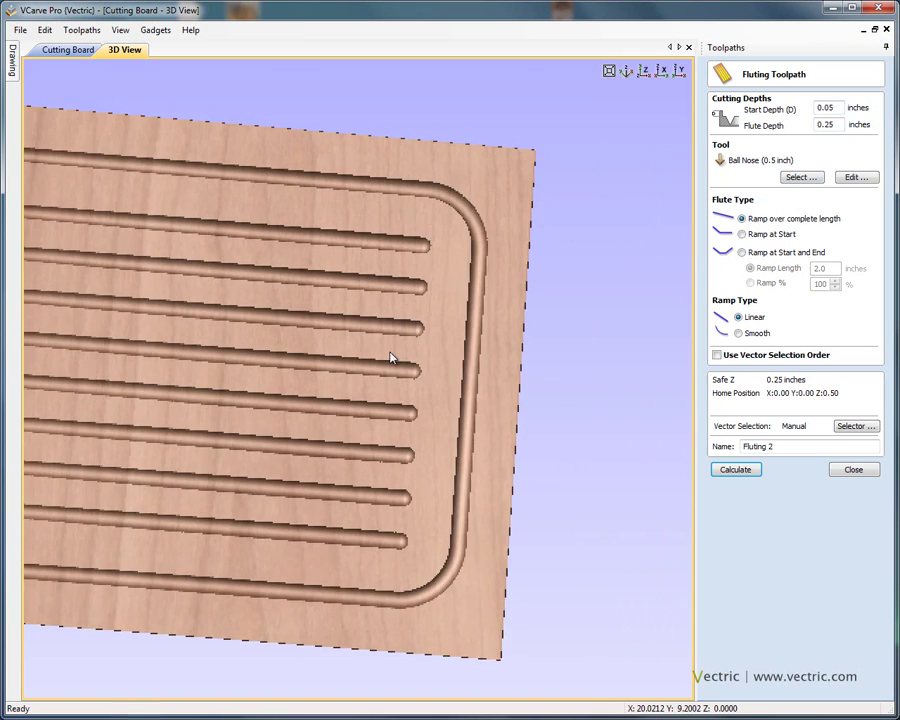
scroll(420, 346, up, 2)
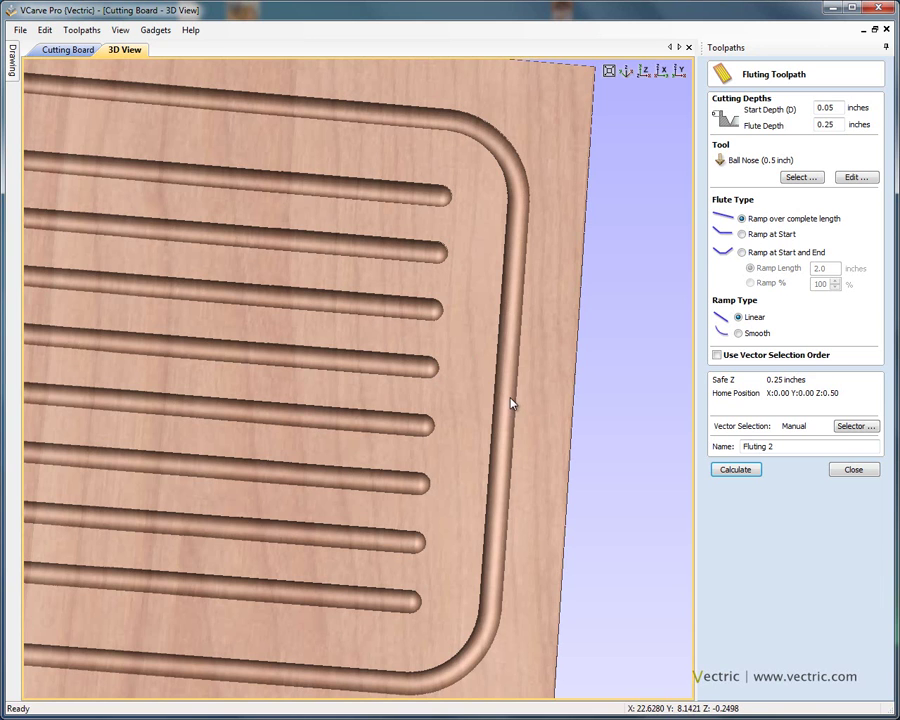
scroll(490, 358, down, 5)
scroll(434, 378, down, 3)
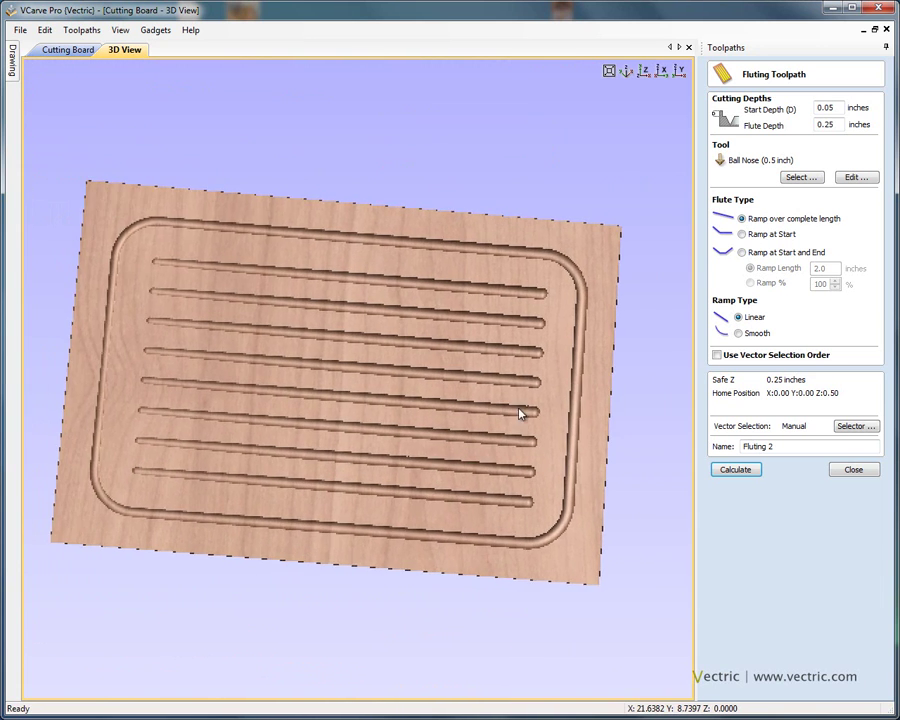
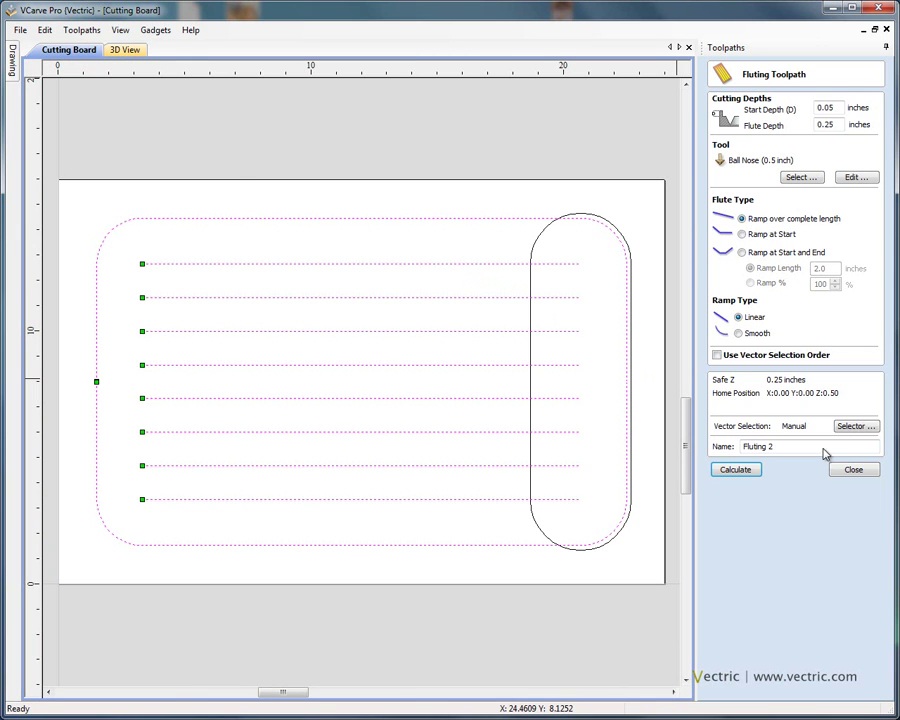
click(853, 469)
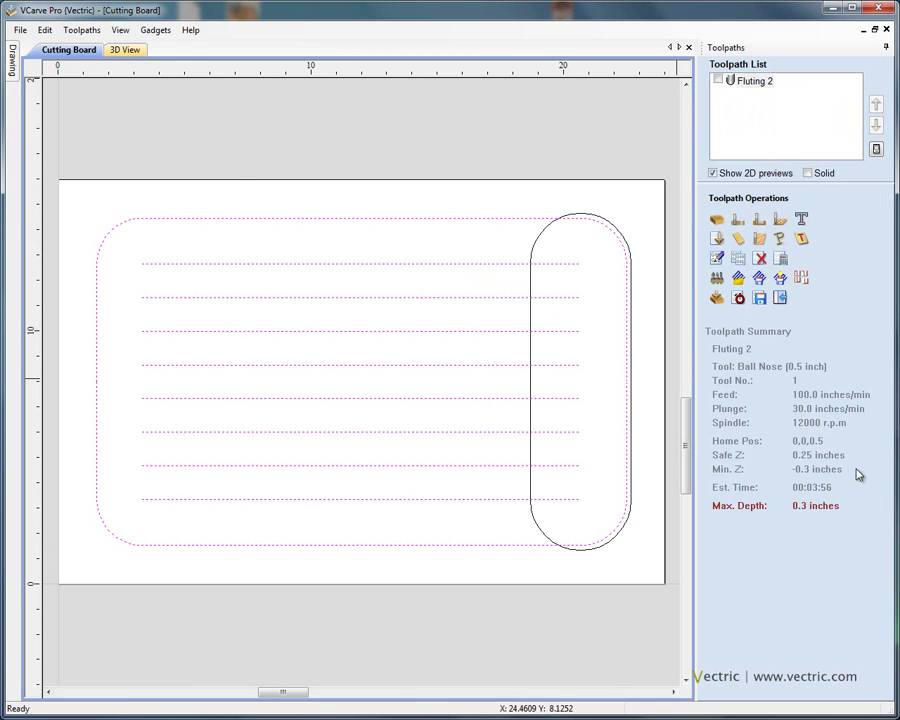
Start a pocket toolpath for the tall rounded slot outline, using the Ball Nose (0.5 inch) as its tool
click(538, 241)
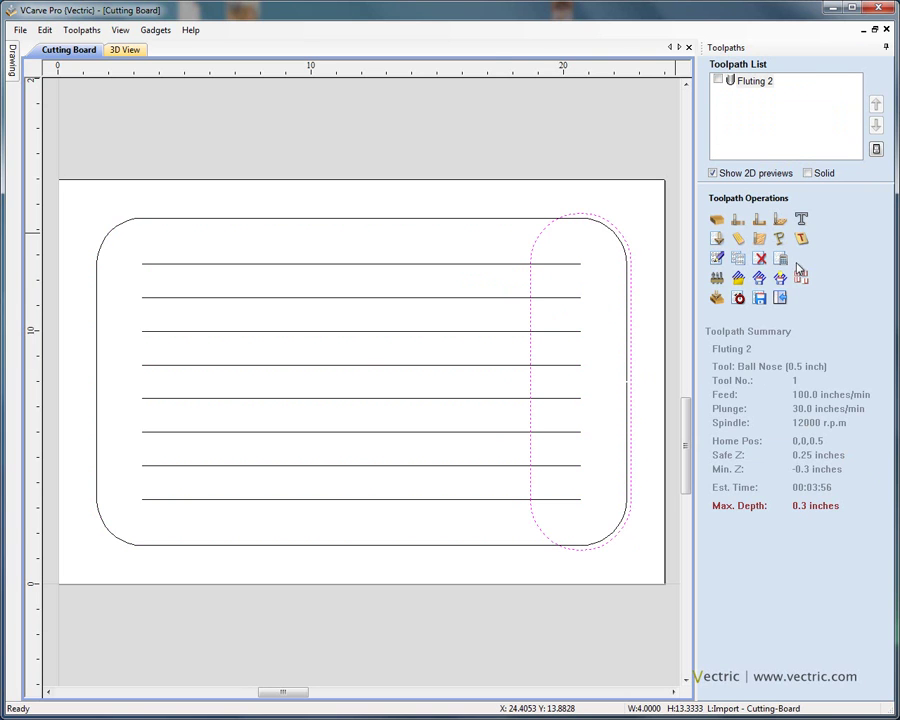
click(762, 228)
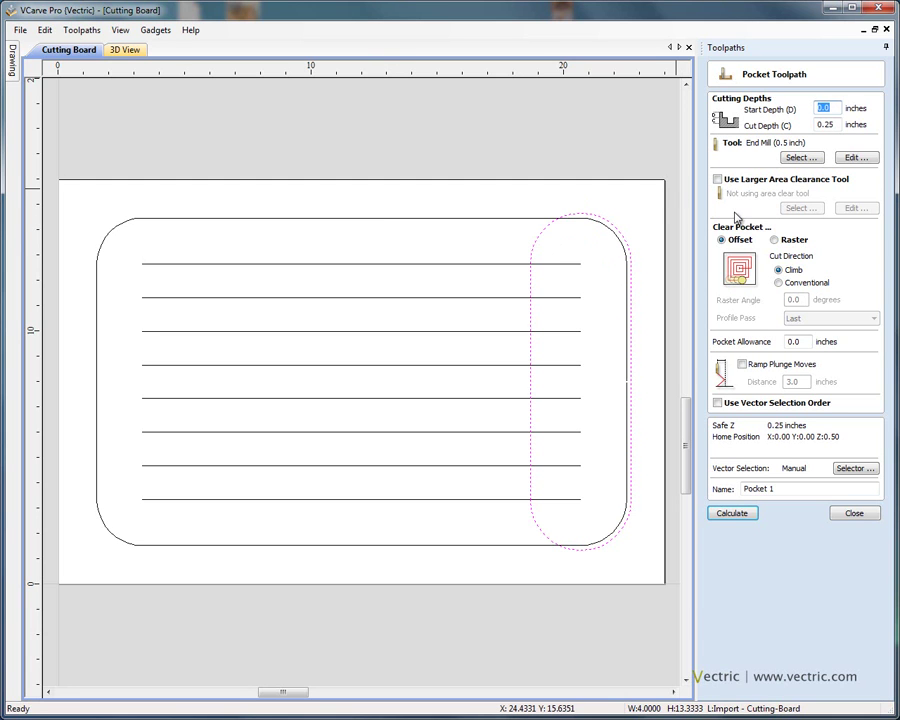
click(797, 158)
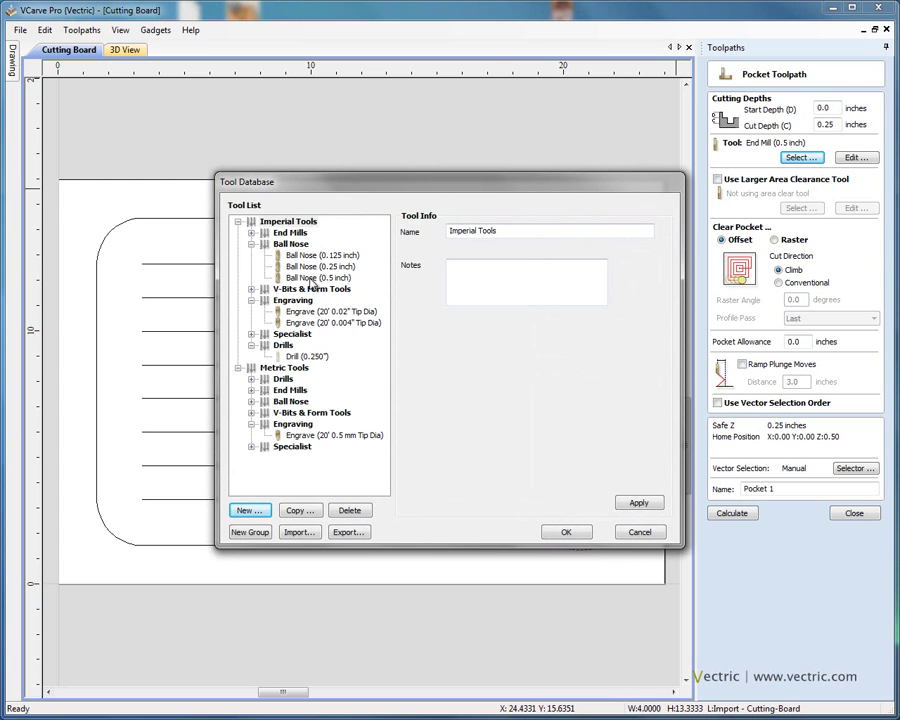
click(318, 277)
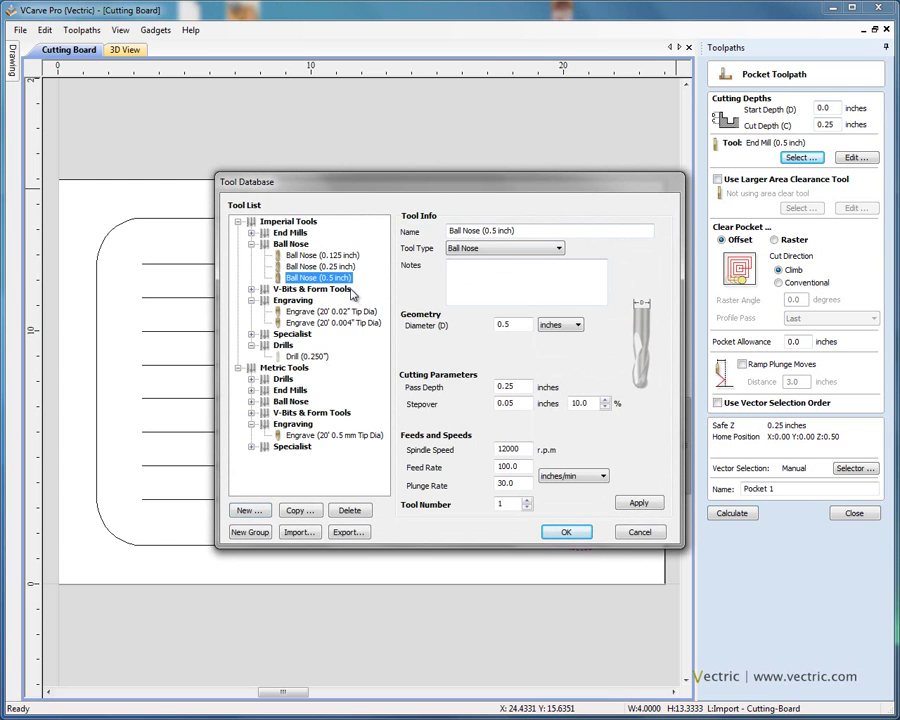
double_click(318, 277)
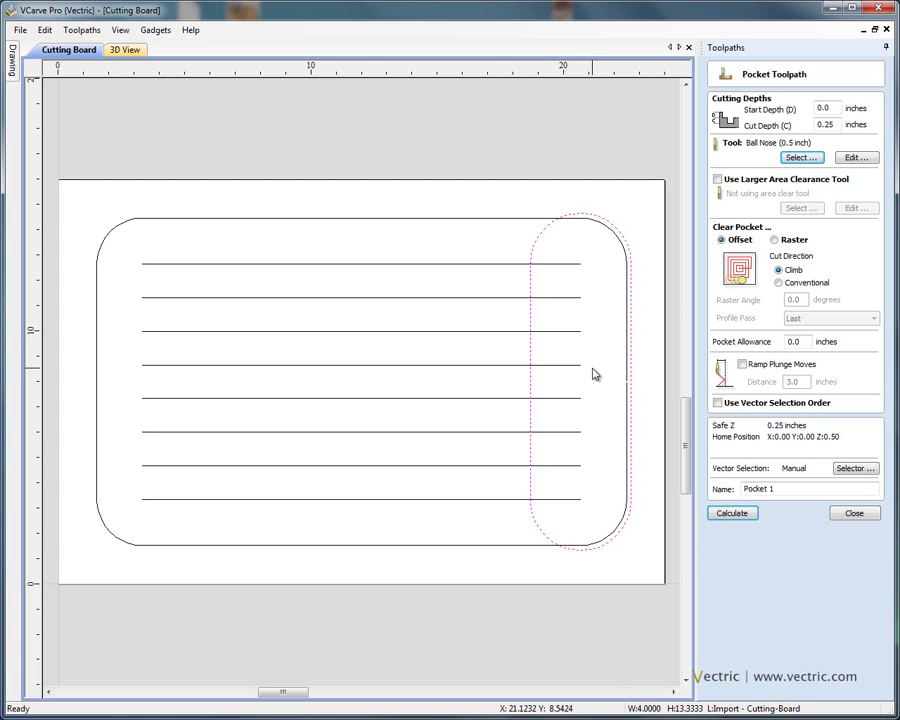
Enable a larger area clearance tool for the pocket and choose the End Mill (0.5 inch)
click(718, 180)
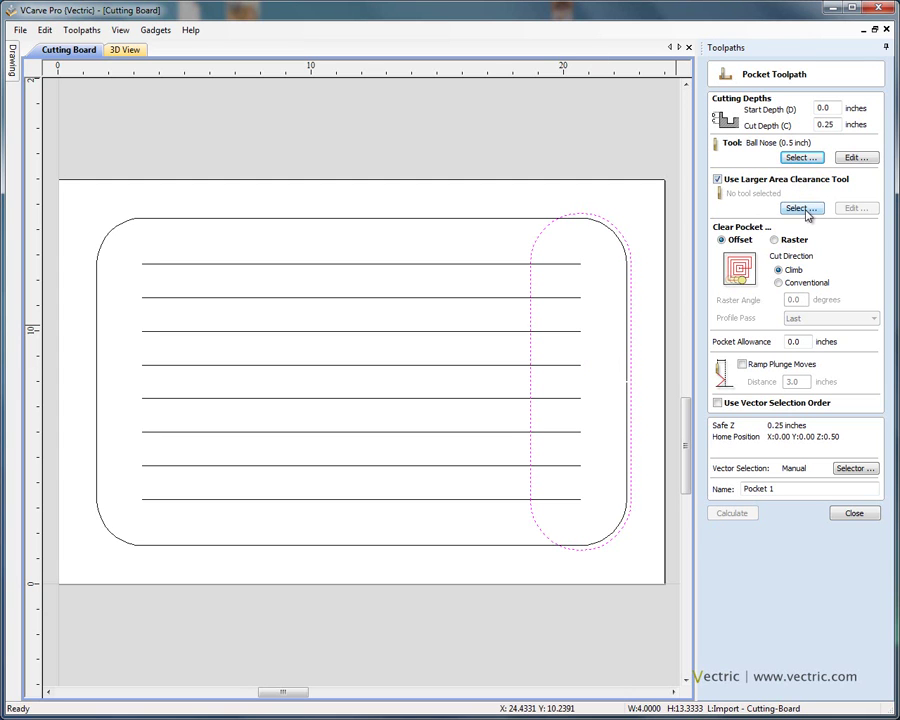
click(807, 209)
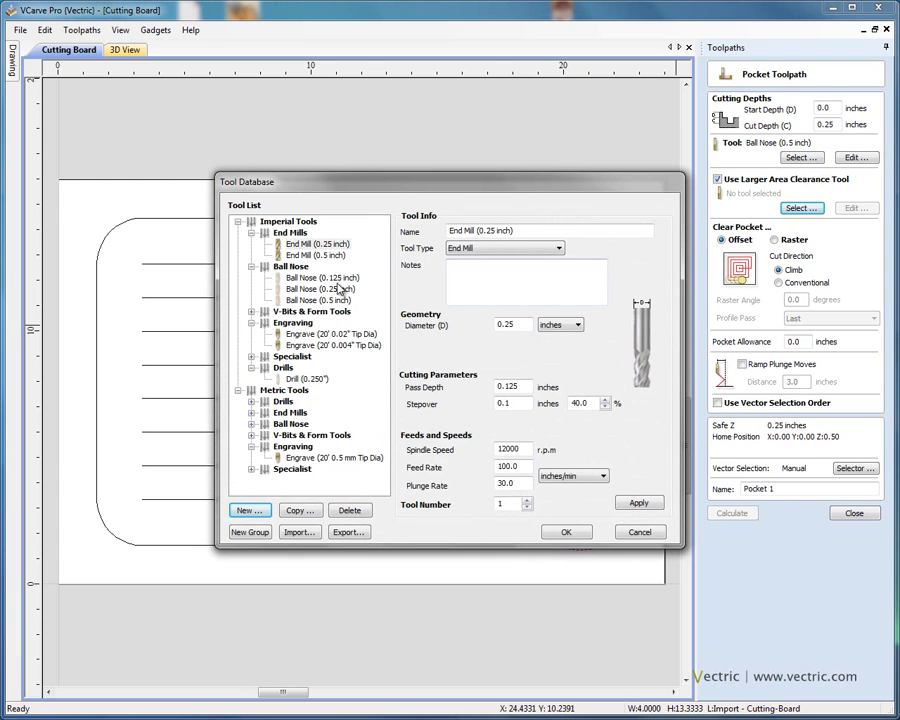
click(322, 256)
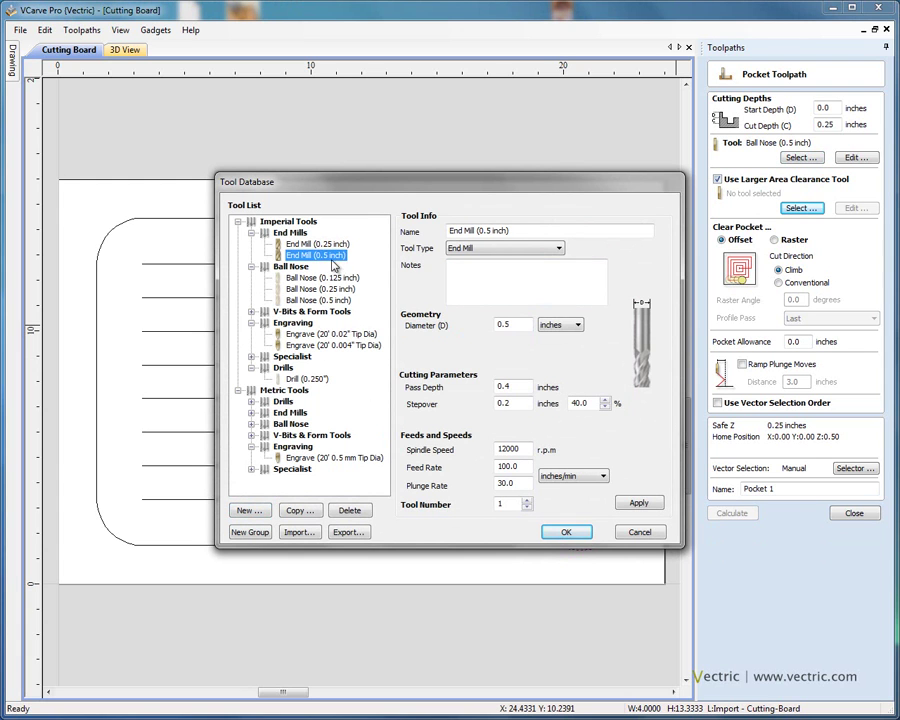
double_click(320, 256)
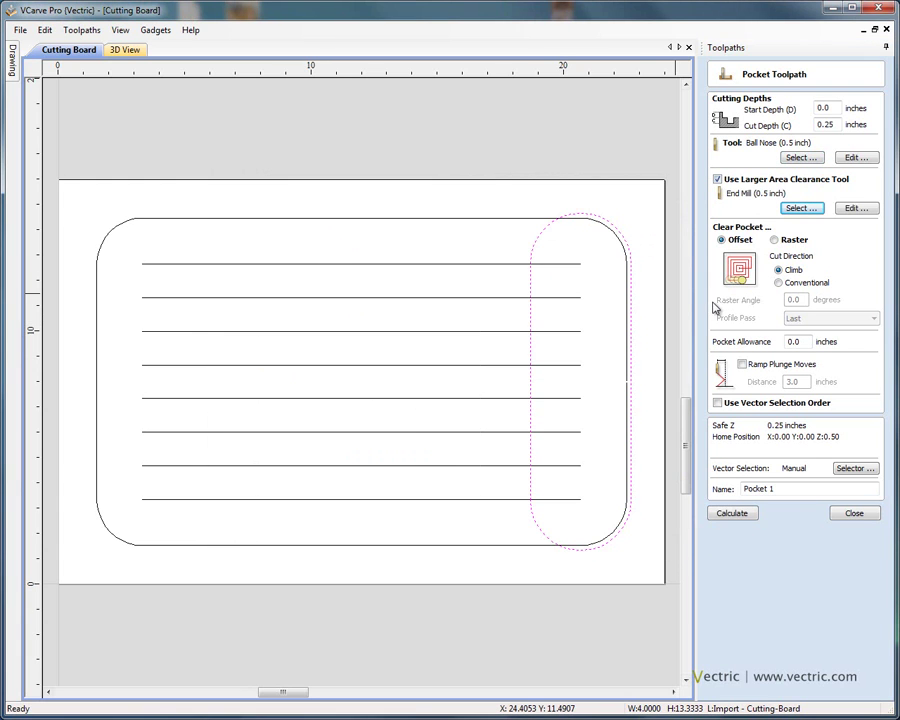
Set the pocket allowance to 0.02 inches and calculate the pocket toolpath
click(808, 342)
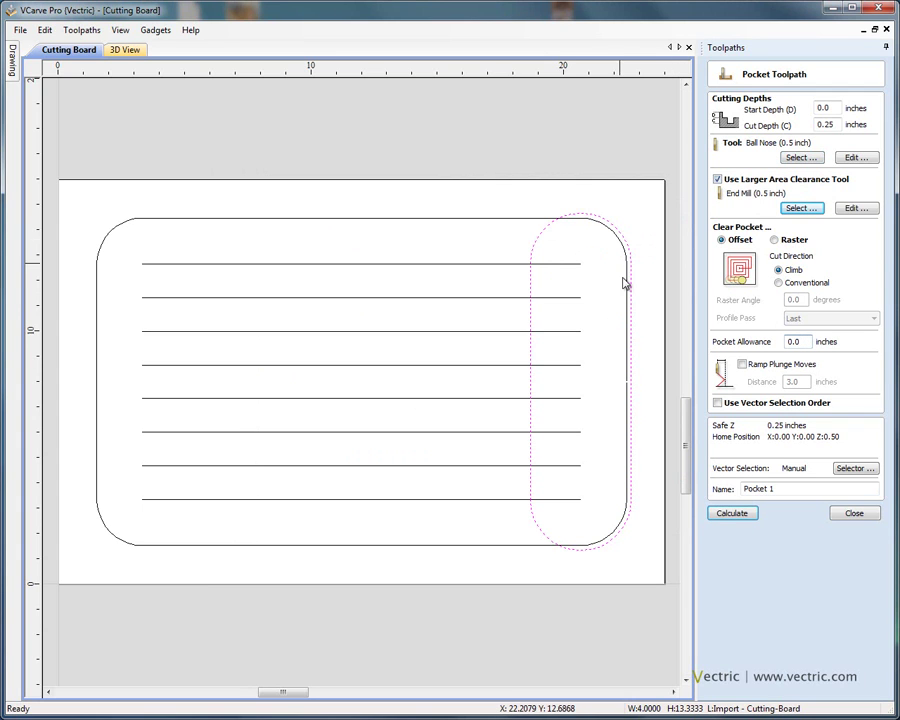
text(2)
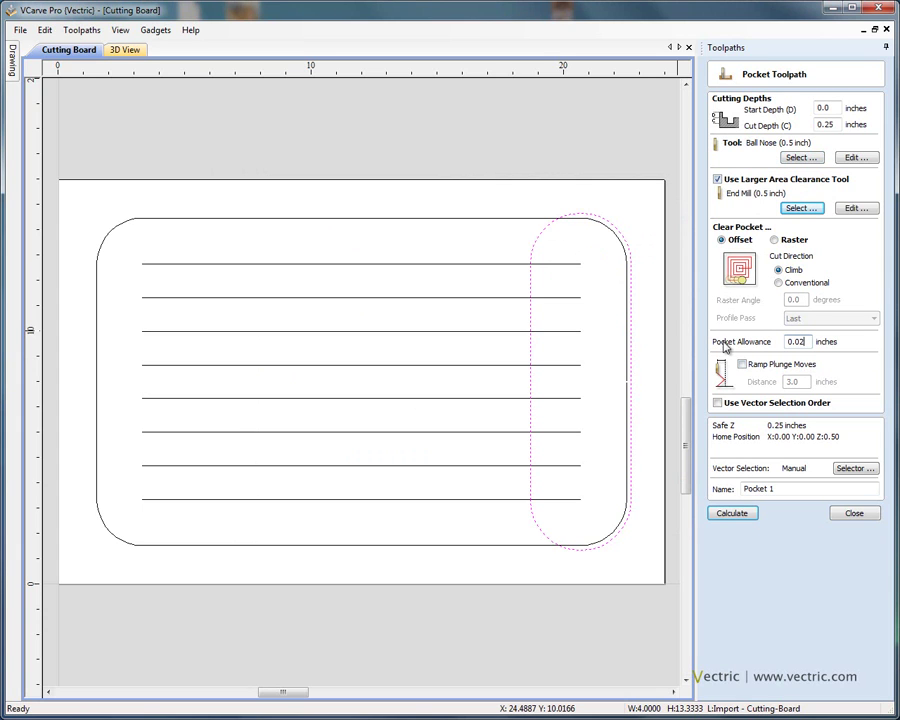
click(743, 514)
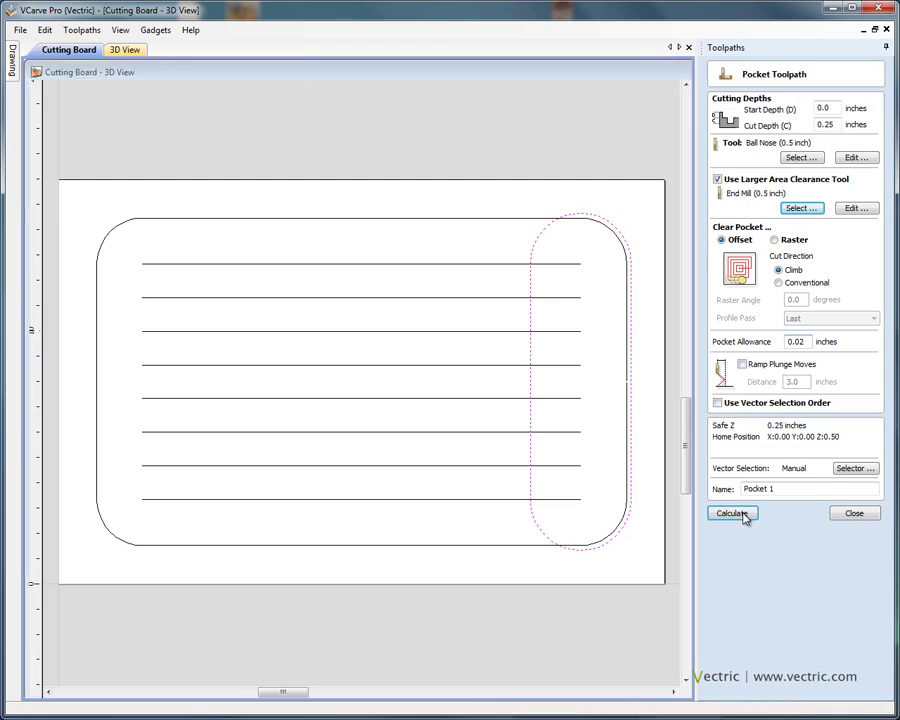
Hide the ball nose pocket pass, preview only the Pocket 1 clearance toolpath, and inspect the cleared area
scroll(466, 330, up, 5)
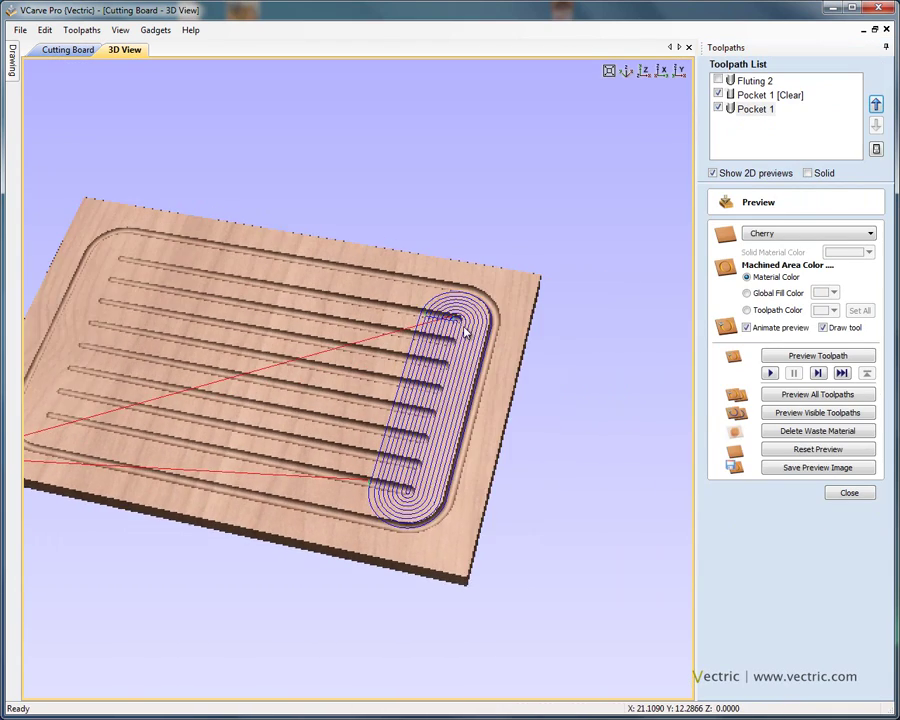
click(718, 108)
click(752, 96)
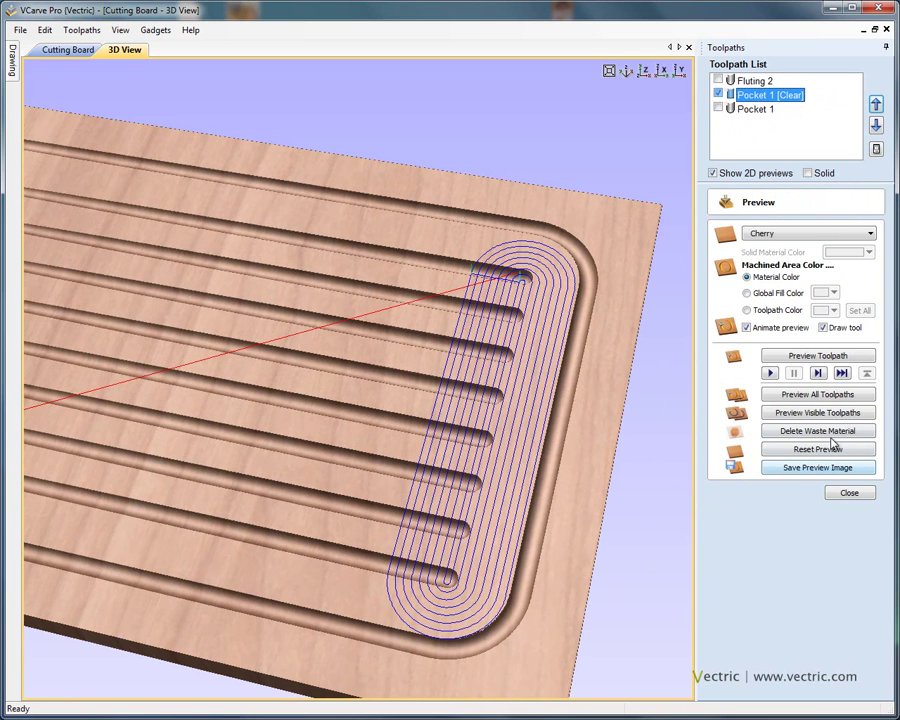
click(817, 358)
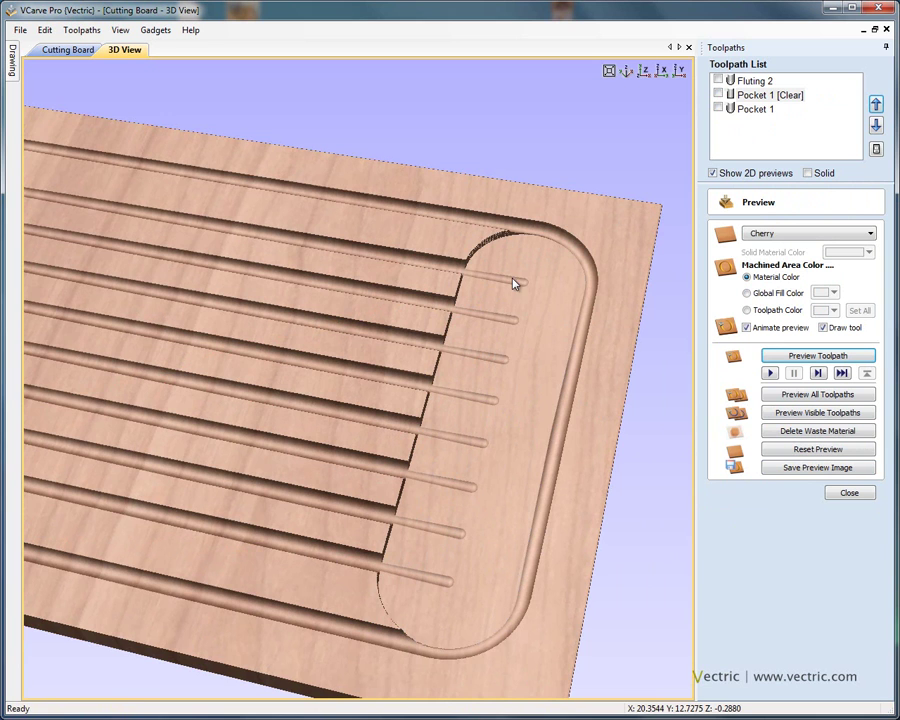
drag(508, 402, 512, 474)
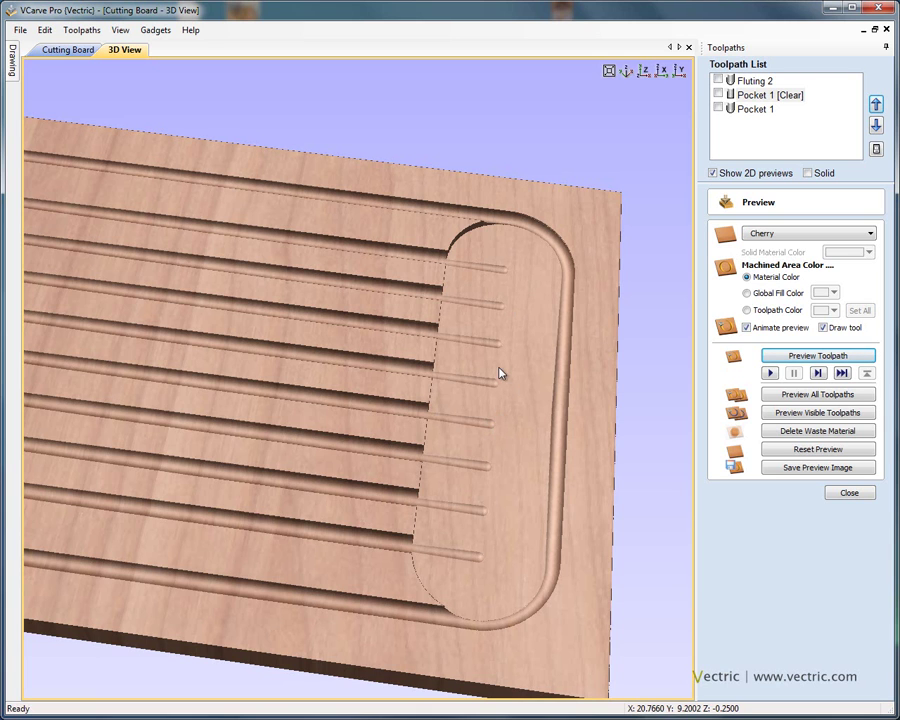
Set the pocket's cut depth to 0.3 inches and recalculate its toolpaths
double_click(757, 94)
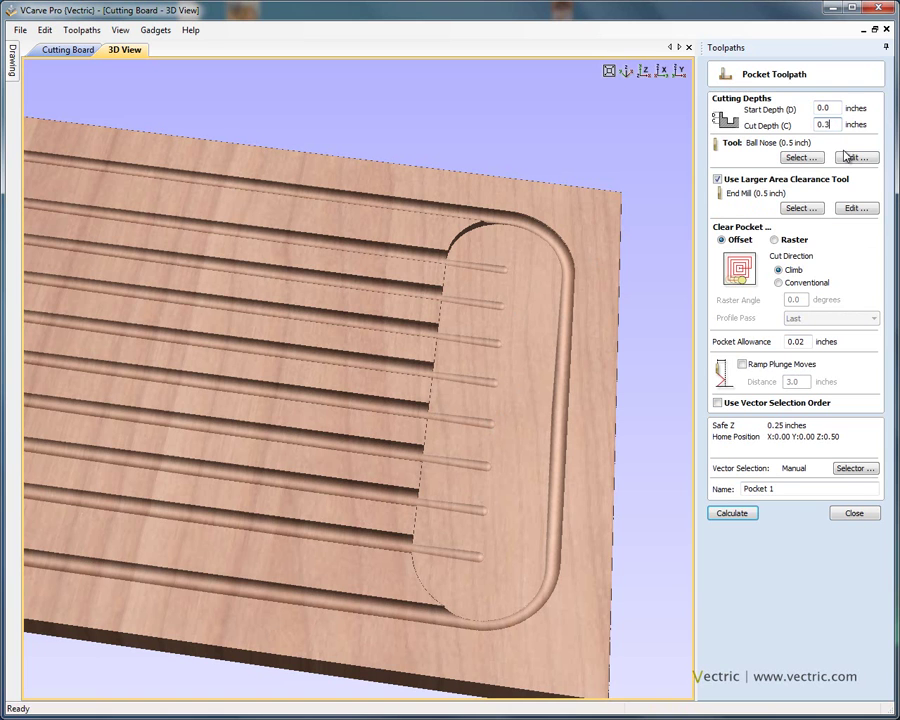
click(727, 514)
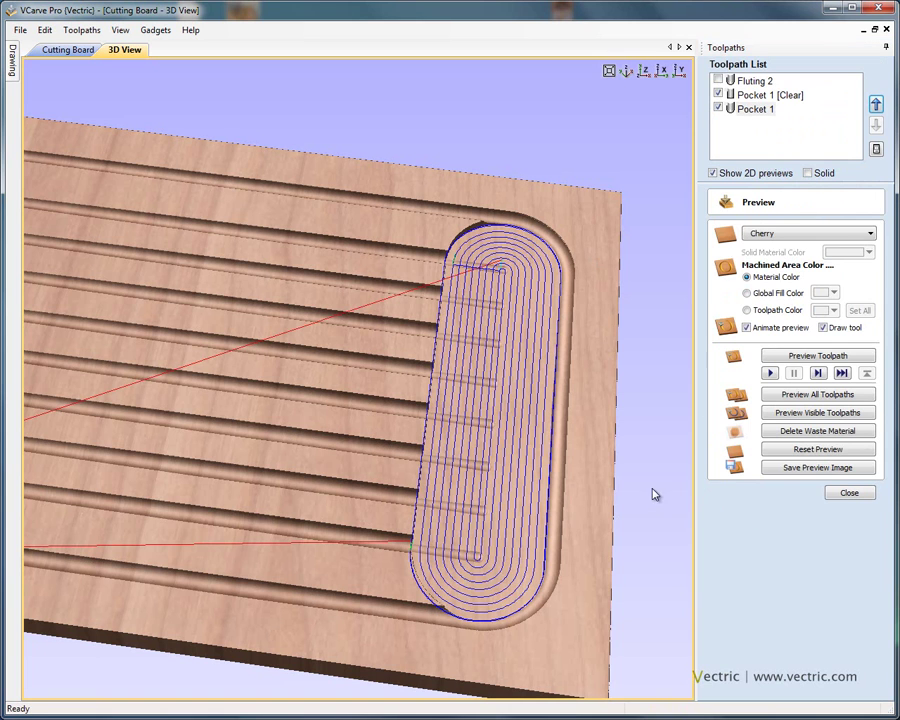
Preview the recalculated Pocket 1 clearance pass and the ball nose pass, and inspect the finished cutting board from several angles
click(762, 94)
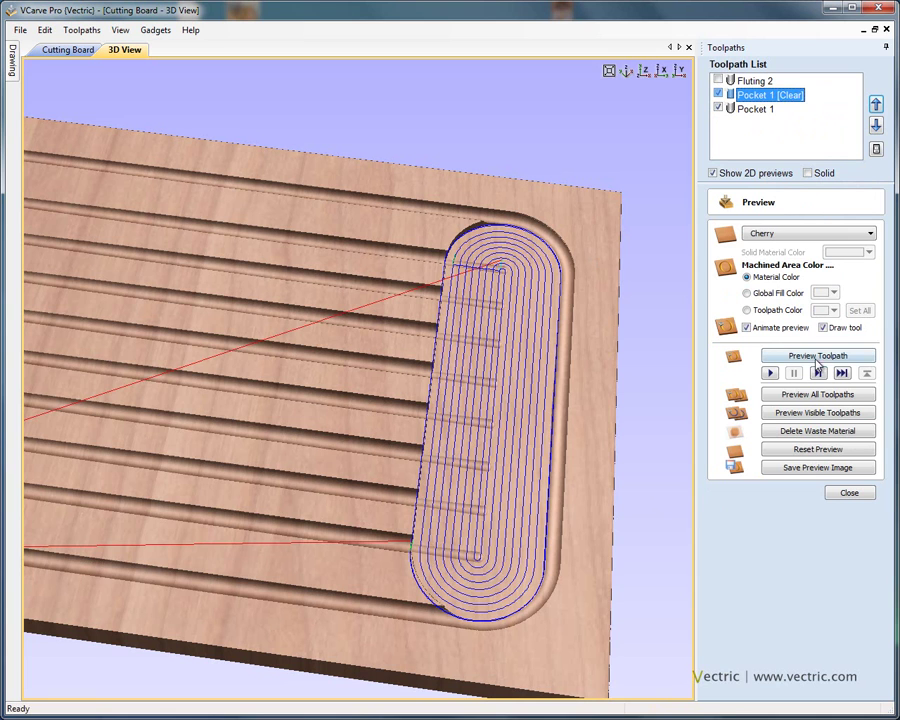
click(817, 359)
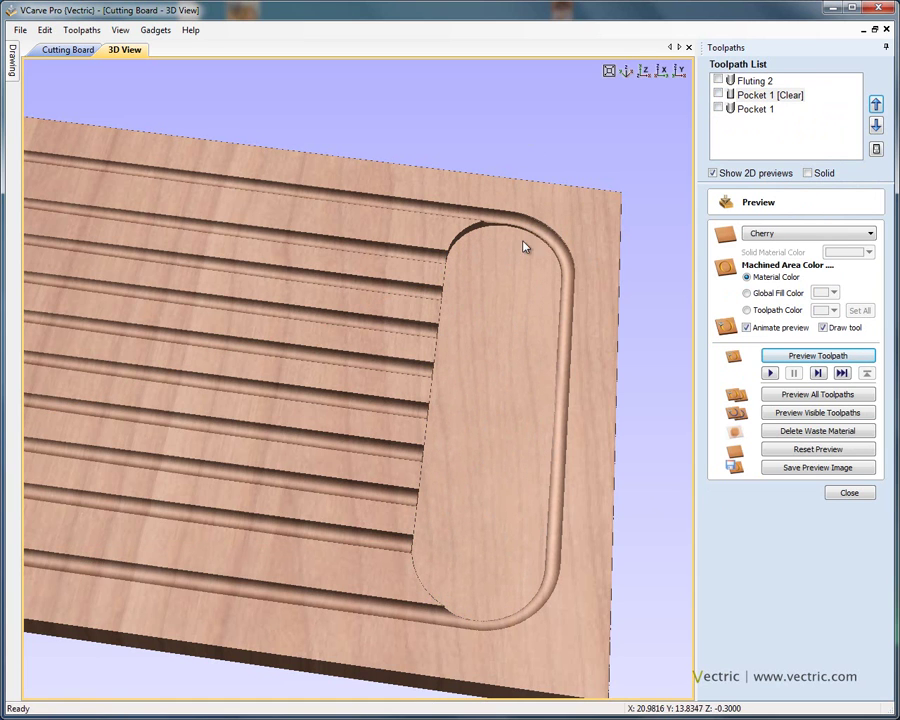
click(757, 111)
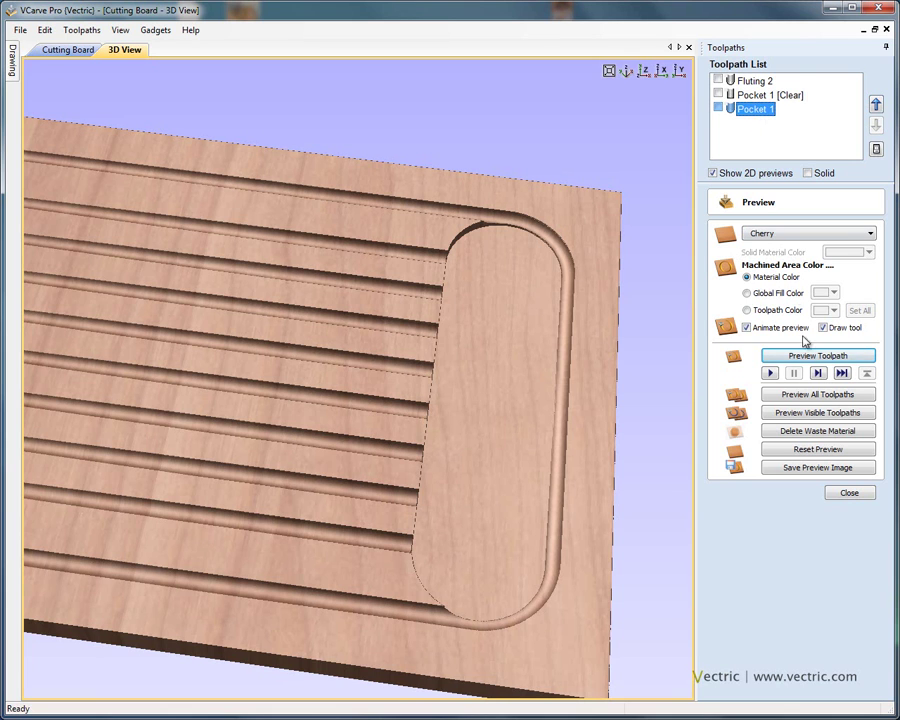
click(811, 358)
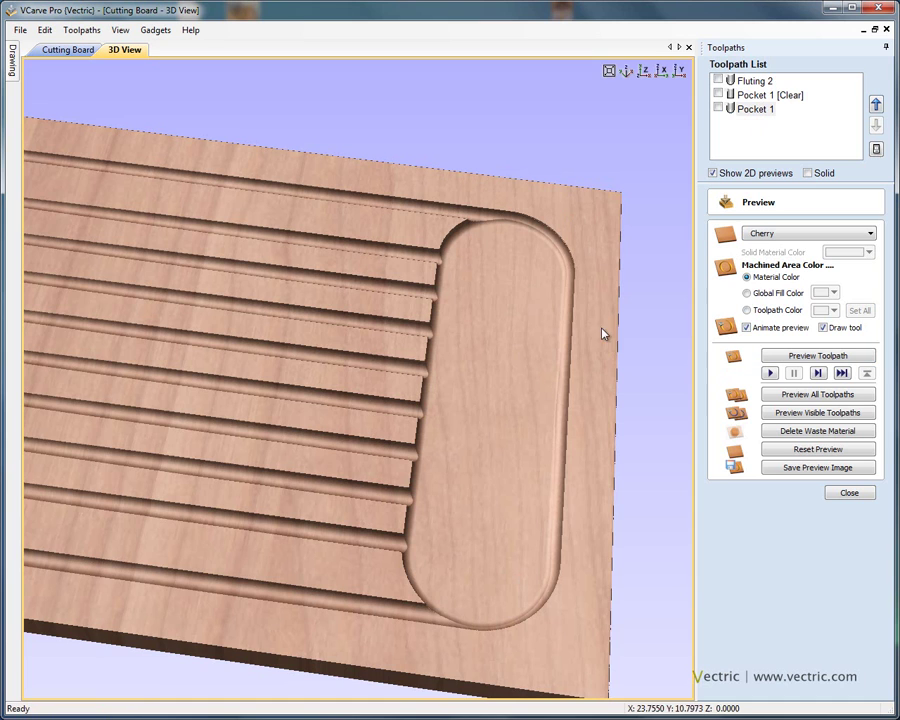
drag(451, 604, 427, 265)
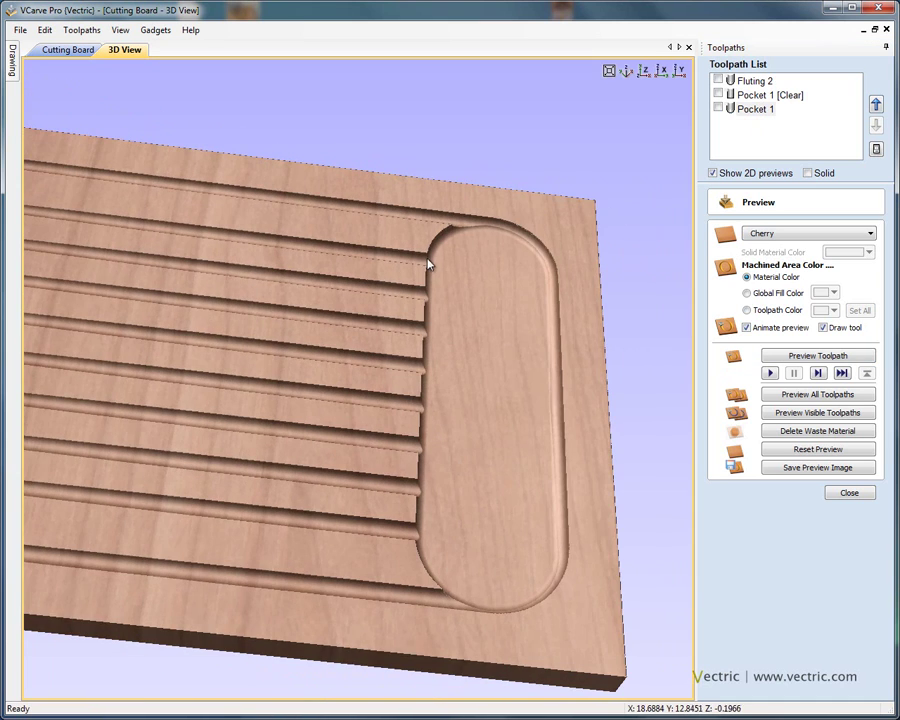
drag(482, 265, 514, 362)
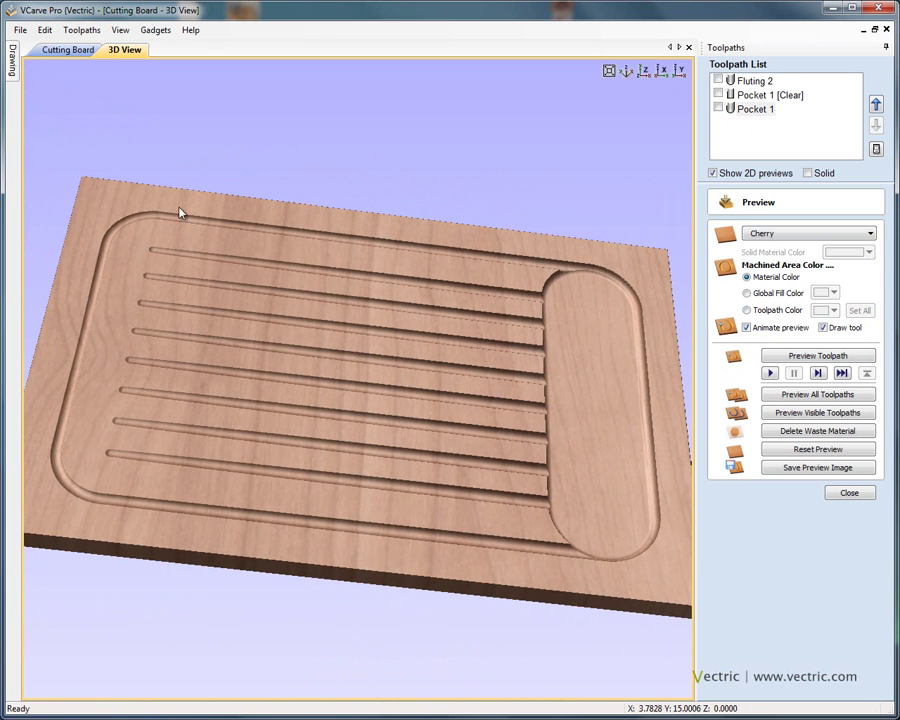
drag(527, 411, 639, 426)
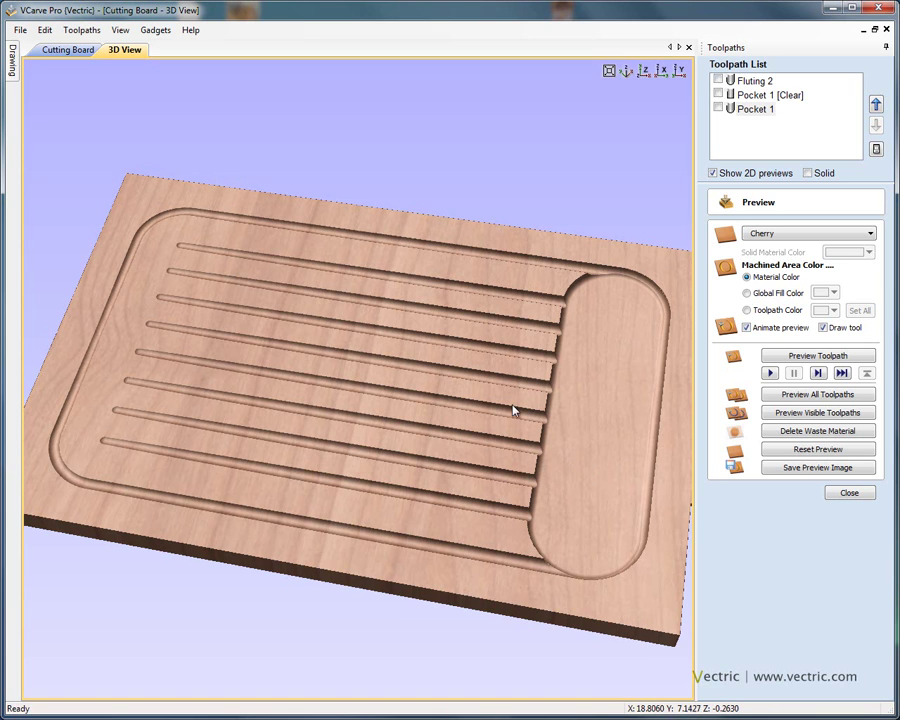
Close the Cutting Board file without saving its changes and open the recent file Decorative-Flute.crv
click(22, 30)
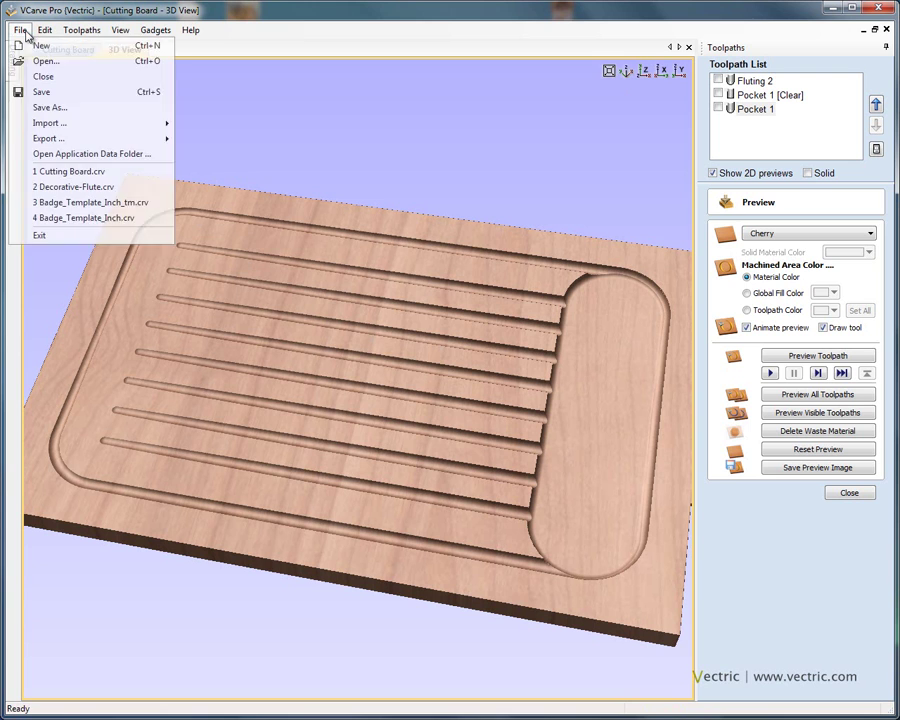
click(60, 79)
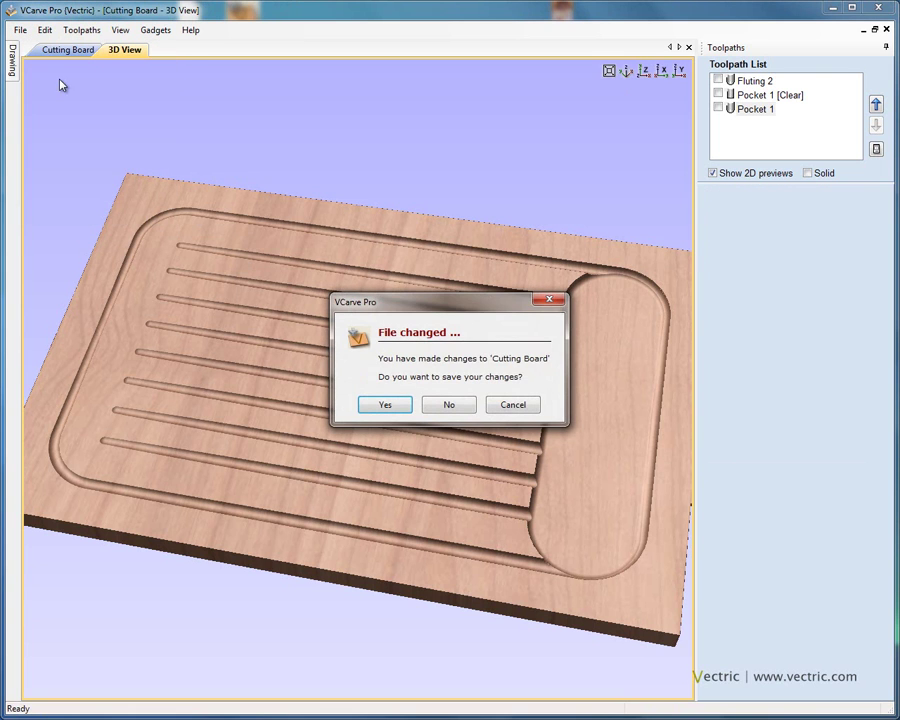
click(449, 405)
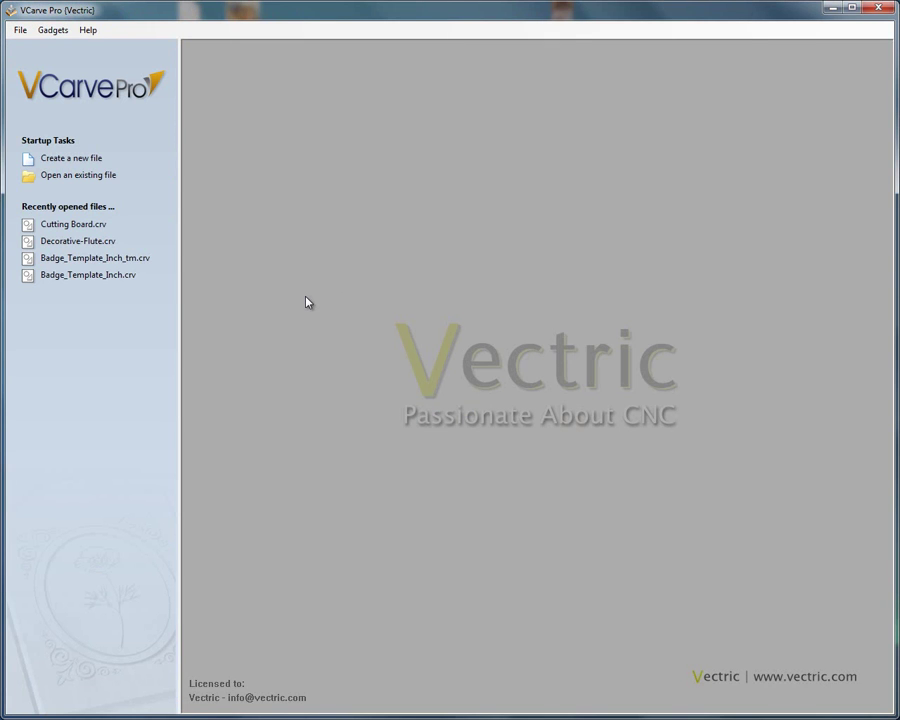
click(101, 246)
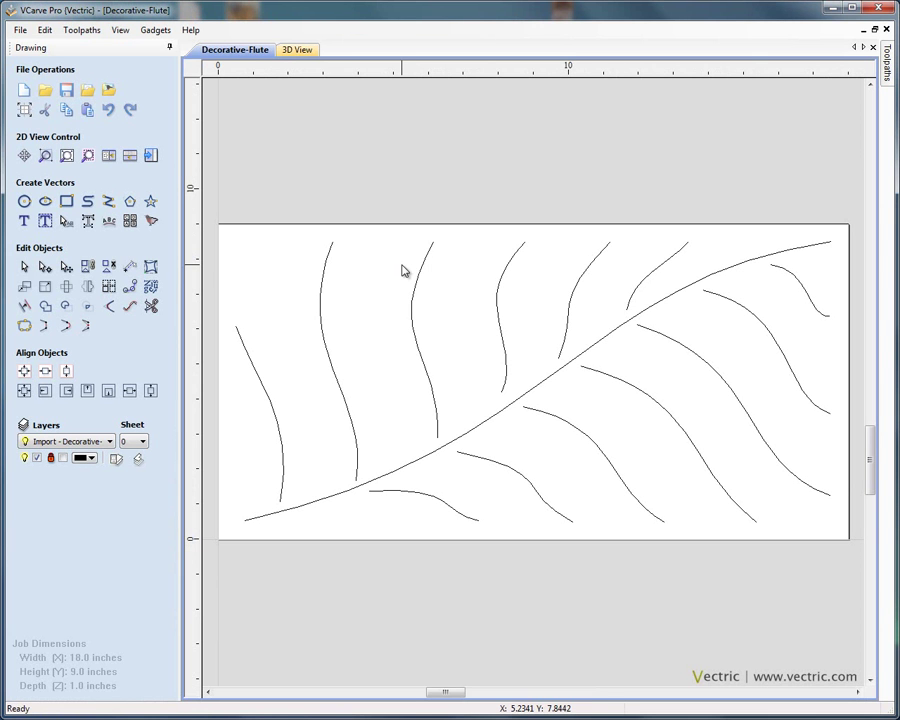
Examine the open curved vectors of the leaf design, checking start points and curve shapes in node editing
click(269, 404)
click(343, 396)
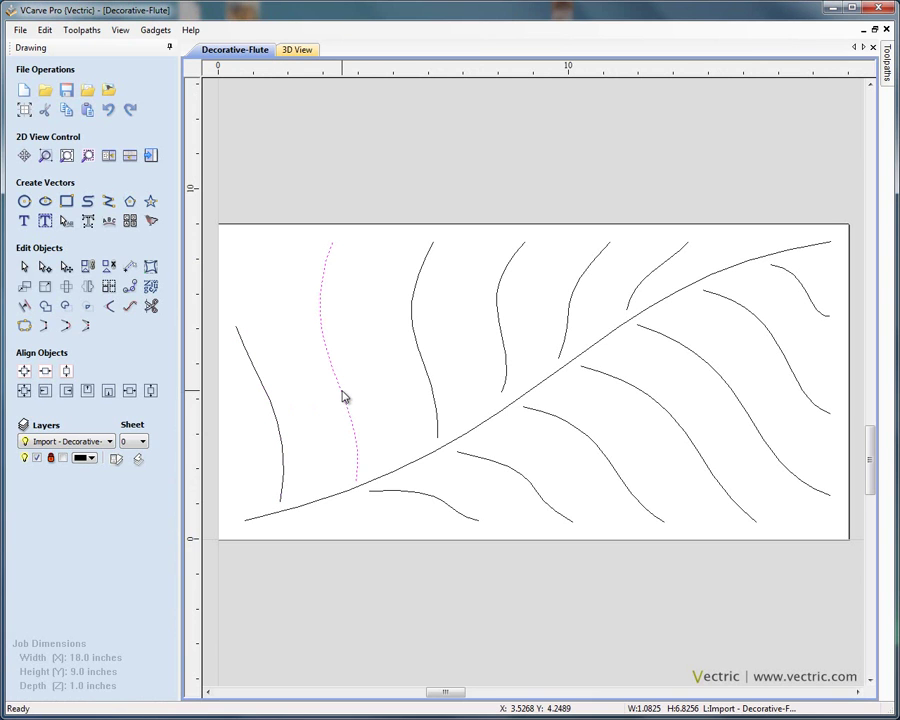
click(66, 266)
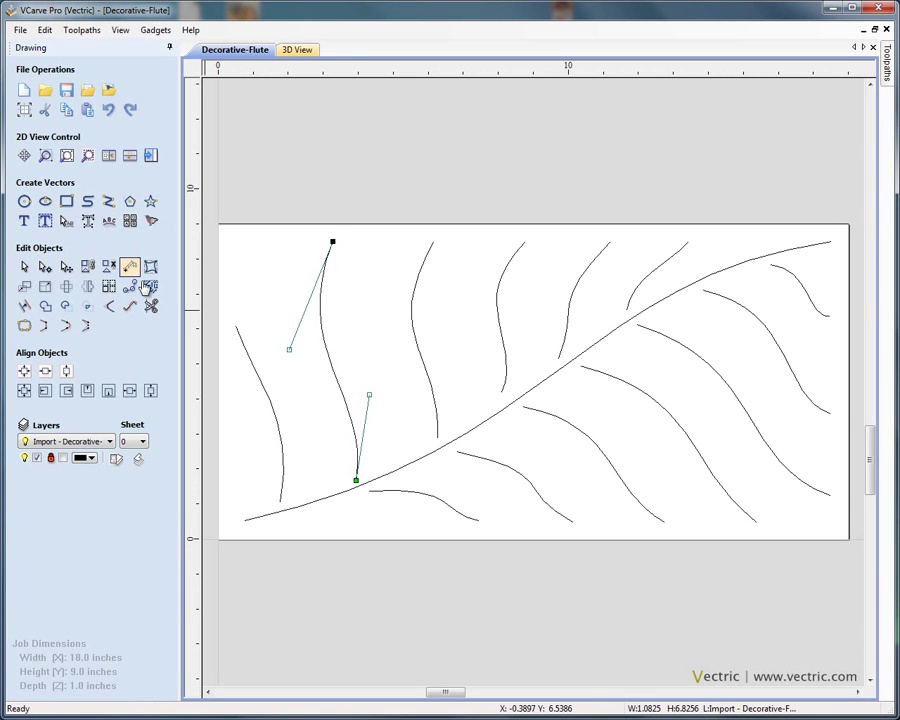
click(498, 308)
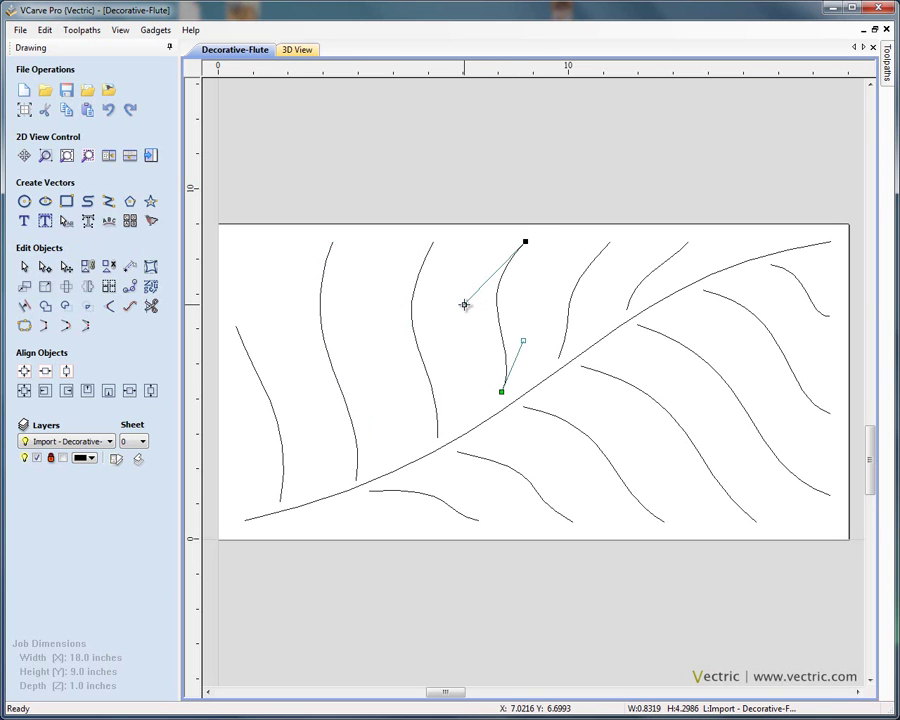
click(534, 284)
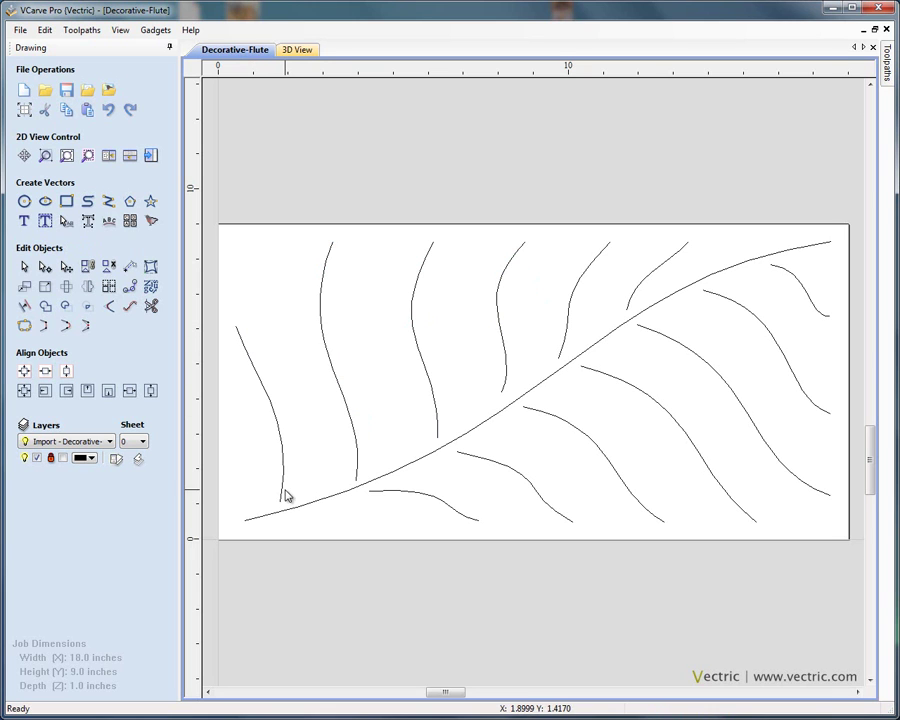
click(253, 364)
click(331, 364)
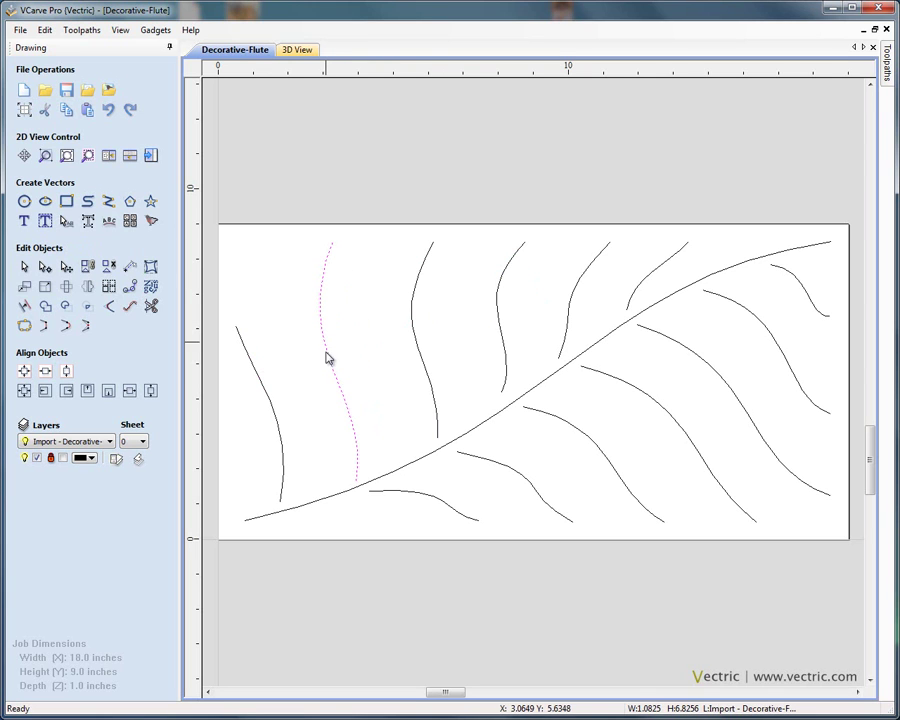
Switch to the toolpath commands and set the material thickness and a 0.1 inch rapid clearance in the material setup
click(153, 158)
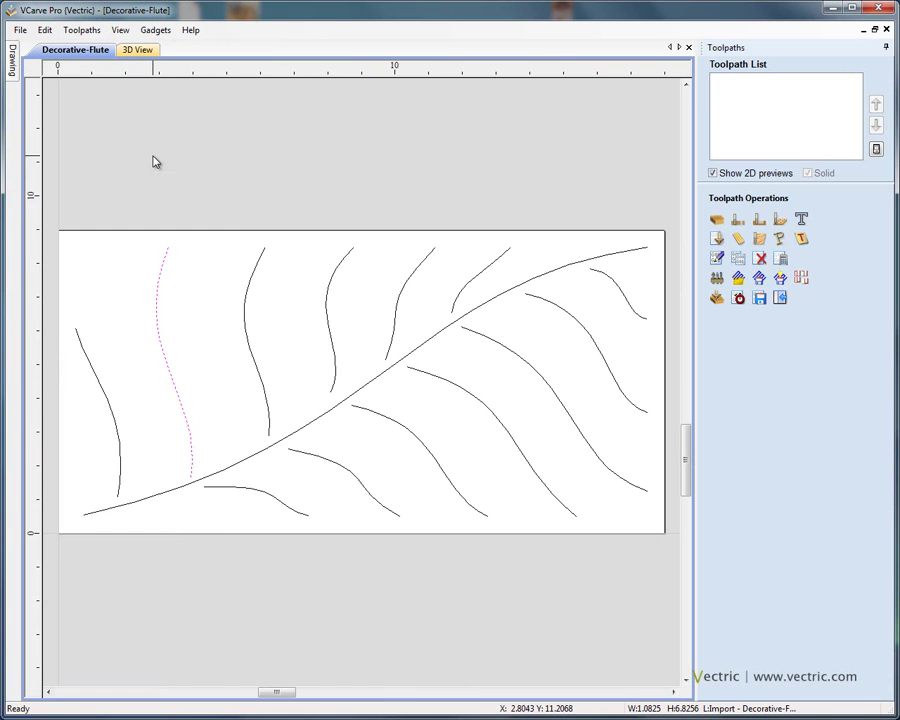
click(717, 218)
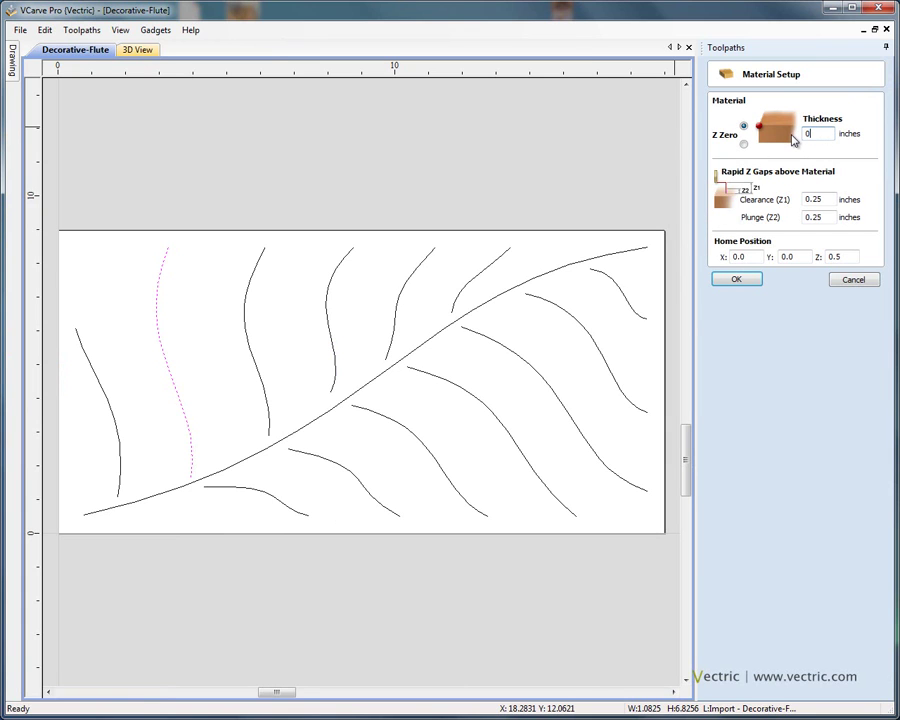
click(824, 203)
click(738, 279)
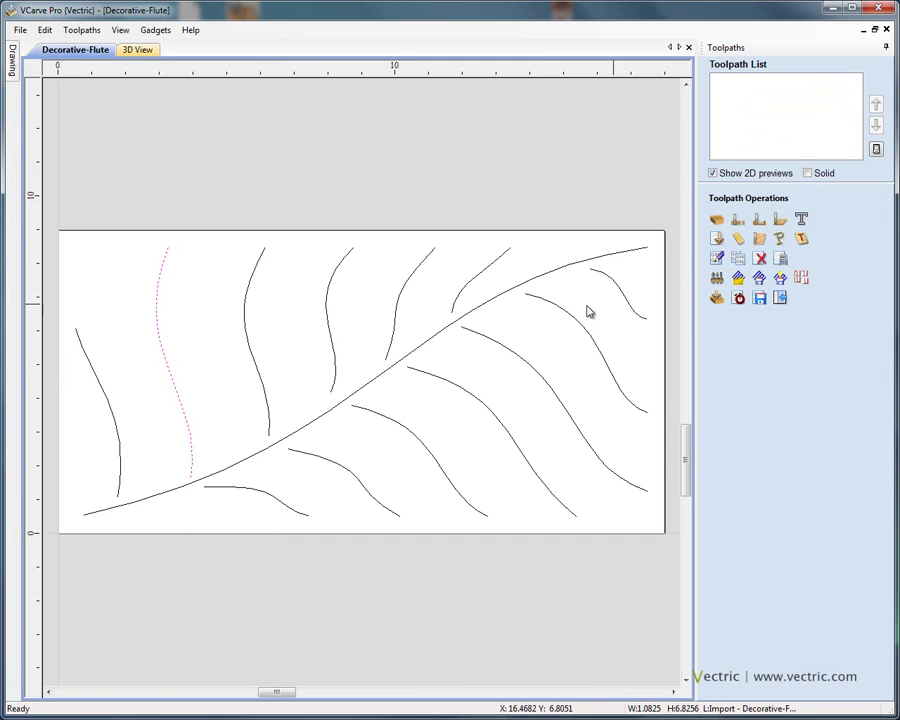
Select all the leaf vectors and start a fluting toolpath with a flute depth of 0.2 inches
click(249, 221)
drag(56, 208, 663, 575)
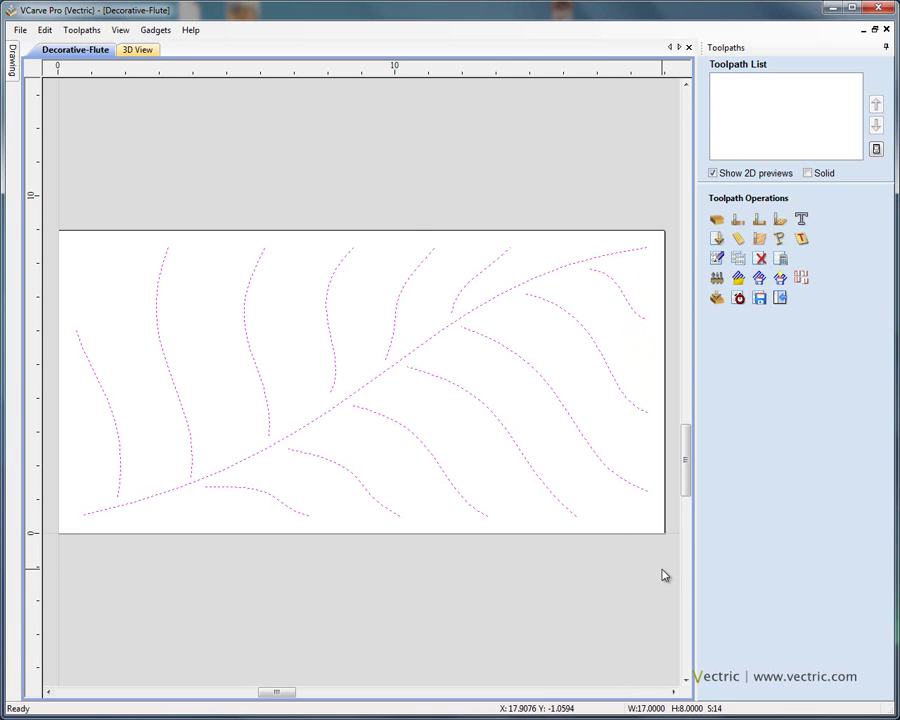
click(738, 239)
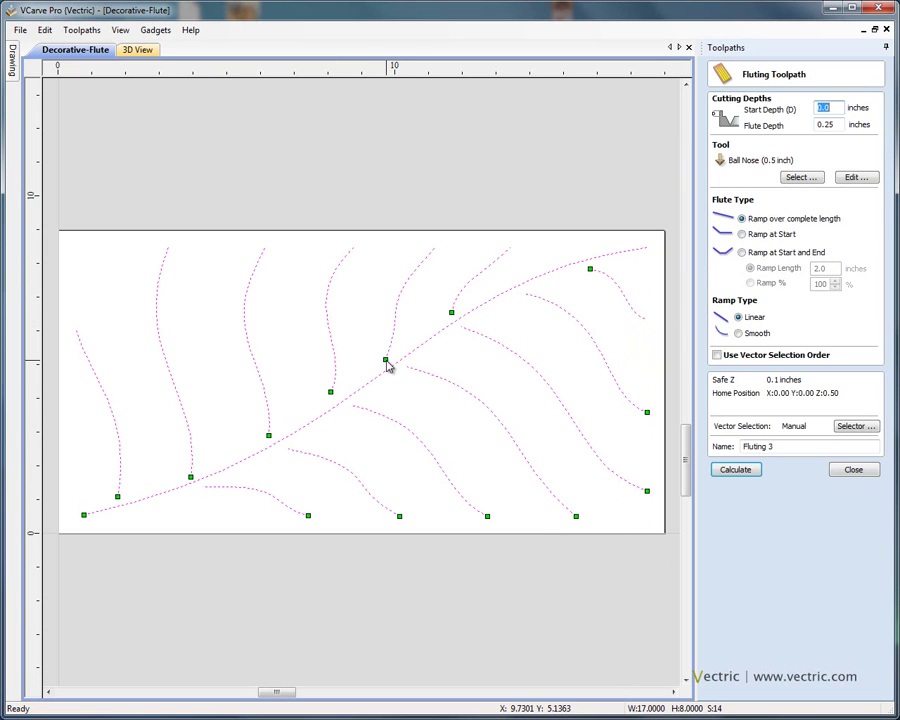
click(837, 126)
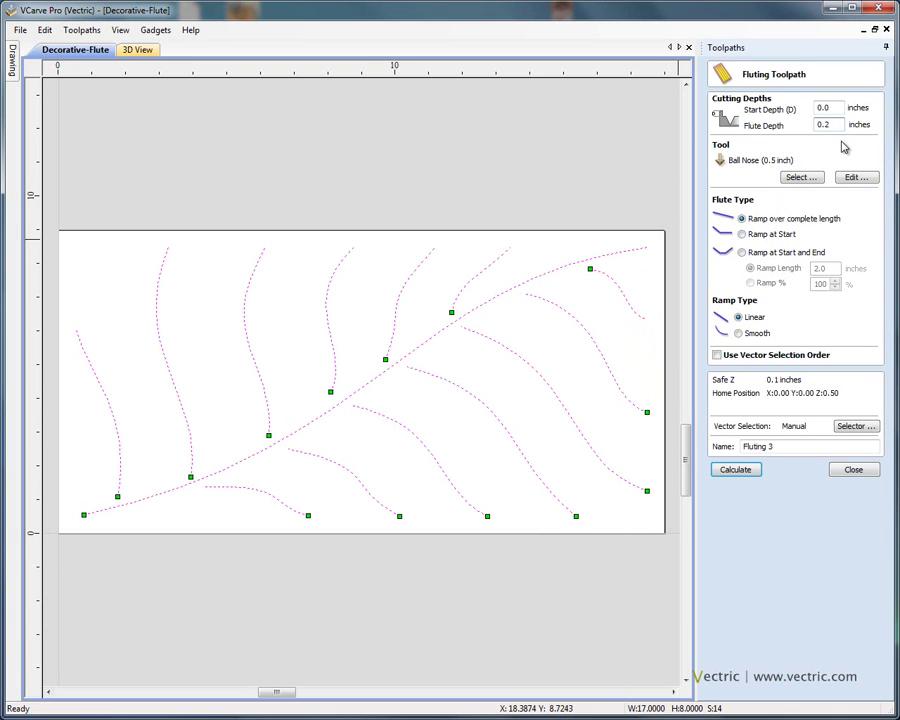
Choose the imperial V-Bit (90 deg 0.5") from the tool database as the fluting tool
click(801, 177)
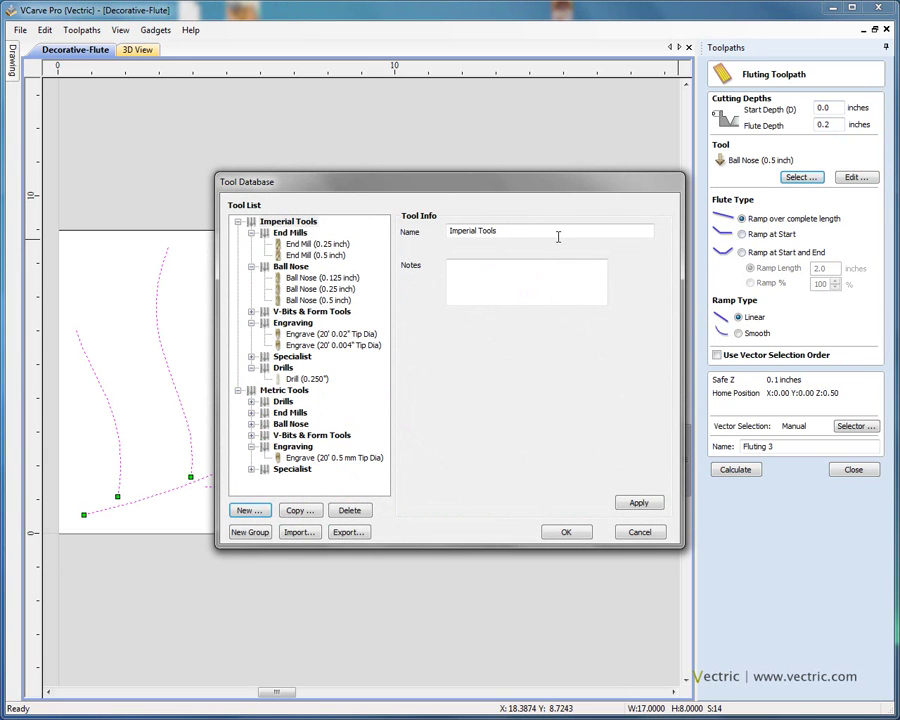
click(251, 233)
click(251, 244)
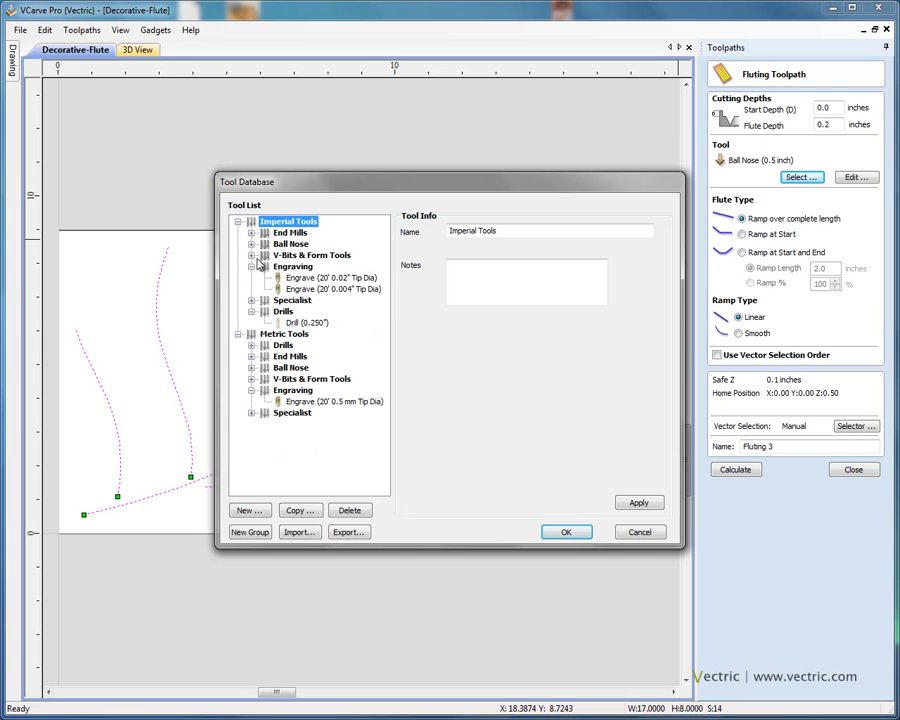
click(251, 267)
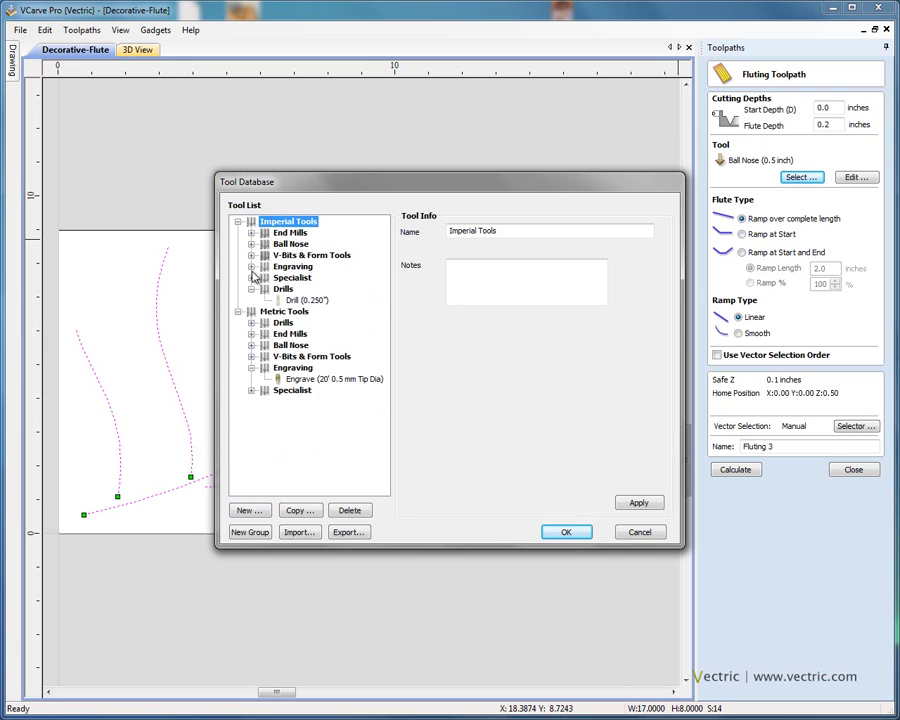
click(252, 255)
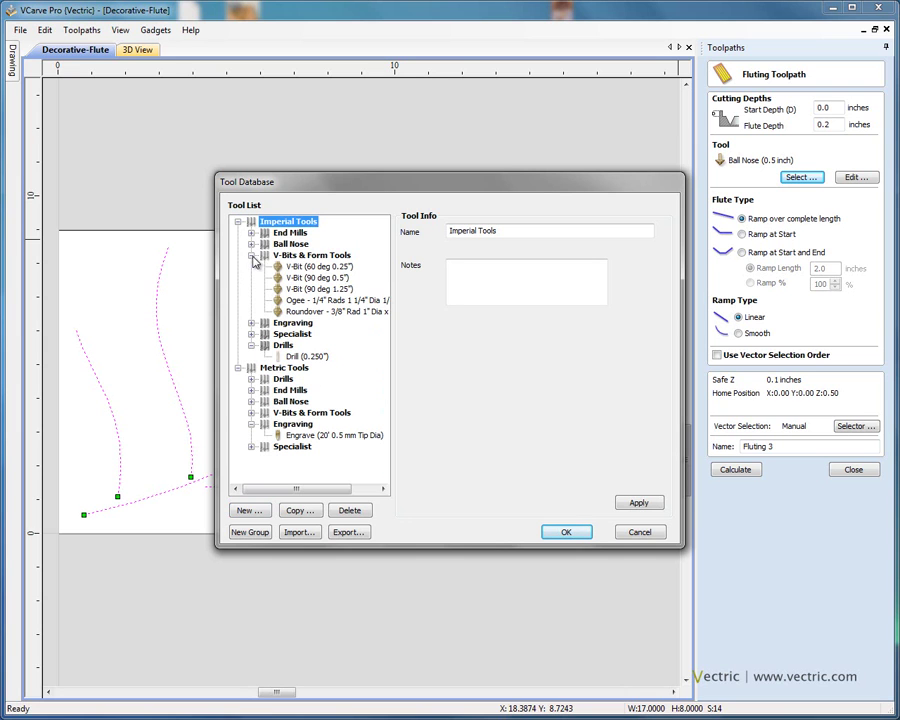
click(316, 278)
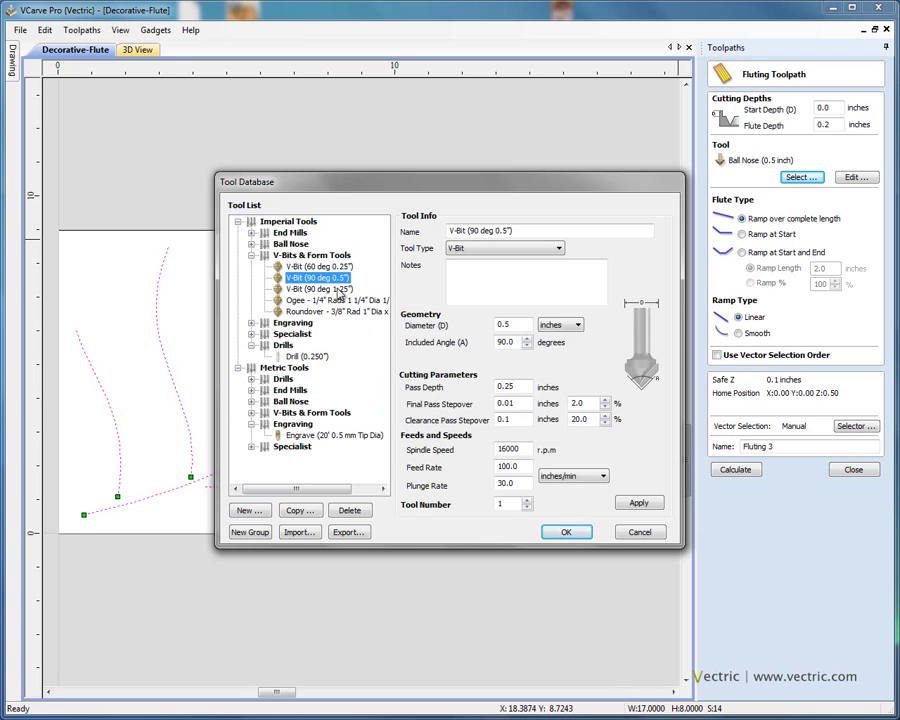
double_click(322, 282)
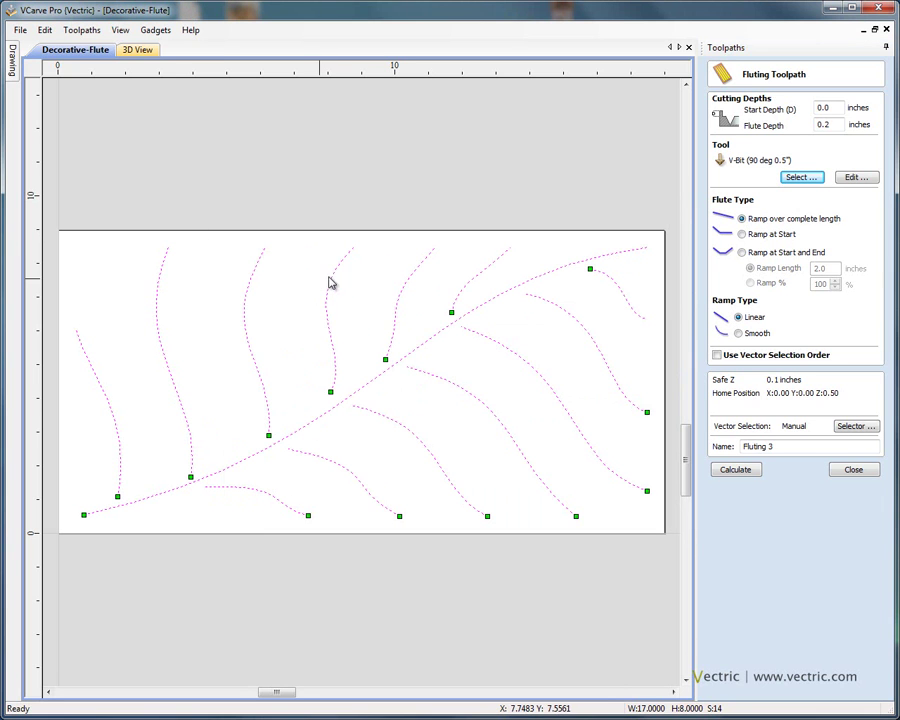
Set the flutes to ramp at start and end over 50% with a smooth ramp type, and calculate the toolpath
click(742, 253)
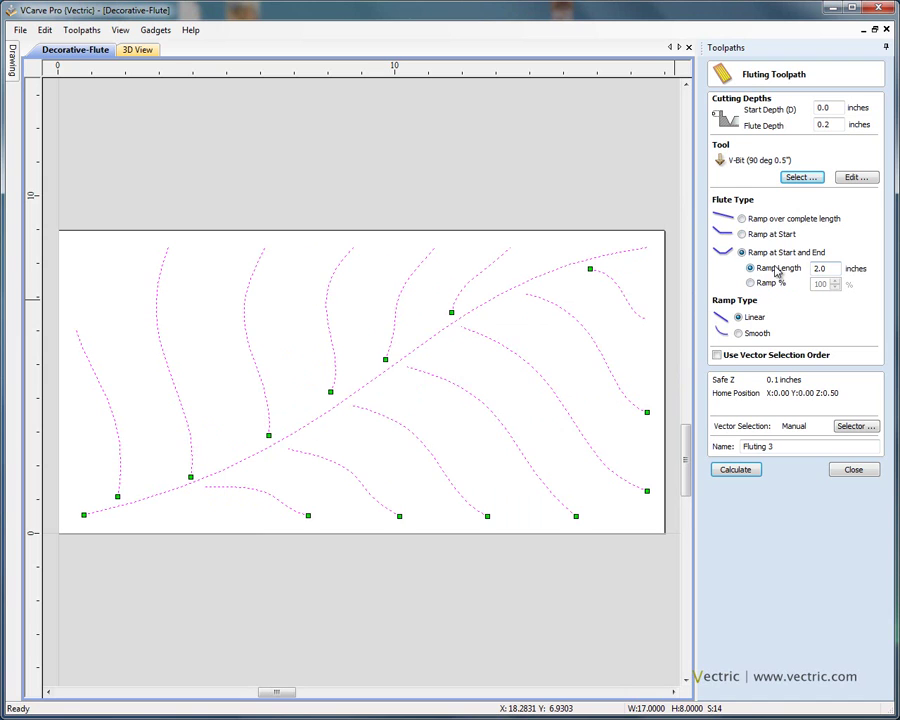
click(751, 284)
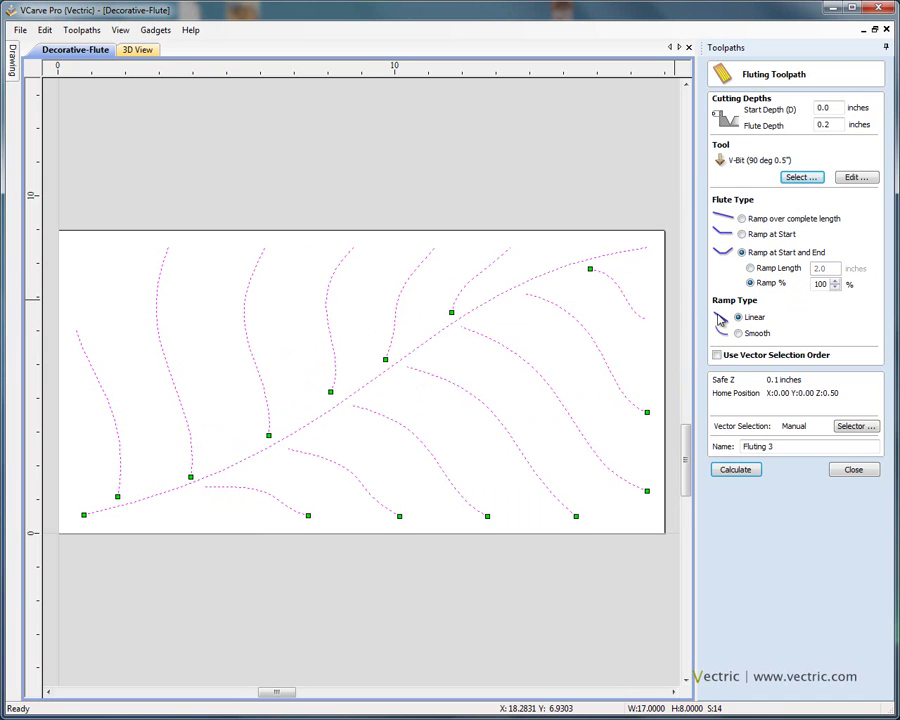
click(751, 269)
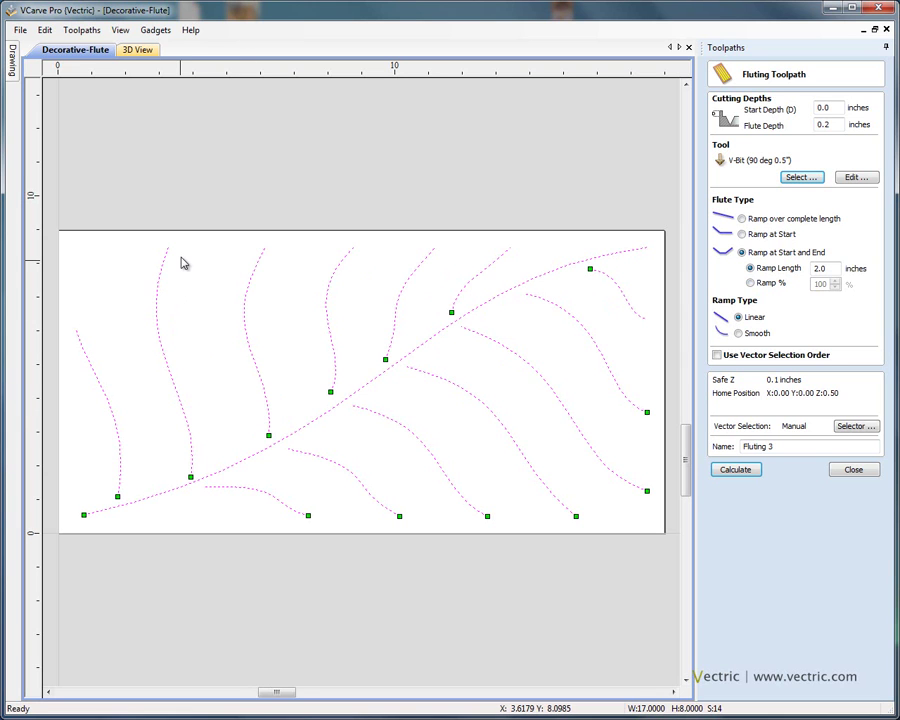
click(750, 284)
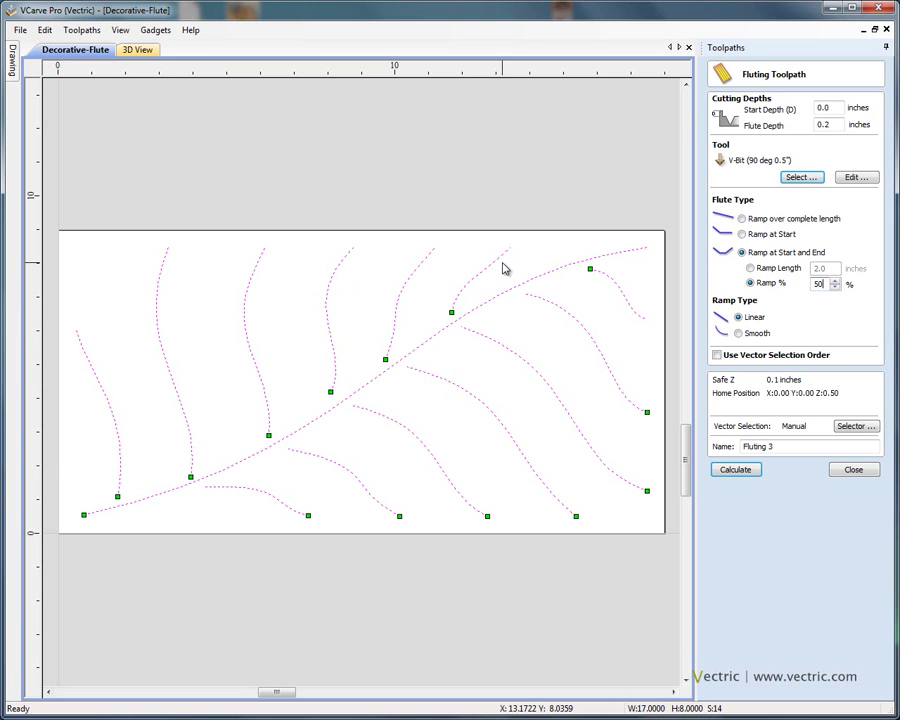
click(739, 334)
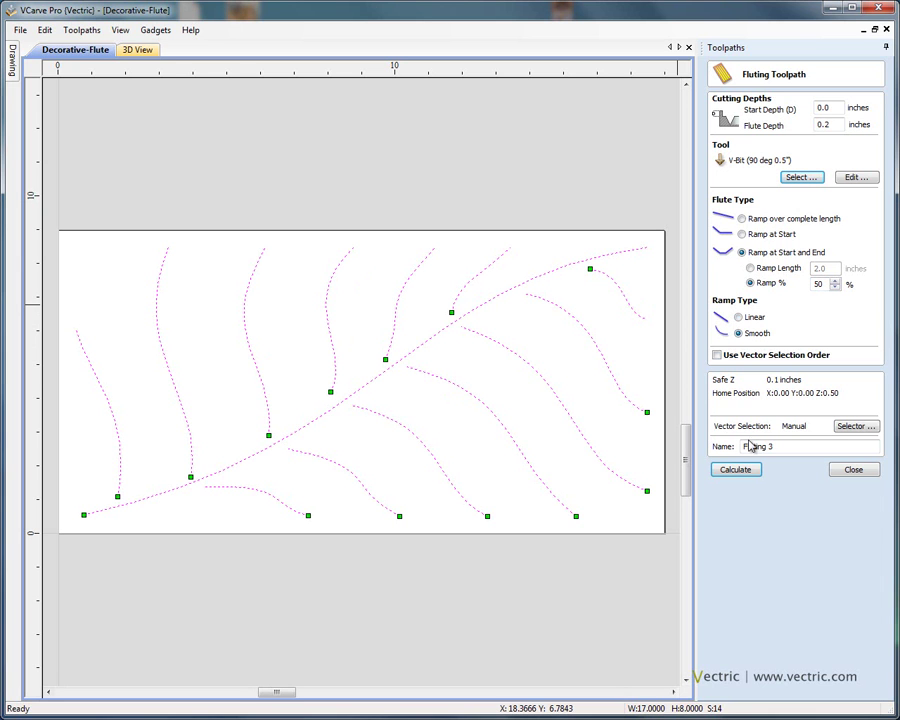
click(737, 470)
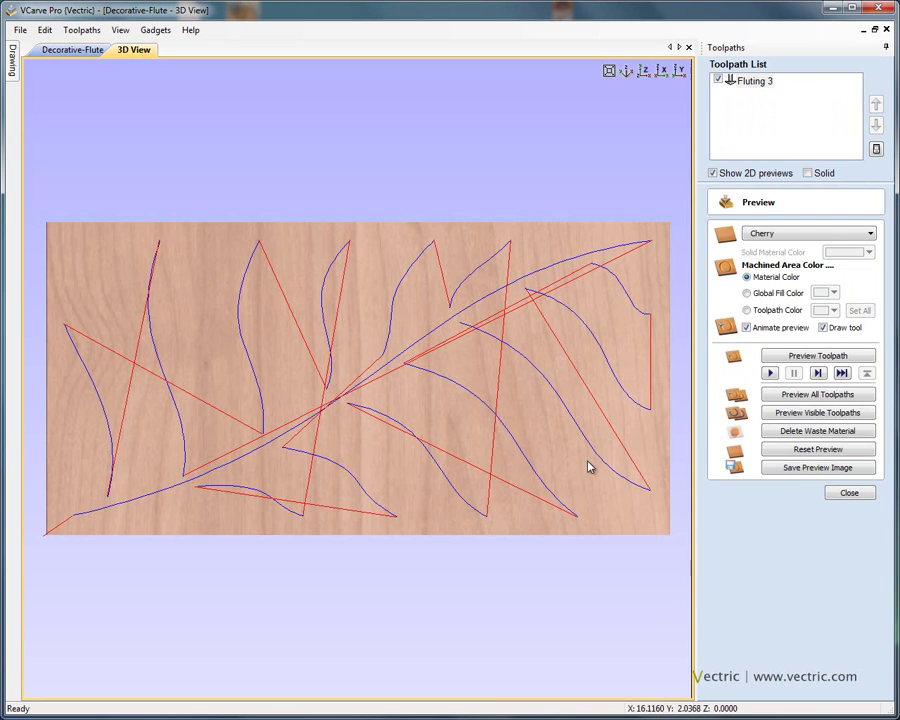
Preview the Fluting 3 toolpath and inspect the carved leaf design from several angles
drag(590, 466, 537, 296)
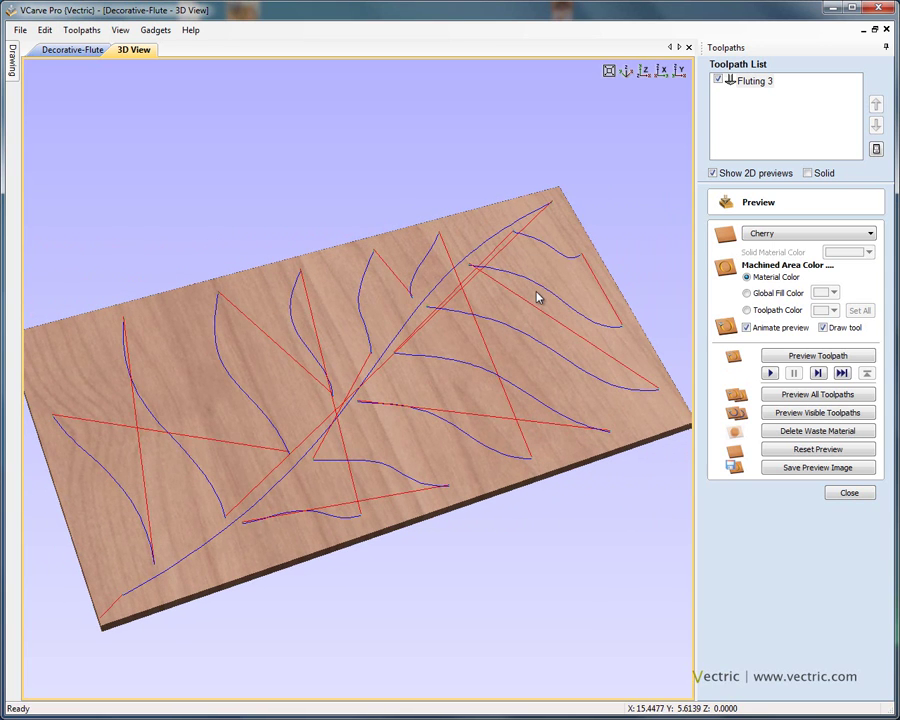
click(806, 360)
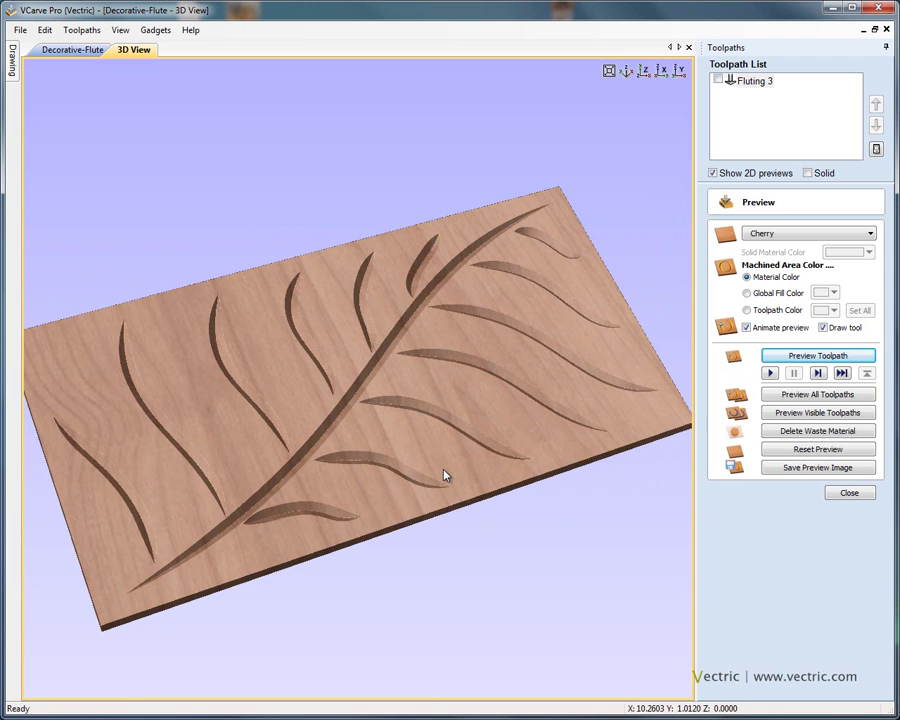
drag(404, 454, 340, 476)
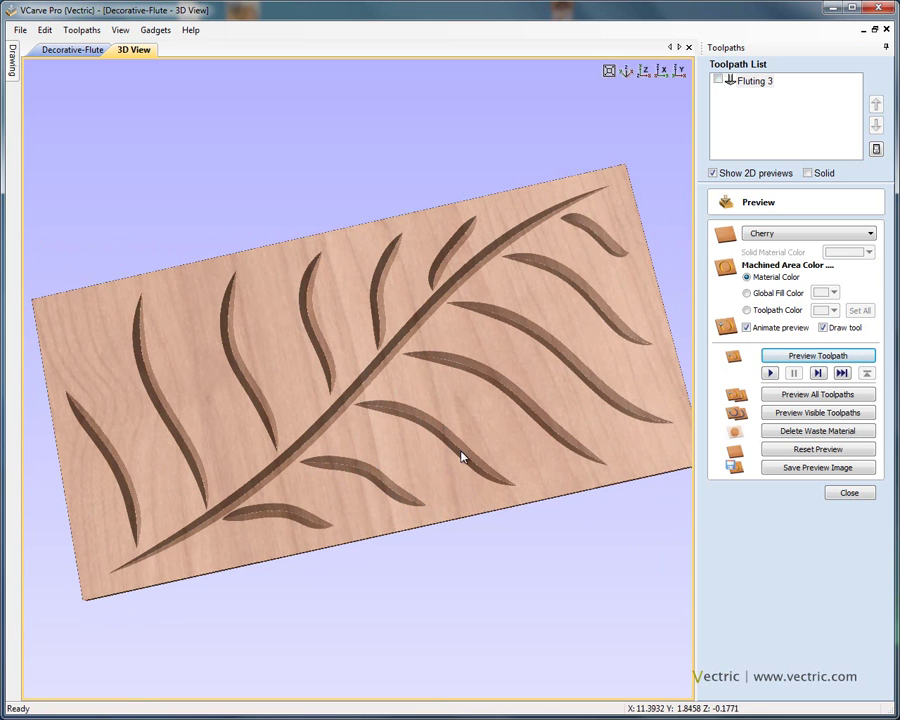
drag(492, 459, 397, 234)
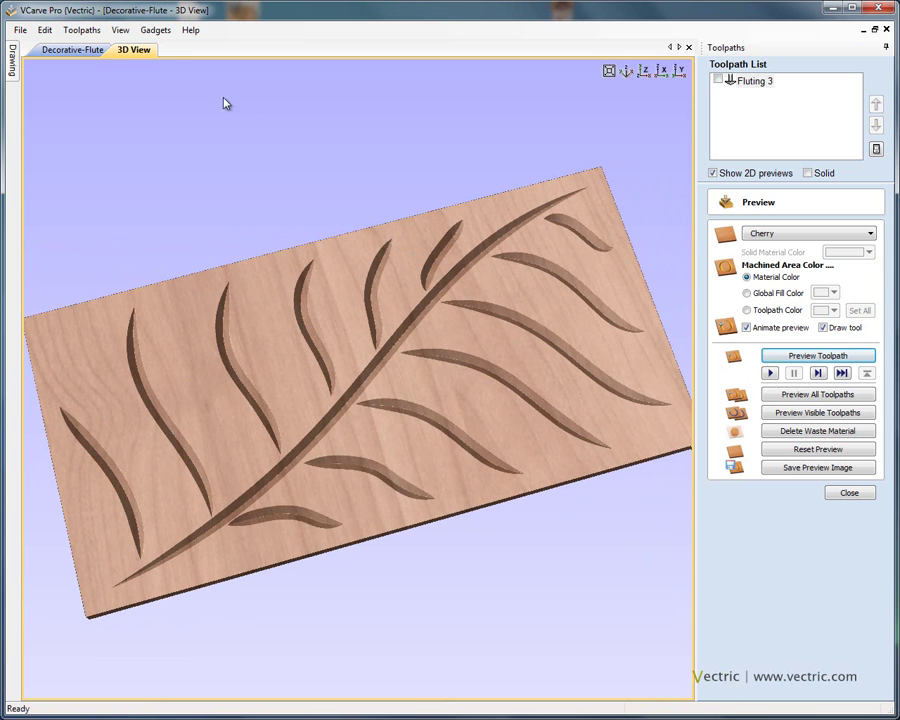
Tile the 2D and 3D windows horizontally and examine the carved flutes up close against their vectors
click(120, 30)
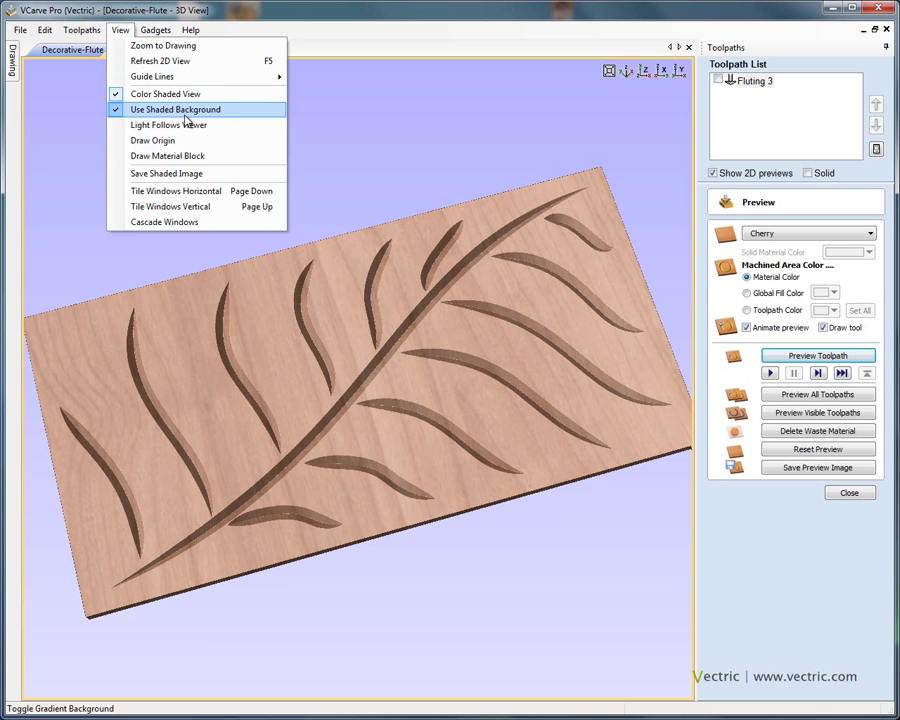
click(214, 191)
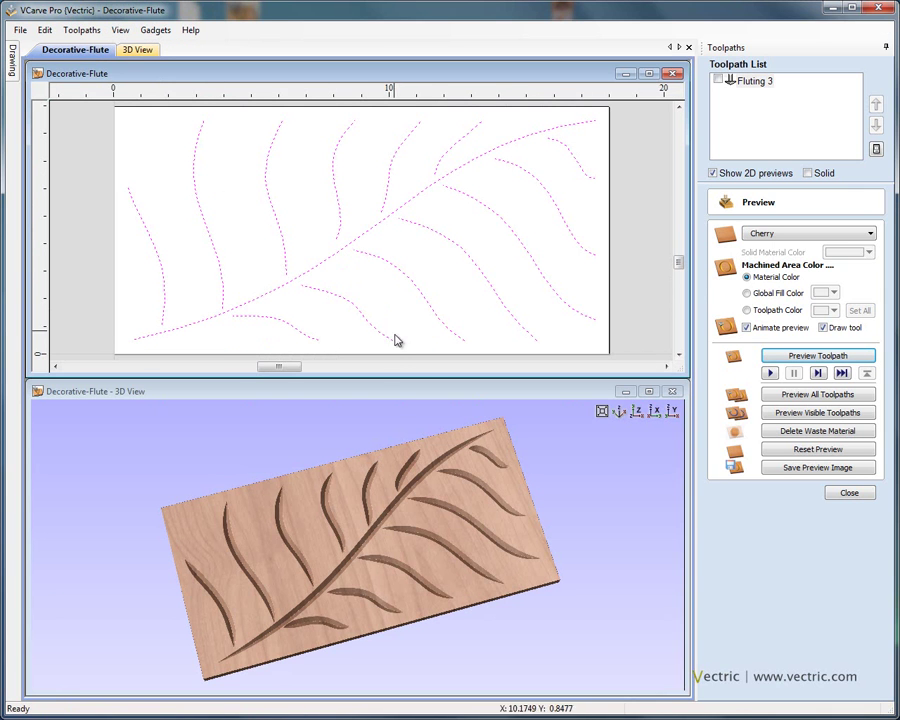
click(532, 553)
scroll(514, 519, up, 3)
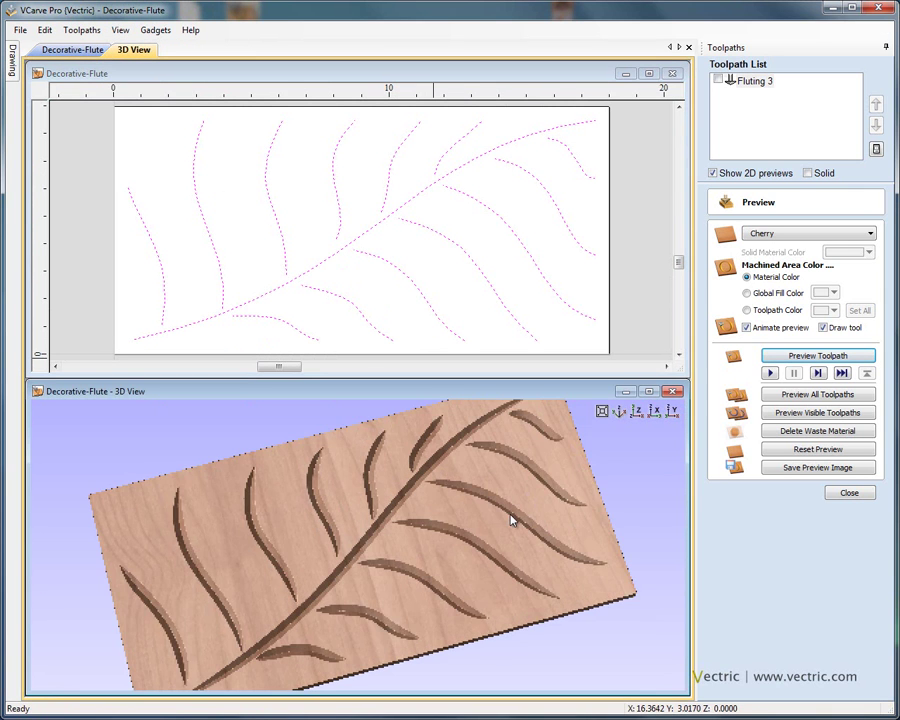
scroll(489, 533, up, 3)
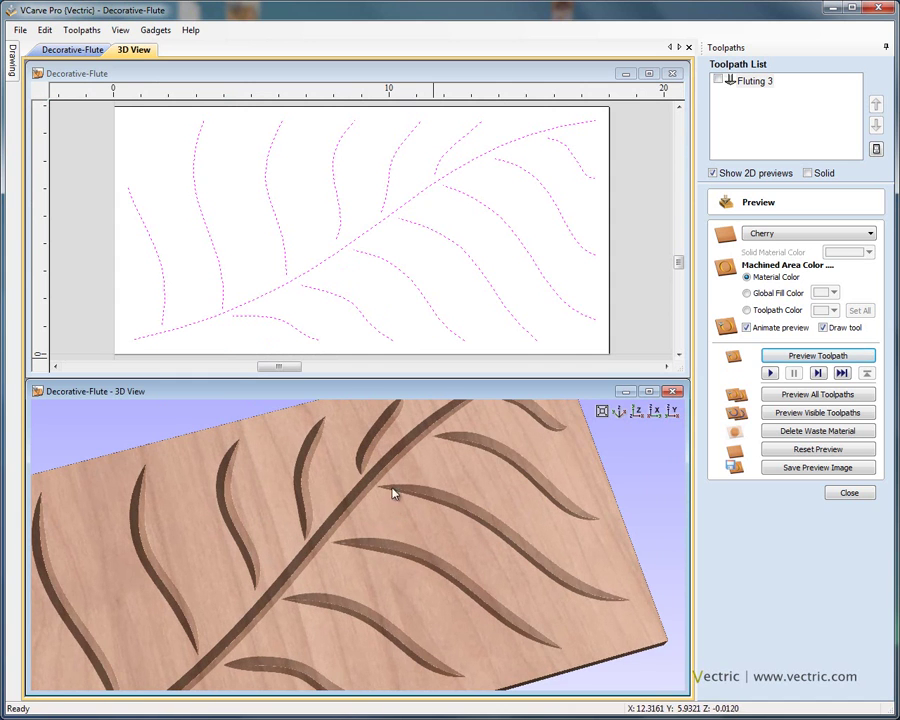
Deselect the leaf vectors and examine the whole carved design in the 3D view from several angles
click(404, 337)
click(380, 337)
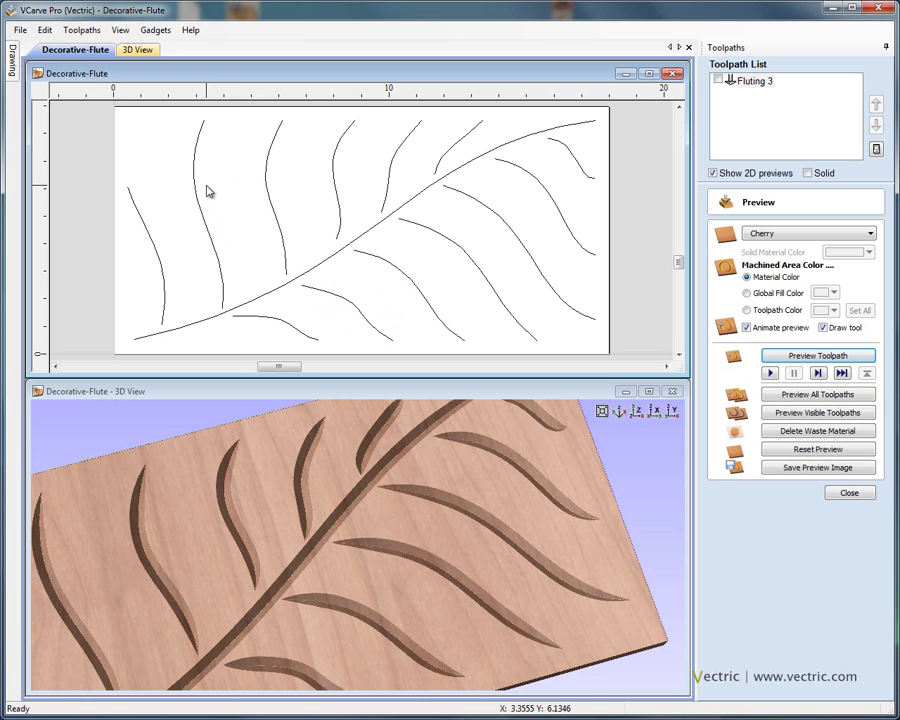
drag(452, 542, 388, 578)
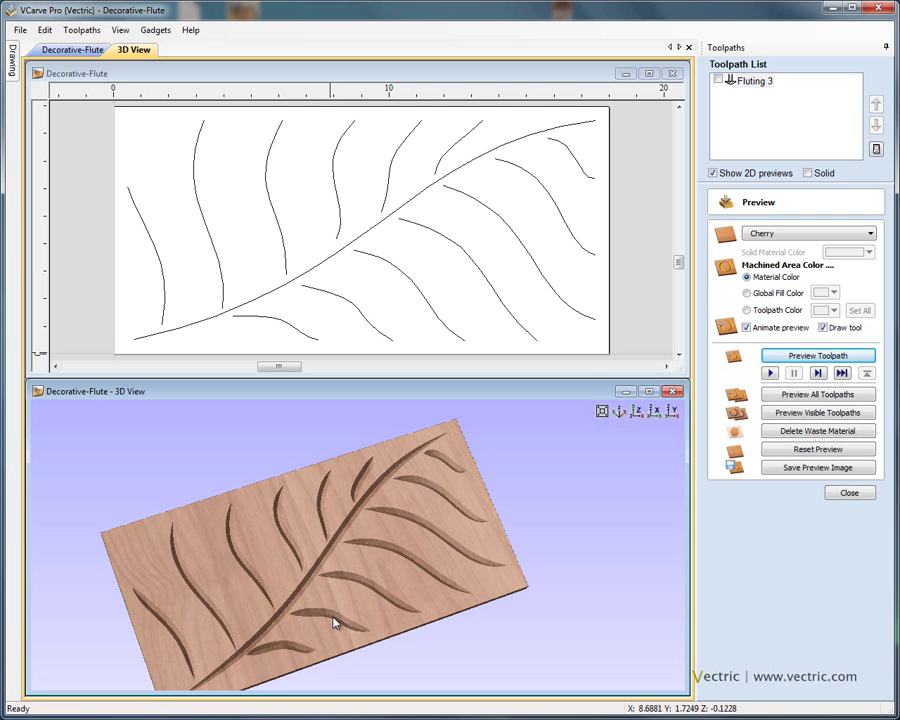
drag(333, 623, 283, 595)
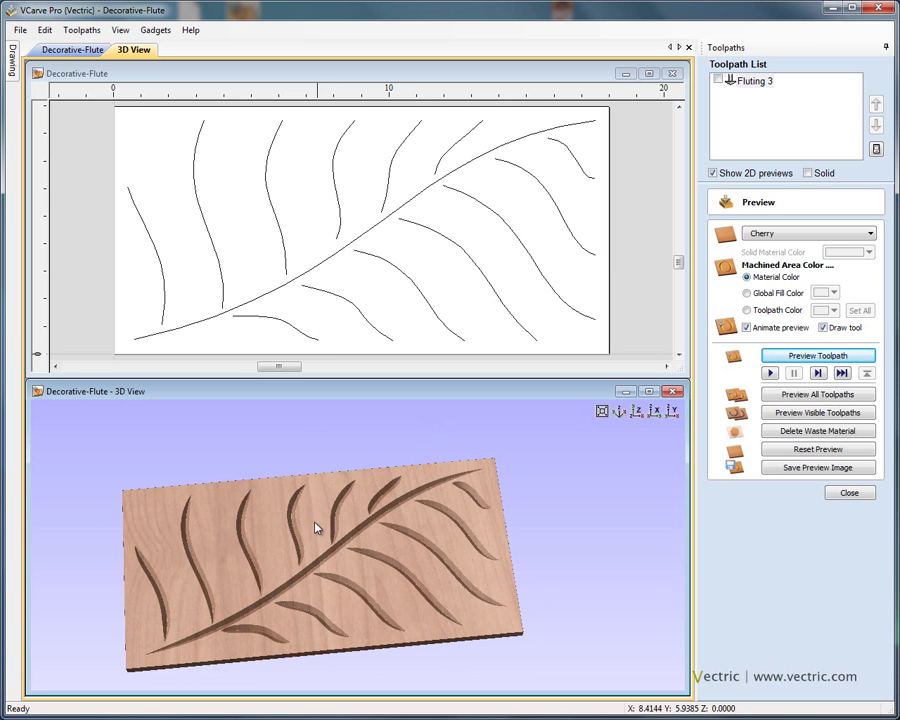
mouse_move(364, 589)
mouse_down()
mouse_move(344, 563)
mouse_move(357, 539)
mouse_move(366, 566)
mouse_up()
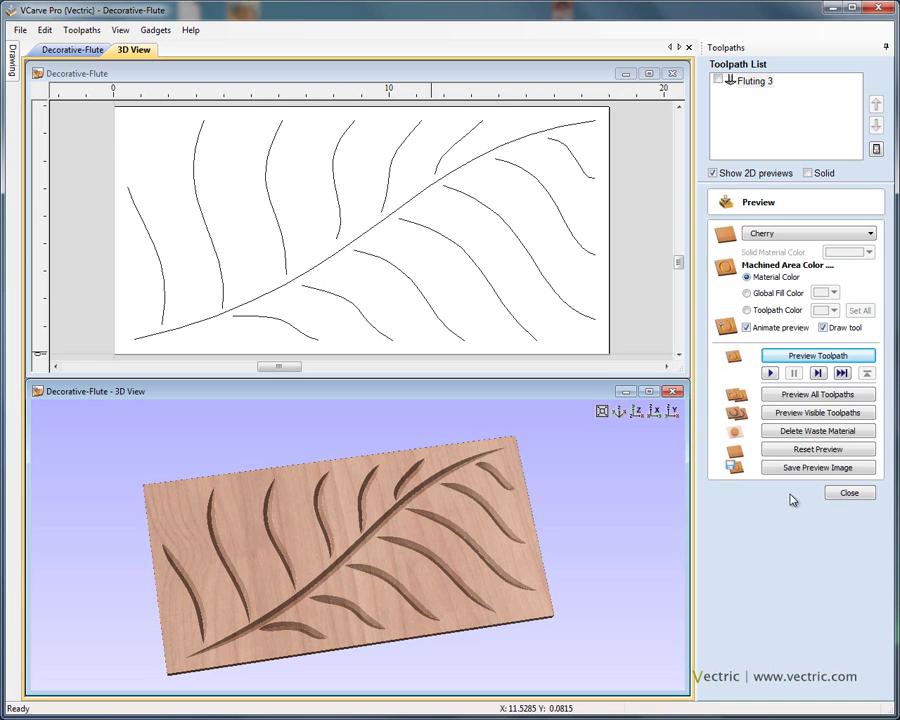
Close the preview and check the start point of the third flute above the stem using the Fluting toolpath form, without calculating a toolpath
click(852, 493)
click(739, 257)
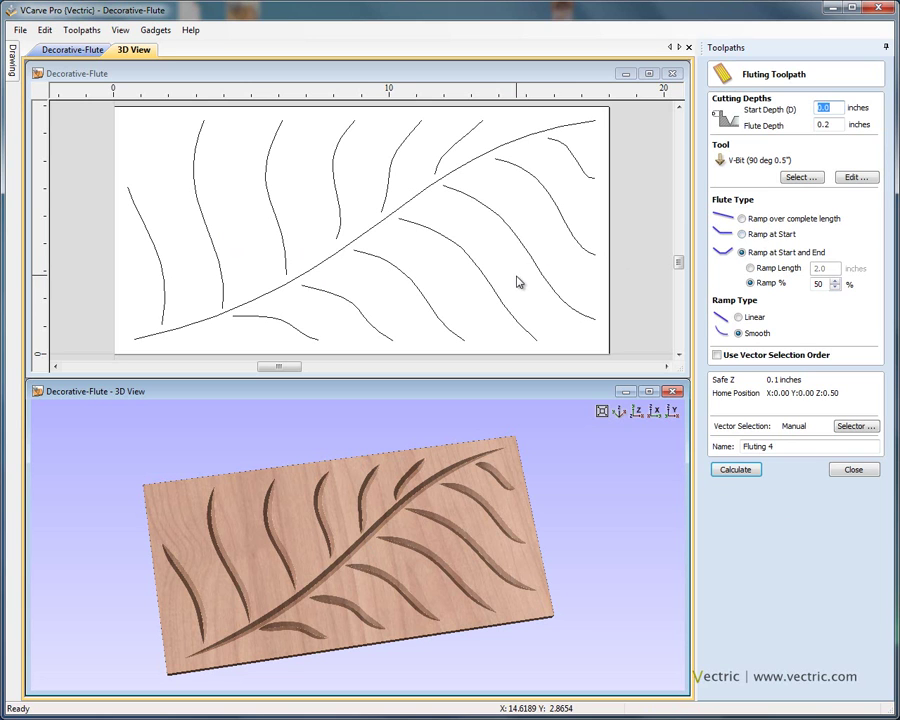
click(279, 232)
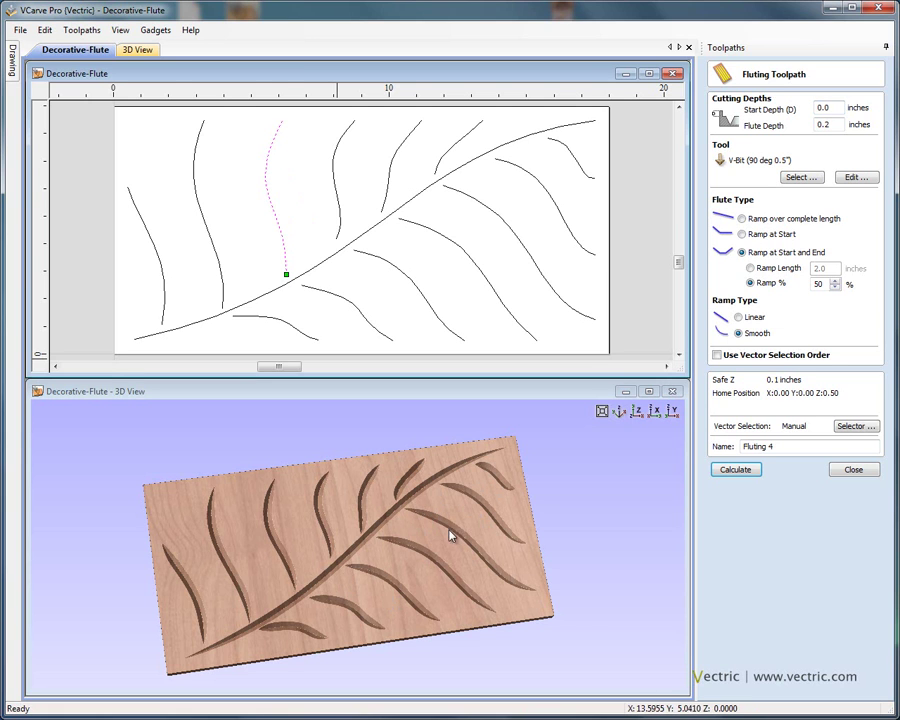
click(853, 470)
drag(519, 436, 530, 468)
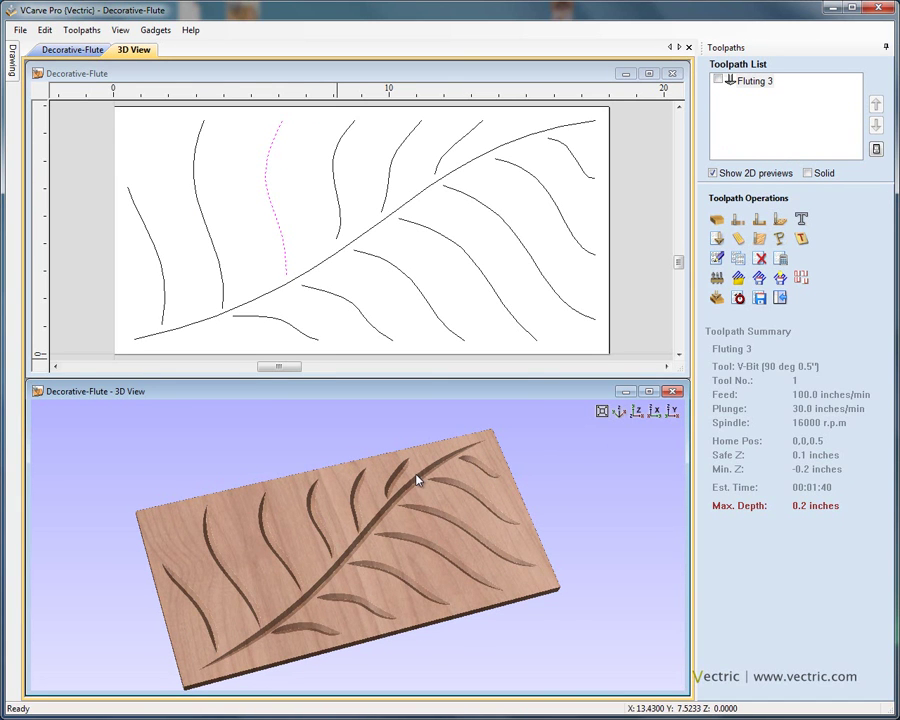
drag(468, 510, 471, 533)
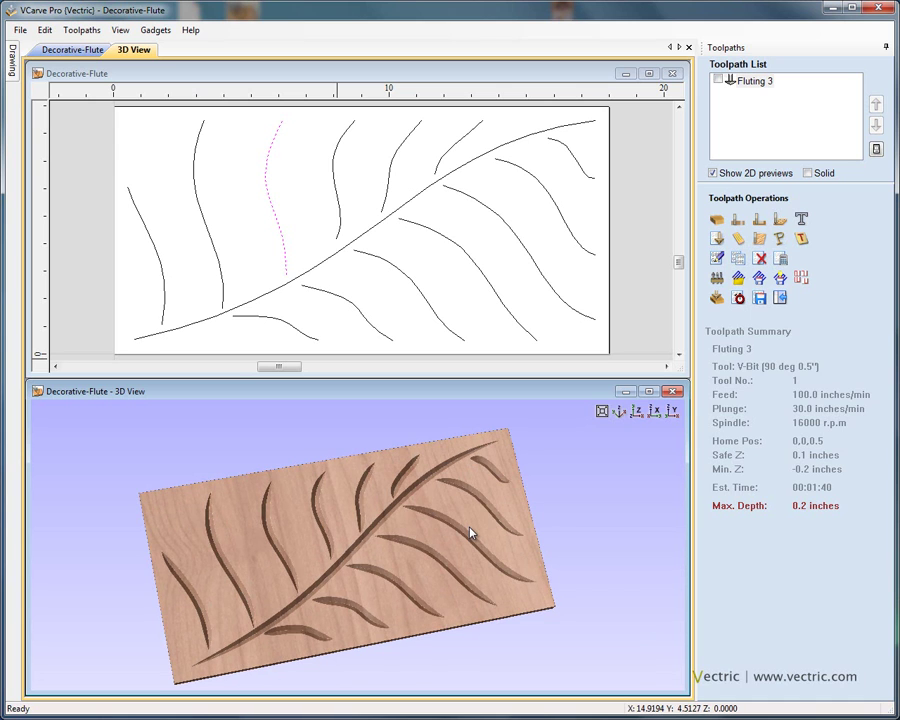